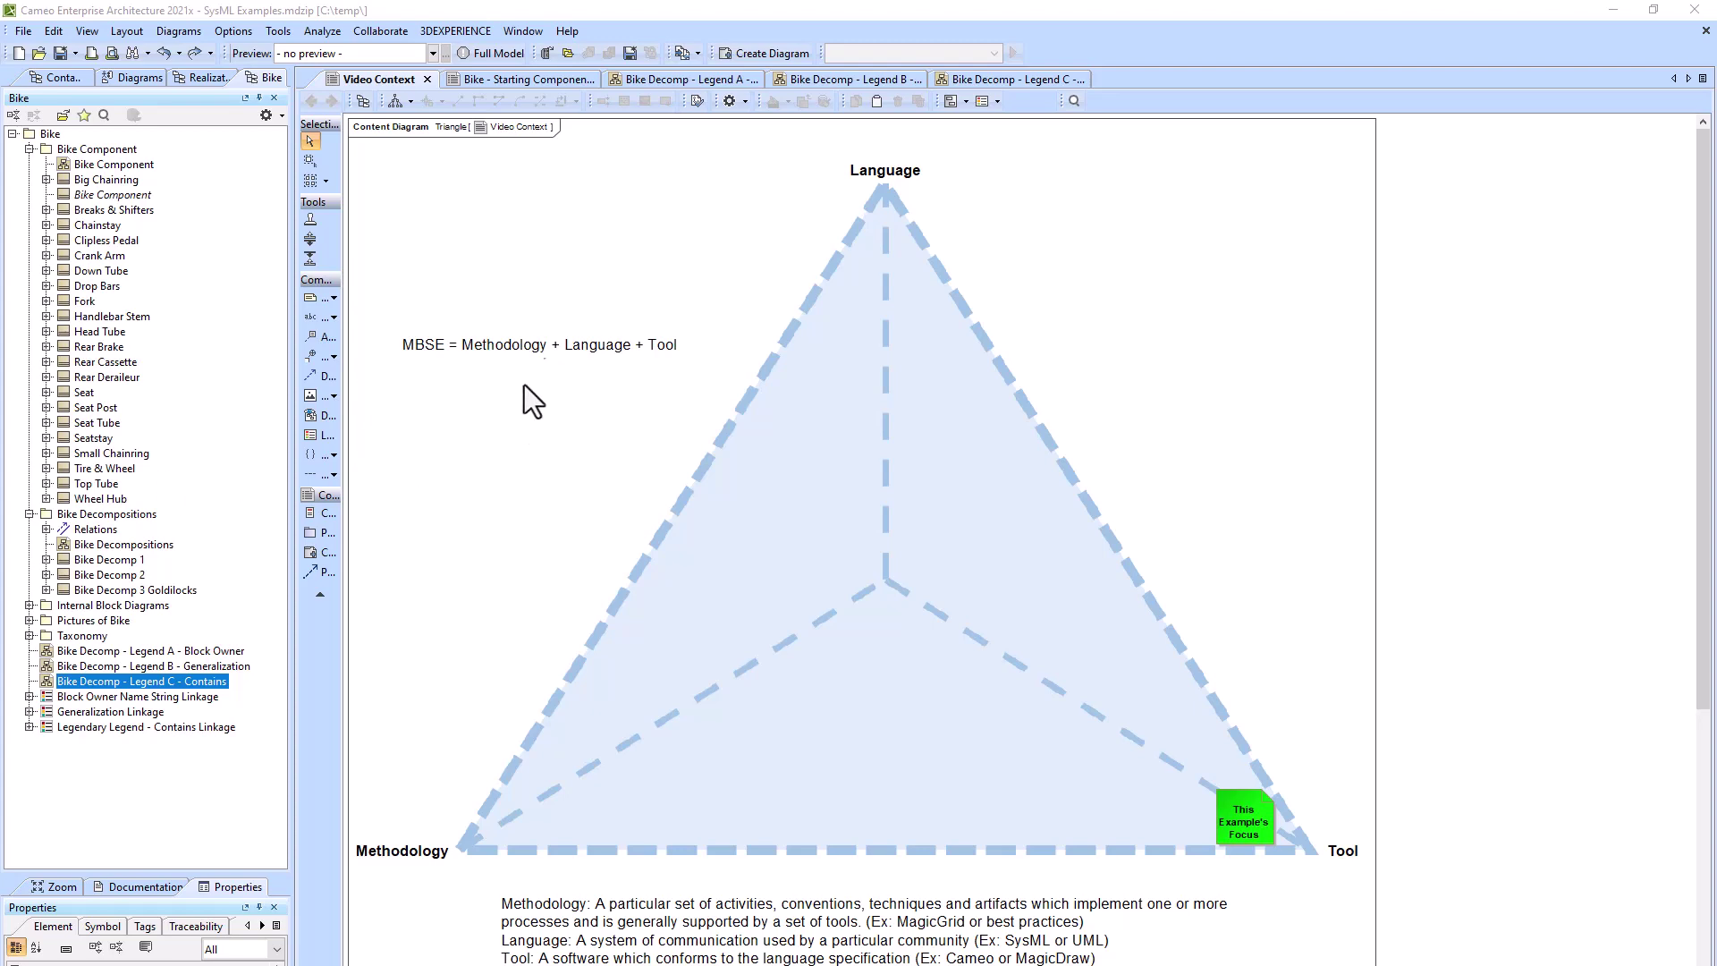
- Switch to the Bike - Starting Components diagram with the labelled bicycle parts picture
click(508, 79)
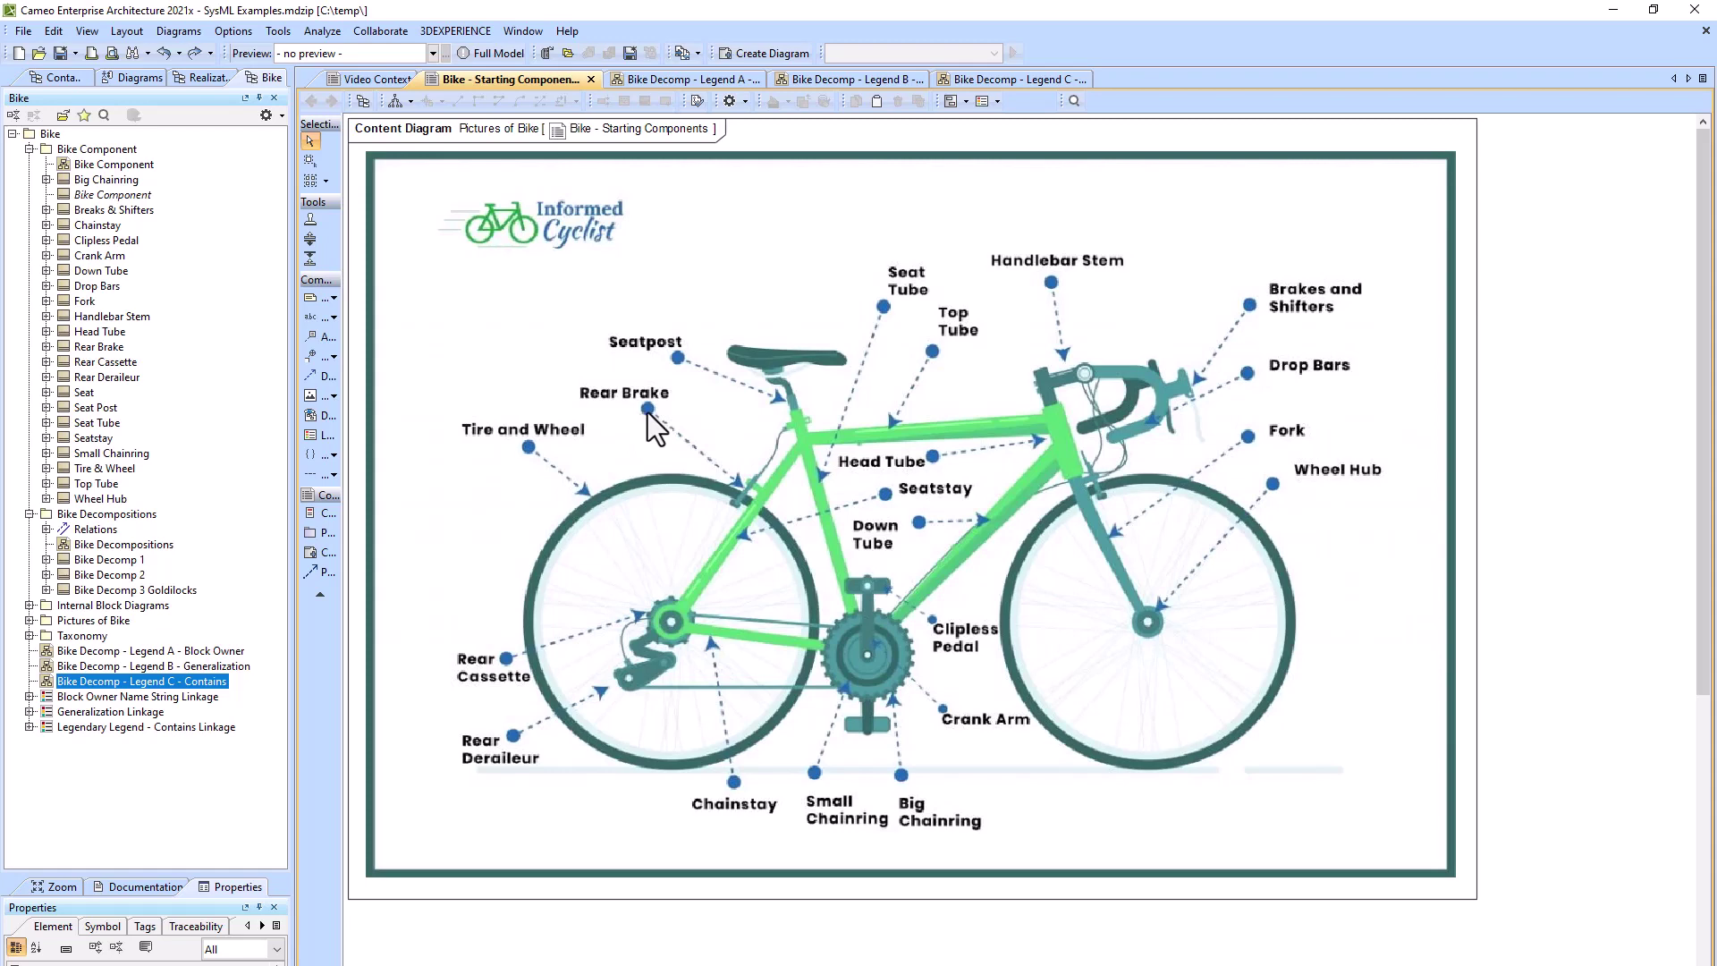
- Switch to the Bike Decomp - Legend A - Block Owner diagram decomposing the bike
click(673, 78)
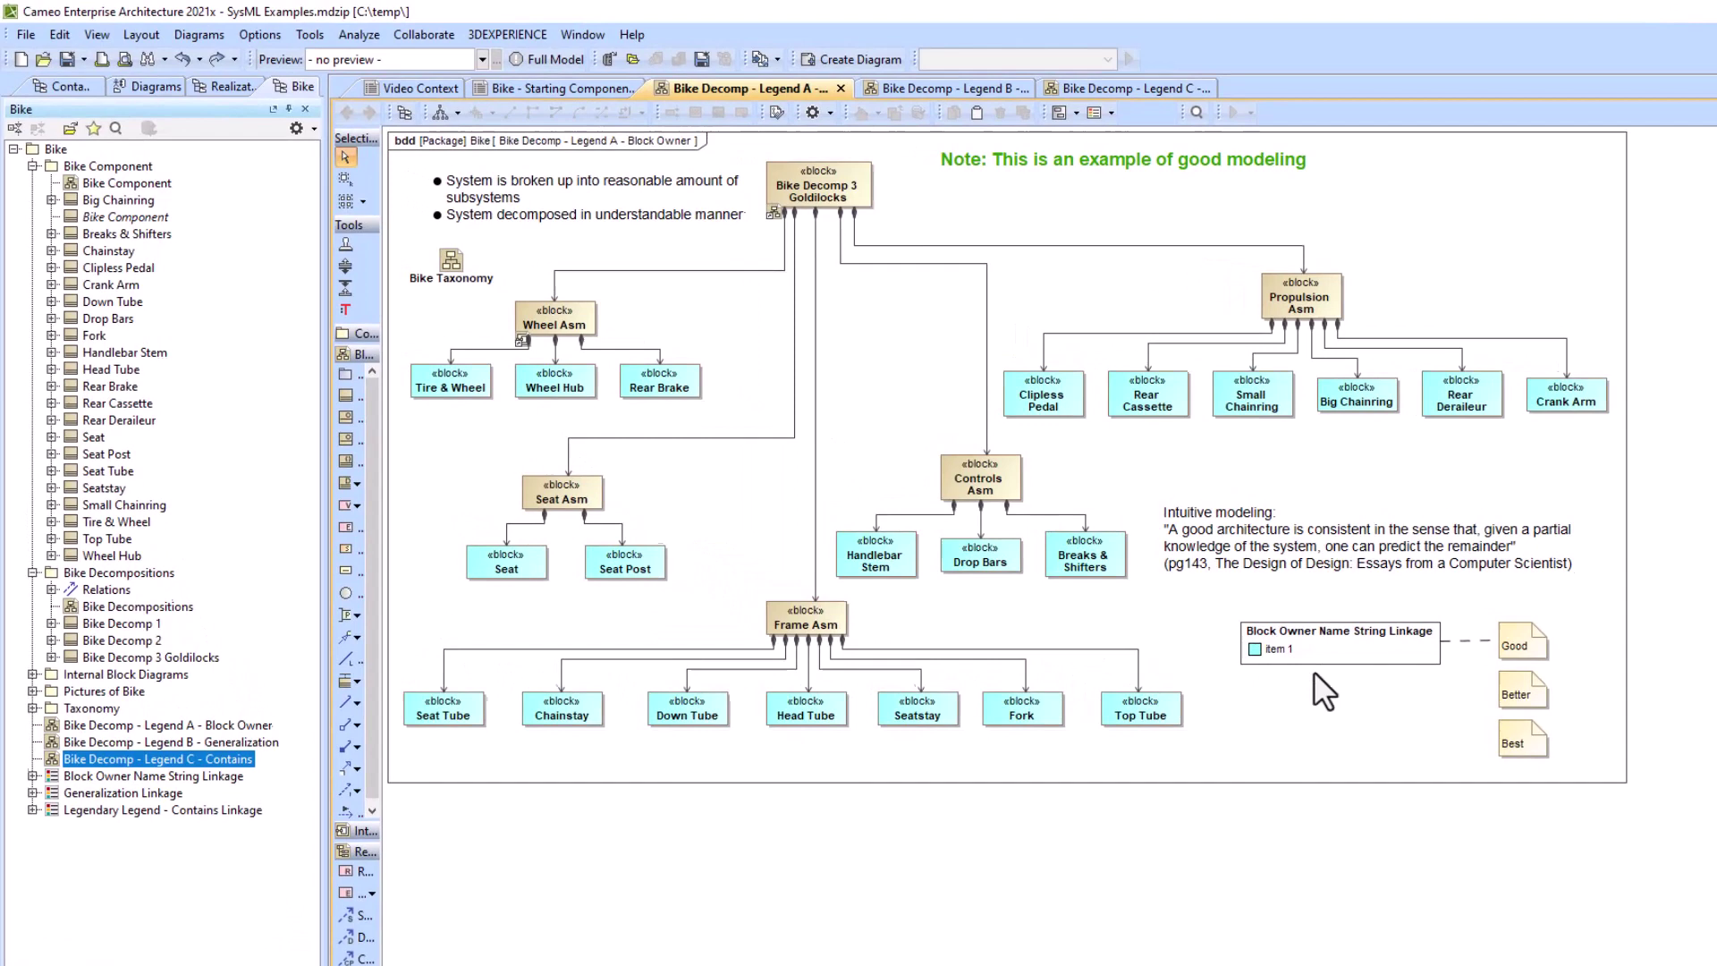
- Compare the Block Owner legend with the Legend B and Legend C diagrams, then select Seat
click(1367, 670)
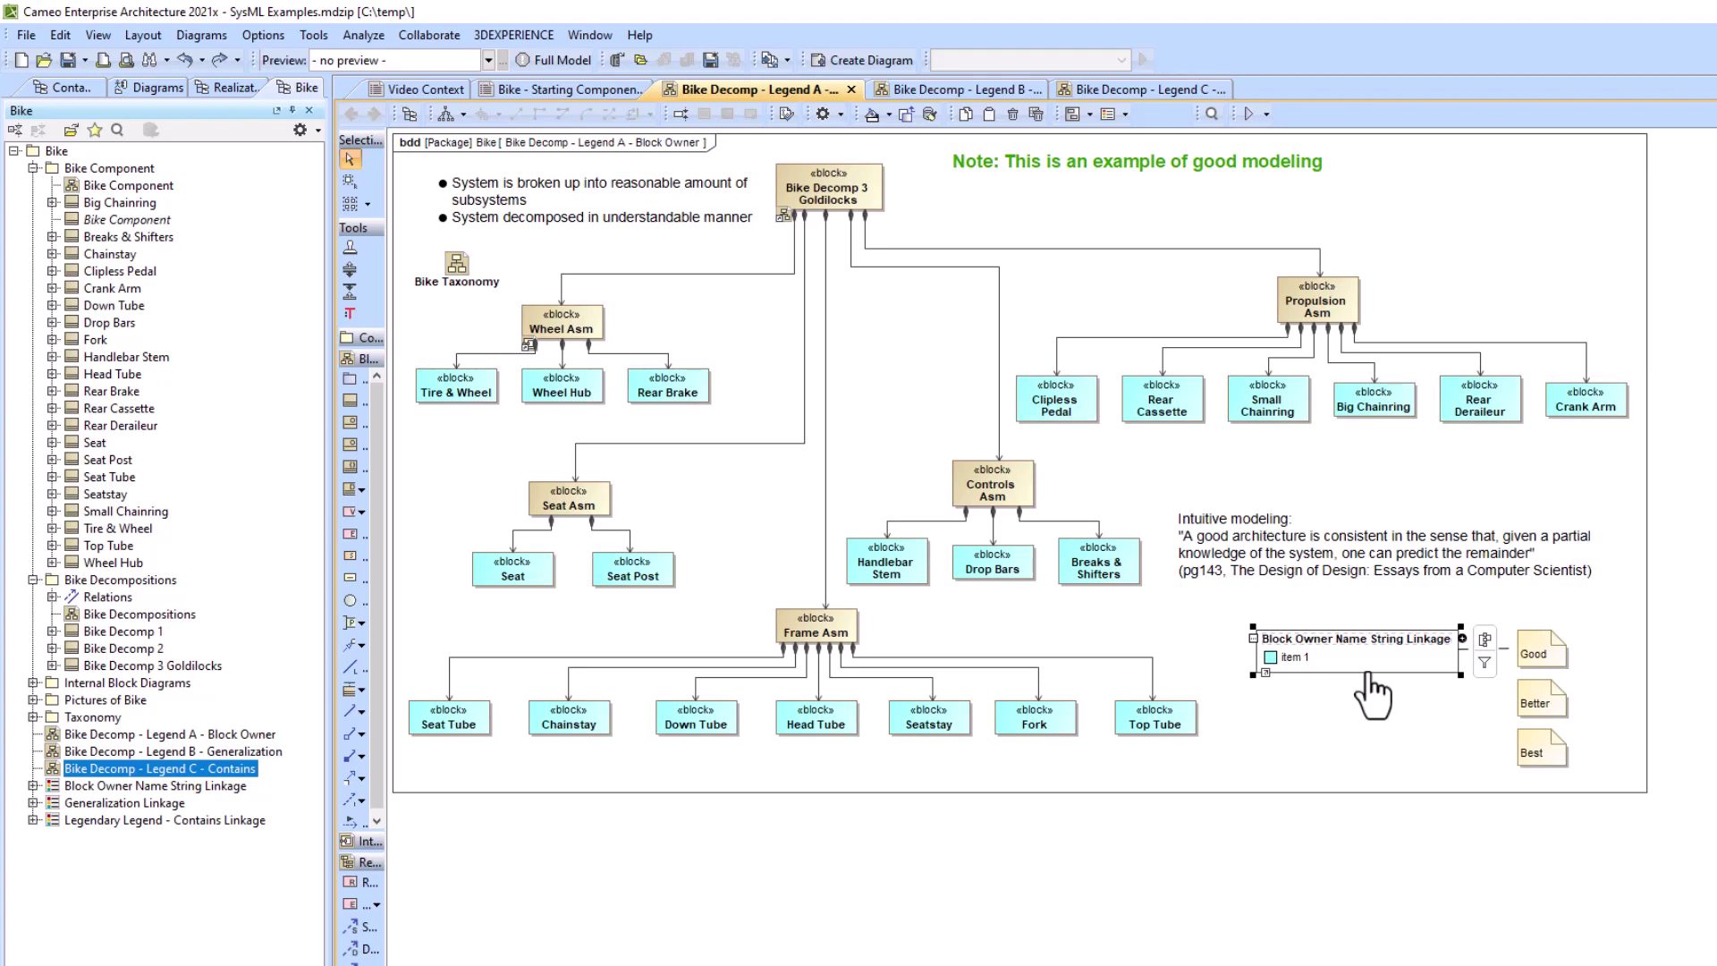
click(946, 88)
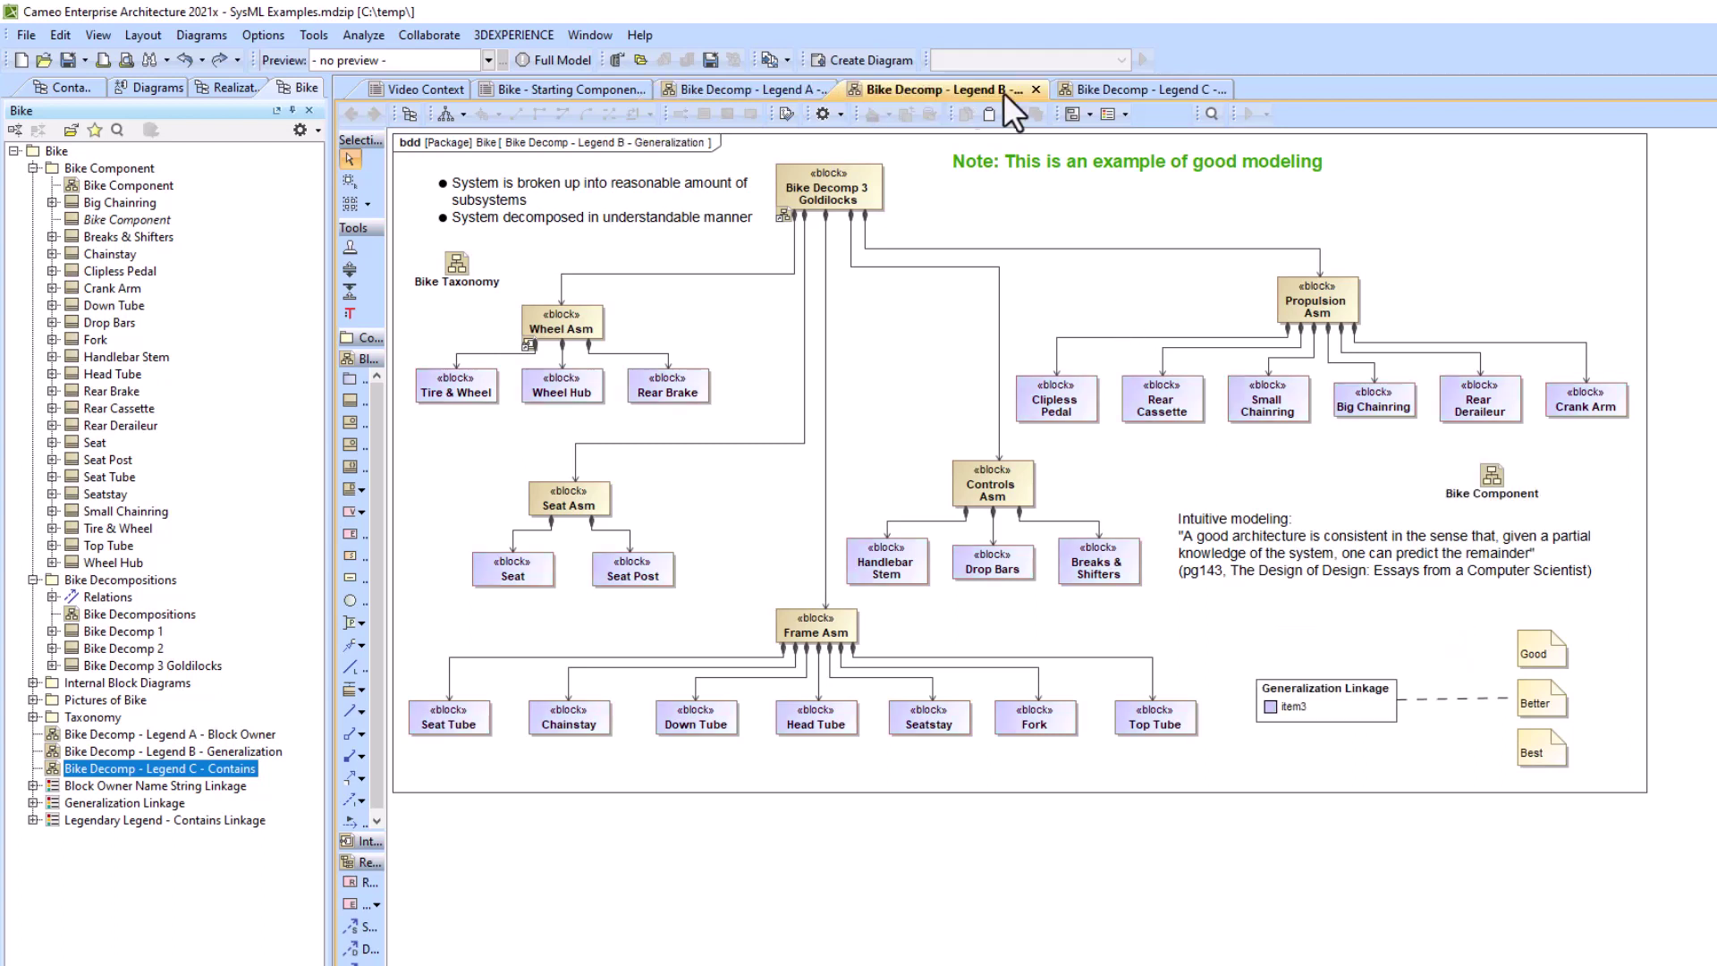
click(1141, 91)
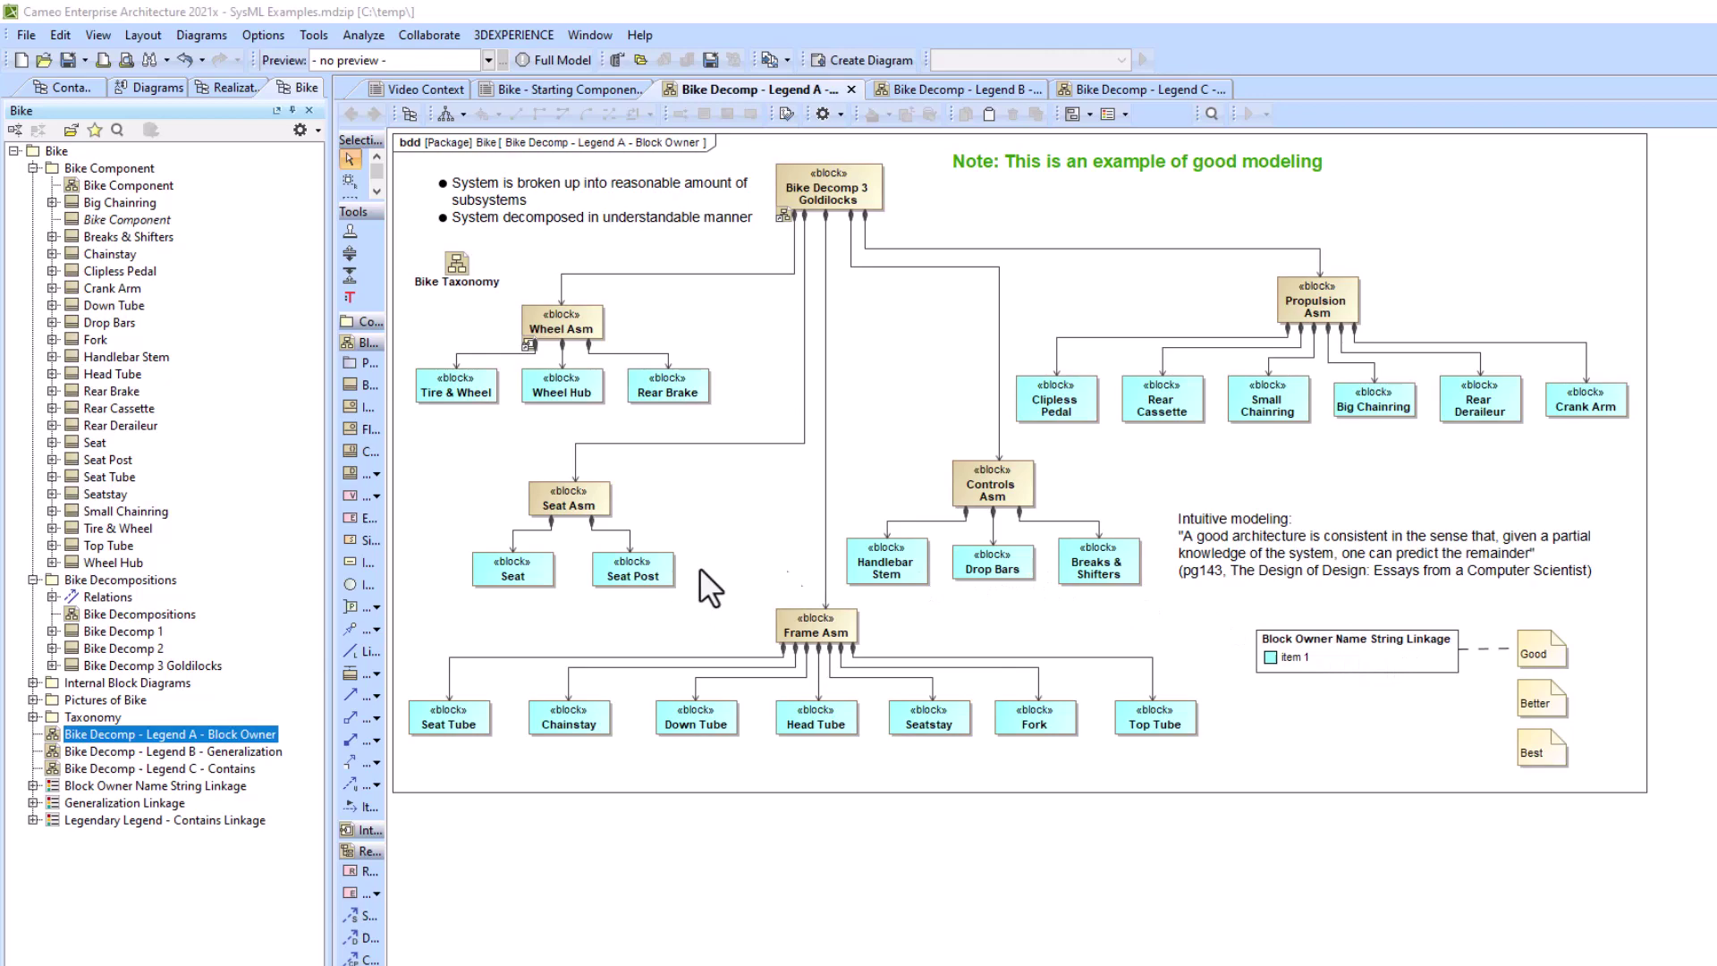
click(514, 572)
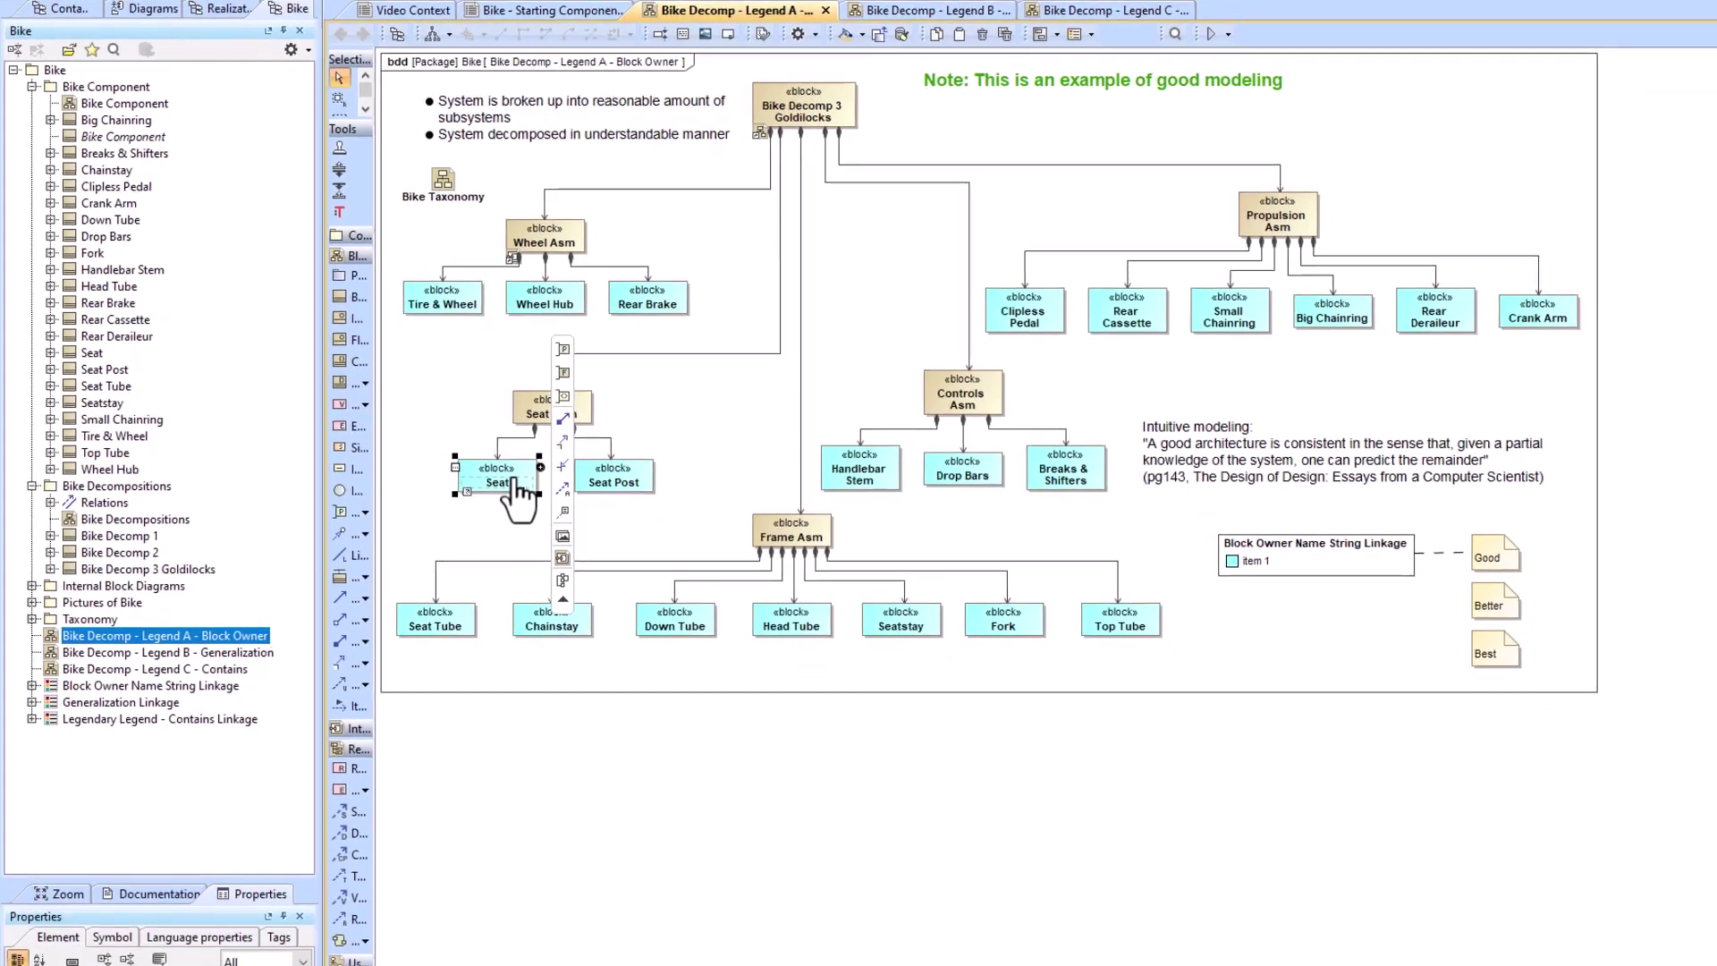
- Open Seat's specification, verify its Owner is Bike Component, and close it
double_click(514, 475)
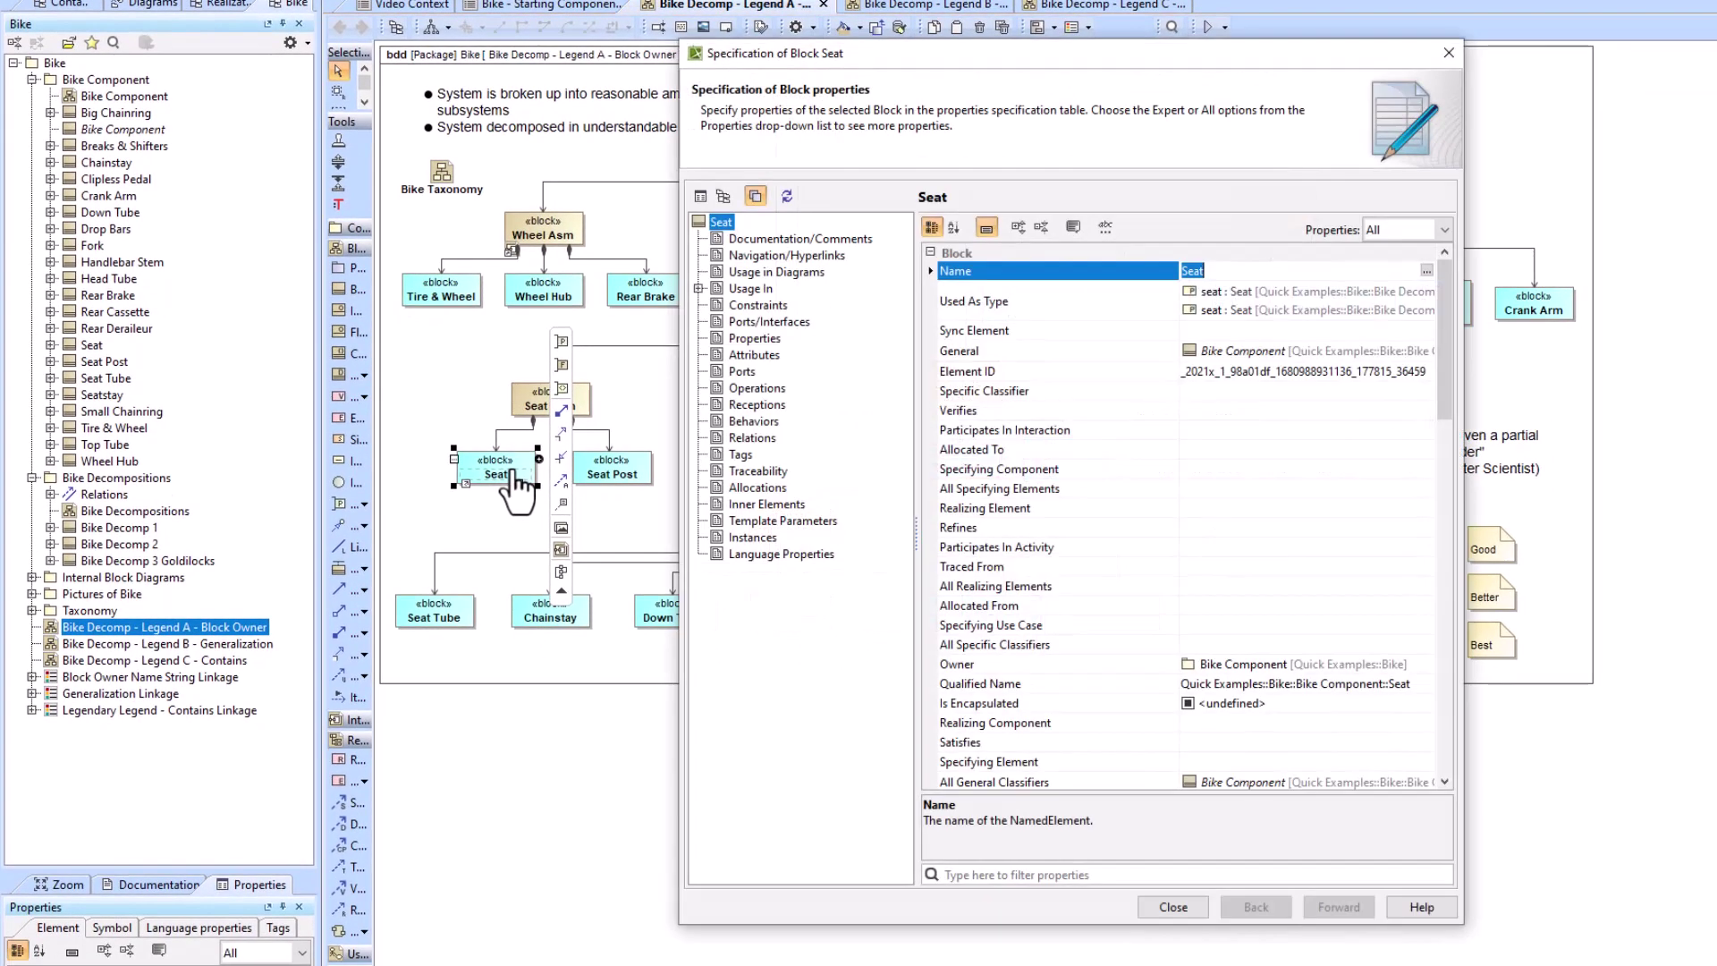
scroll(1230, 427, down, 5)
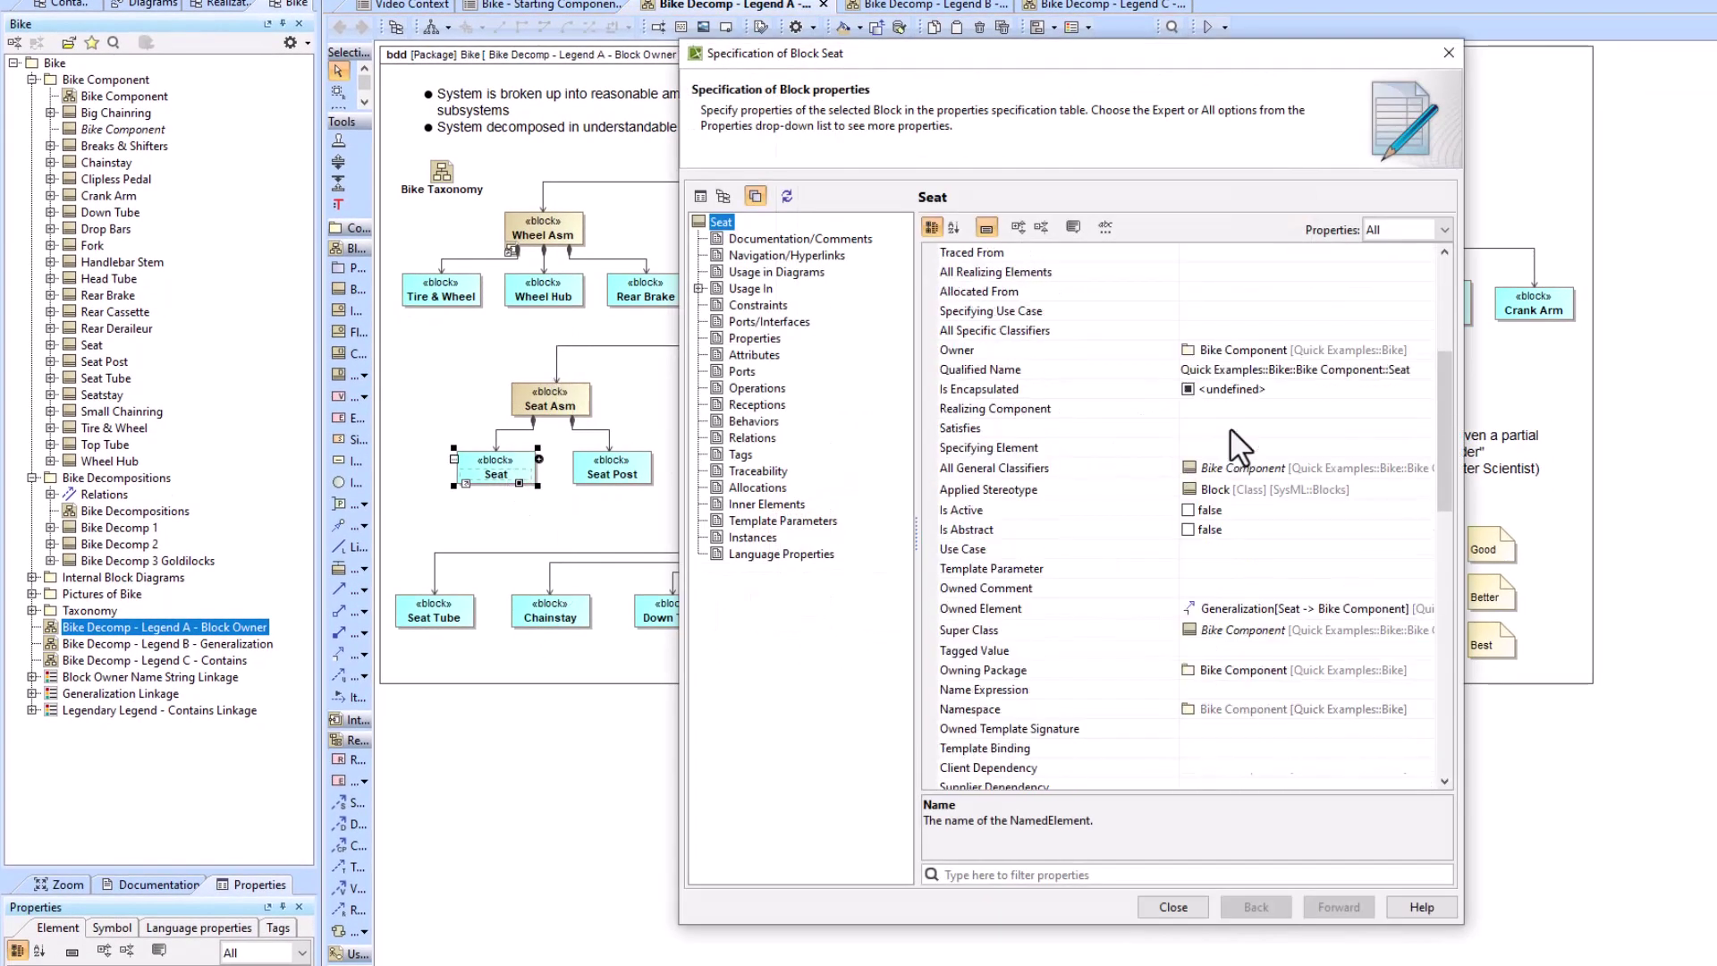
click(959, 354)
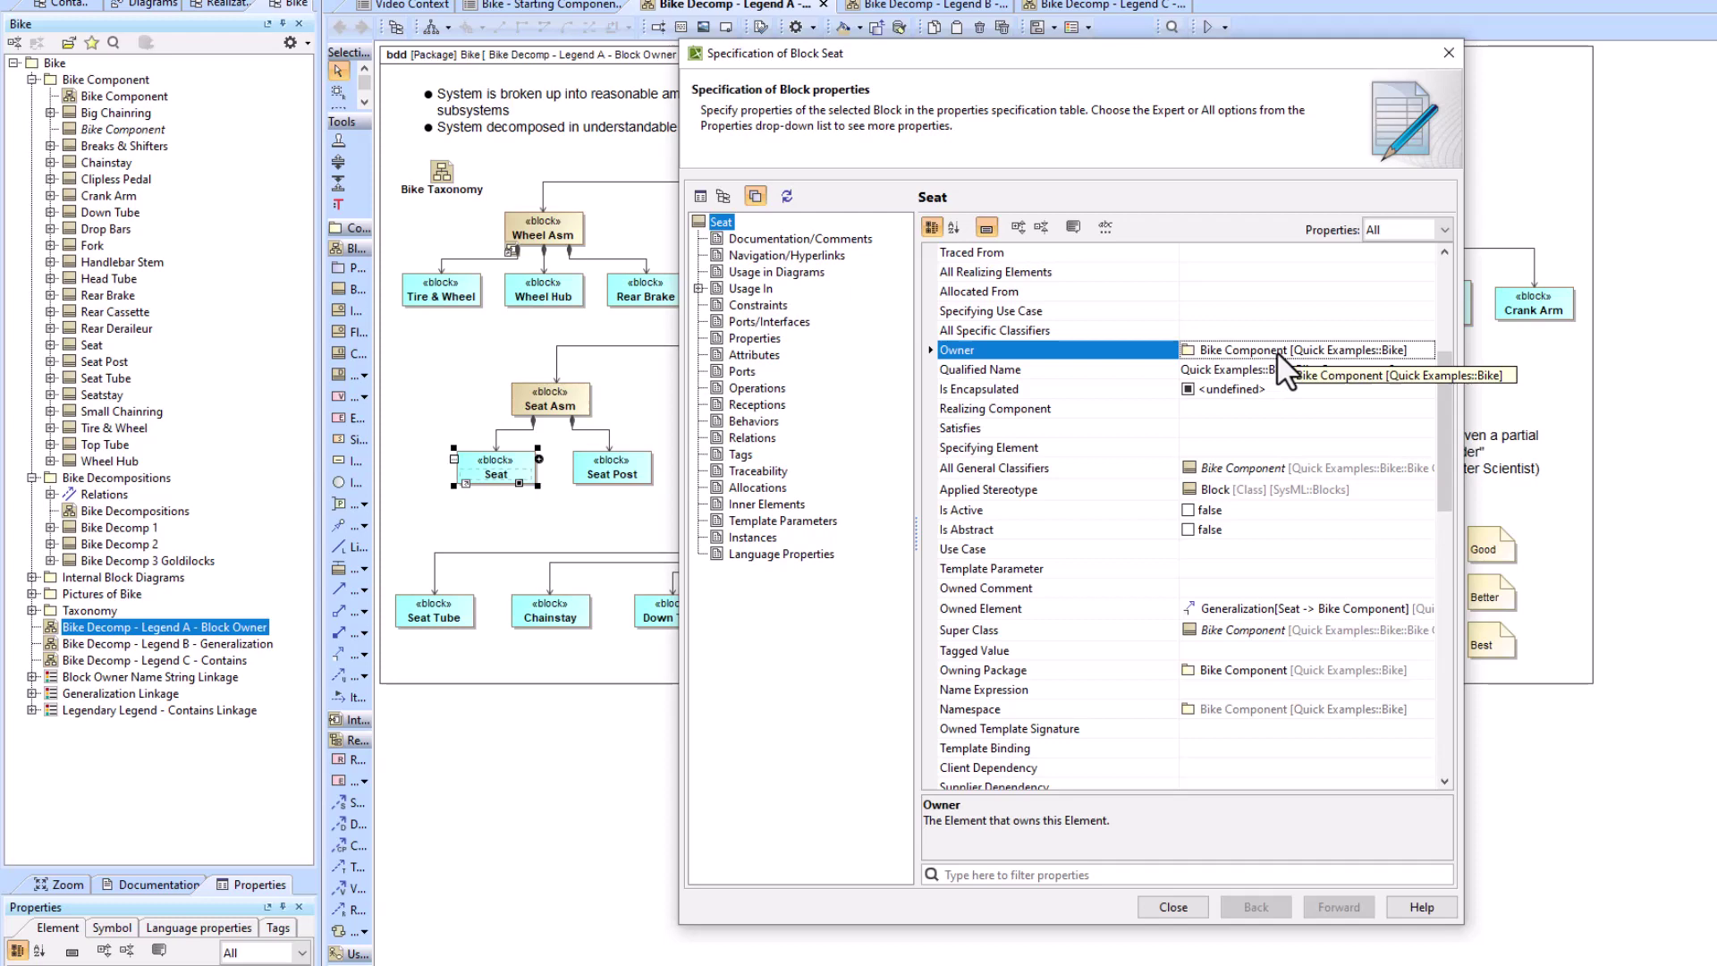
mouse_move(524, 474)
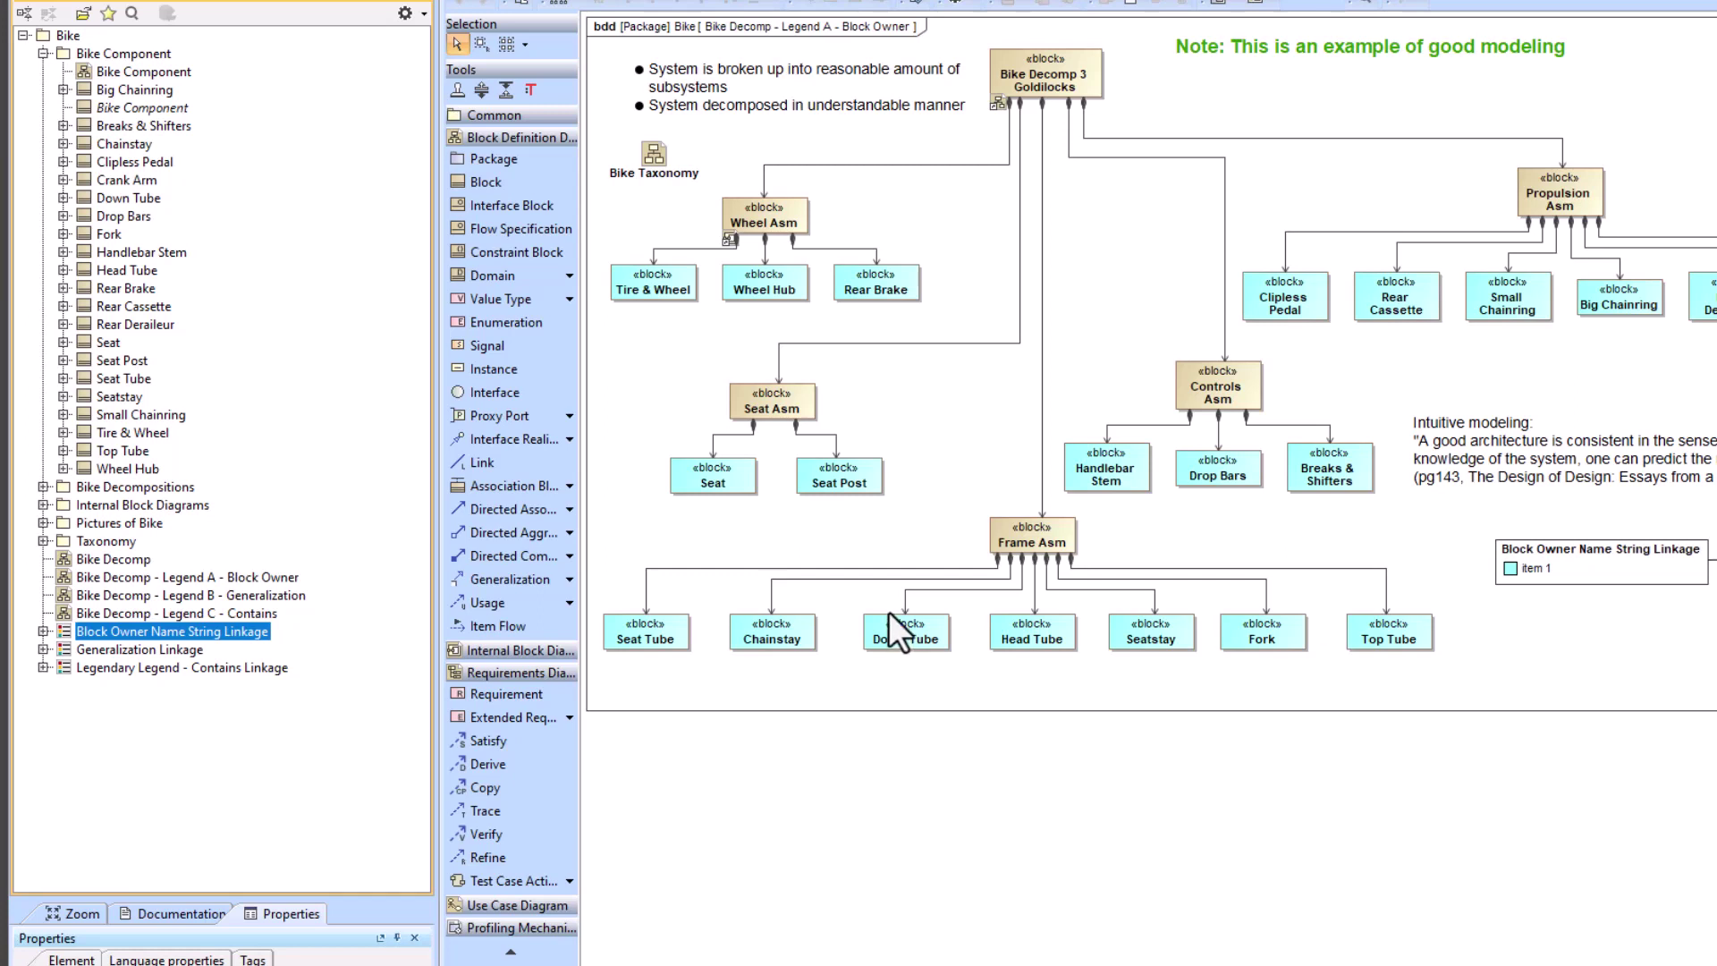
- Expand Block Owner Name String Linkage > item 1 and open the PropertyTest expression's specification
click(43, 631)
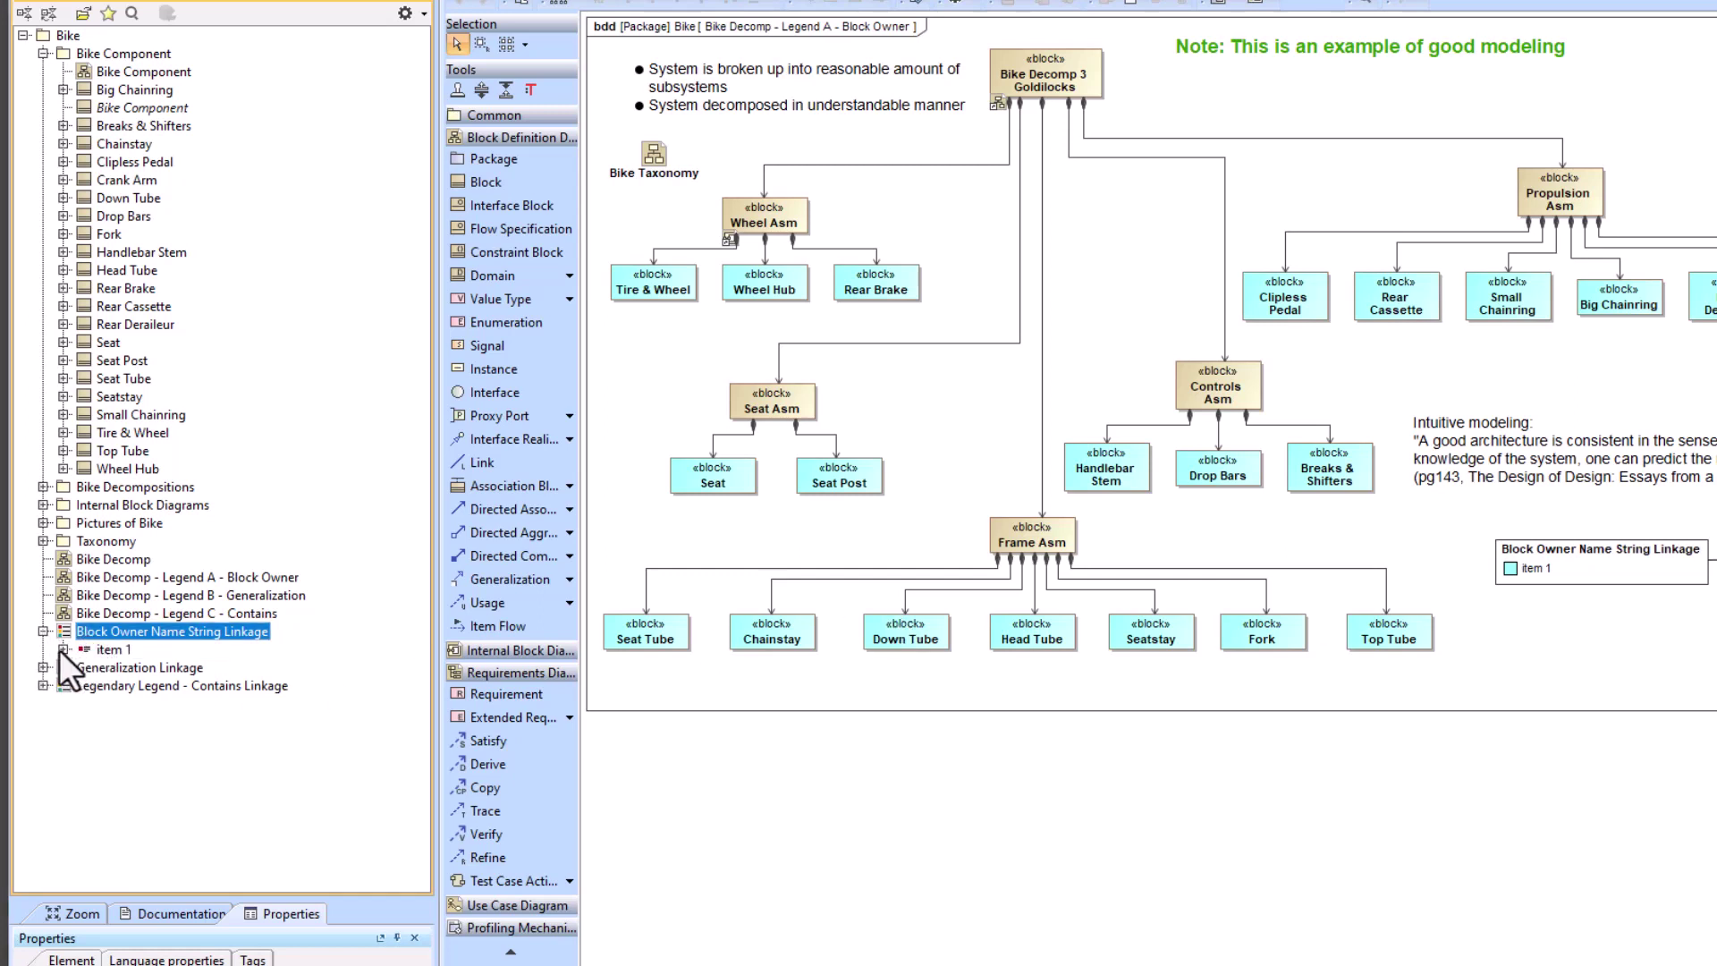
click(63, 649)
click(139, 667)
double_click(145, 668)
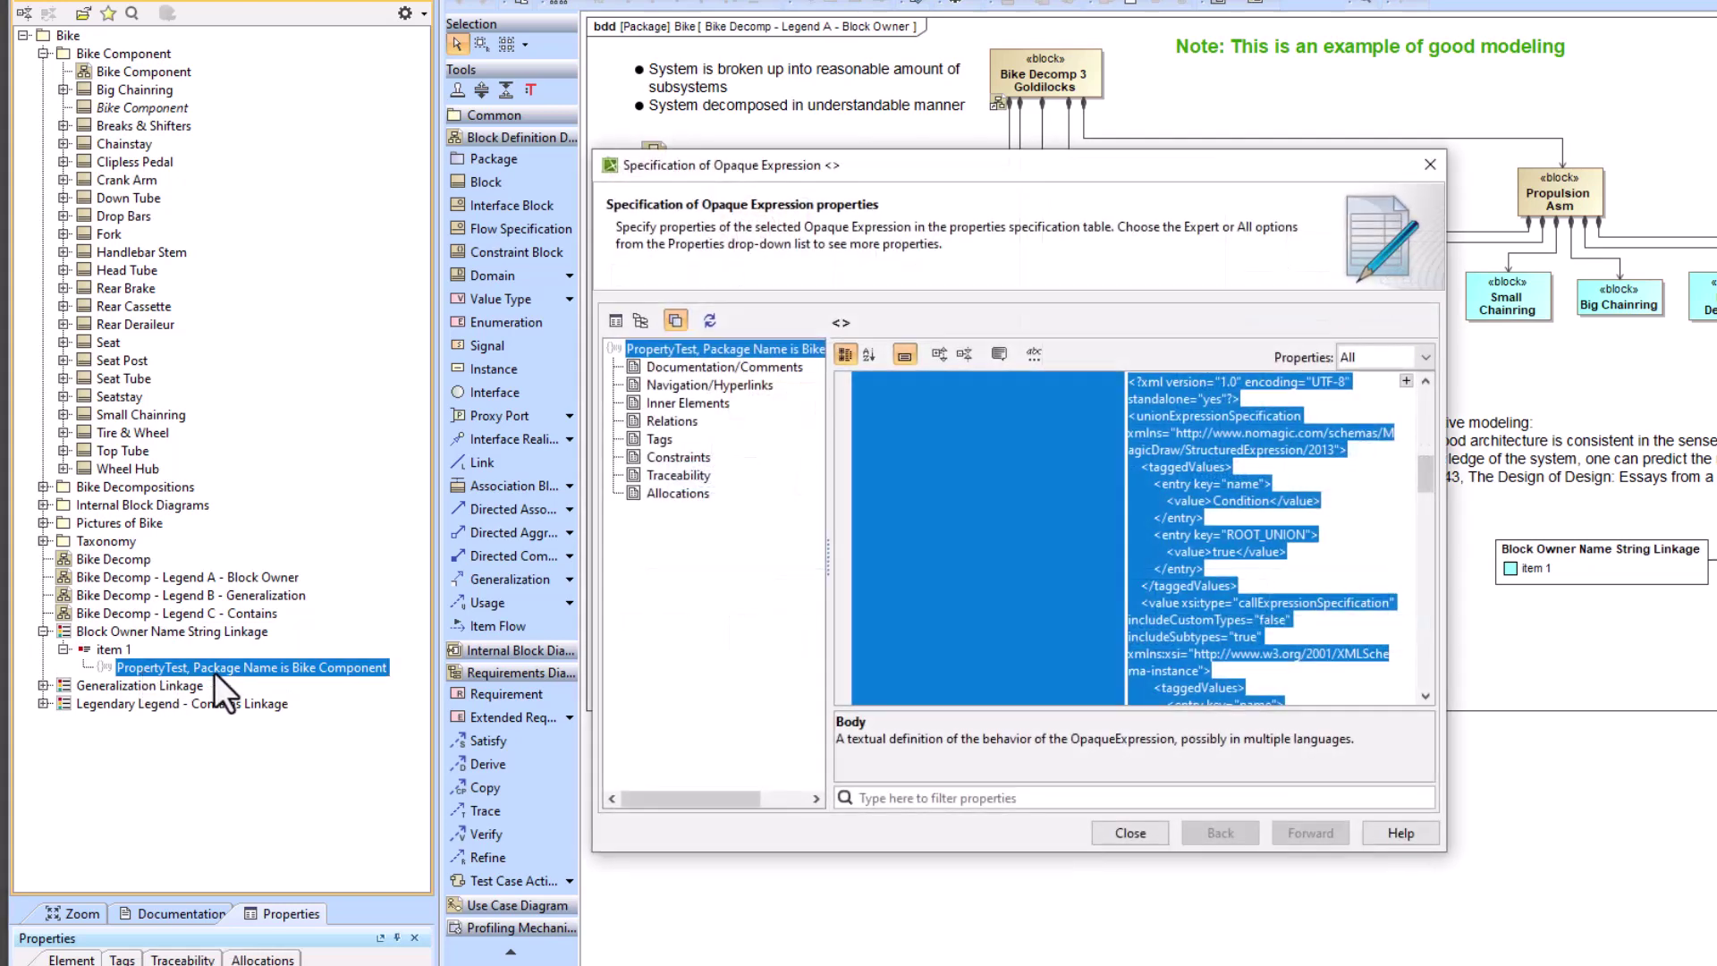
click(1429, 388)
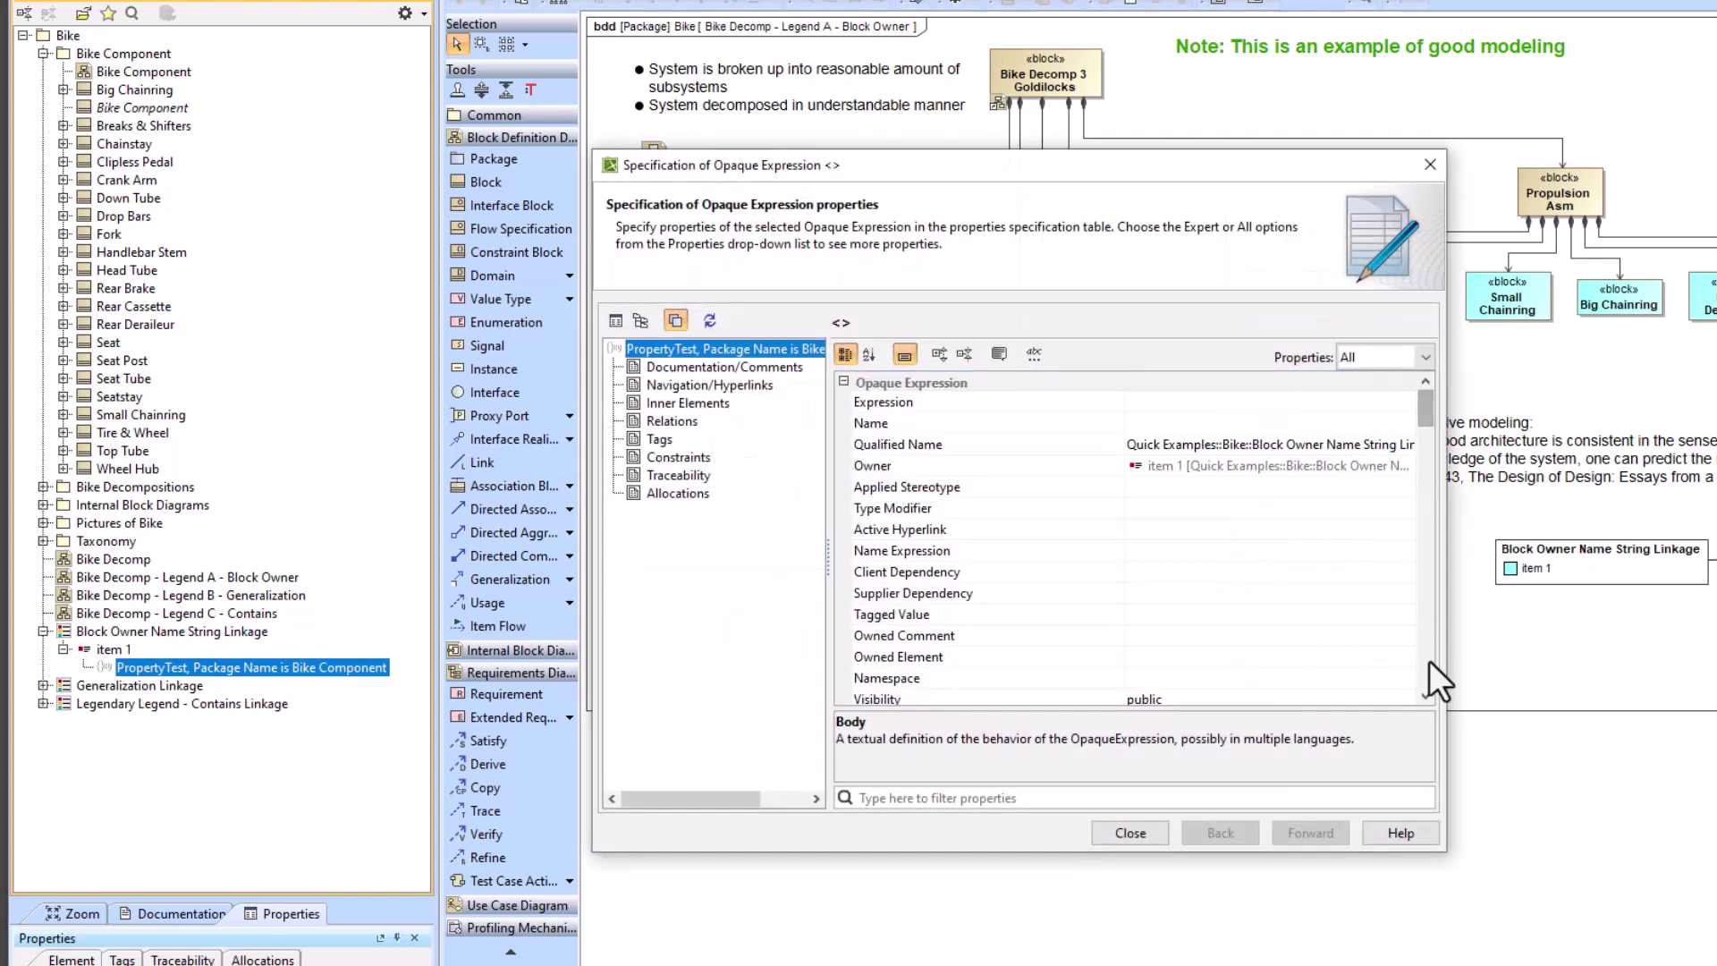
drag(1423, 422, 1423, 454)
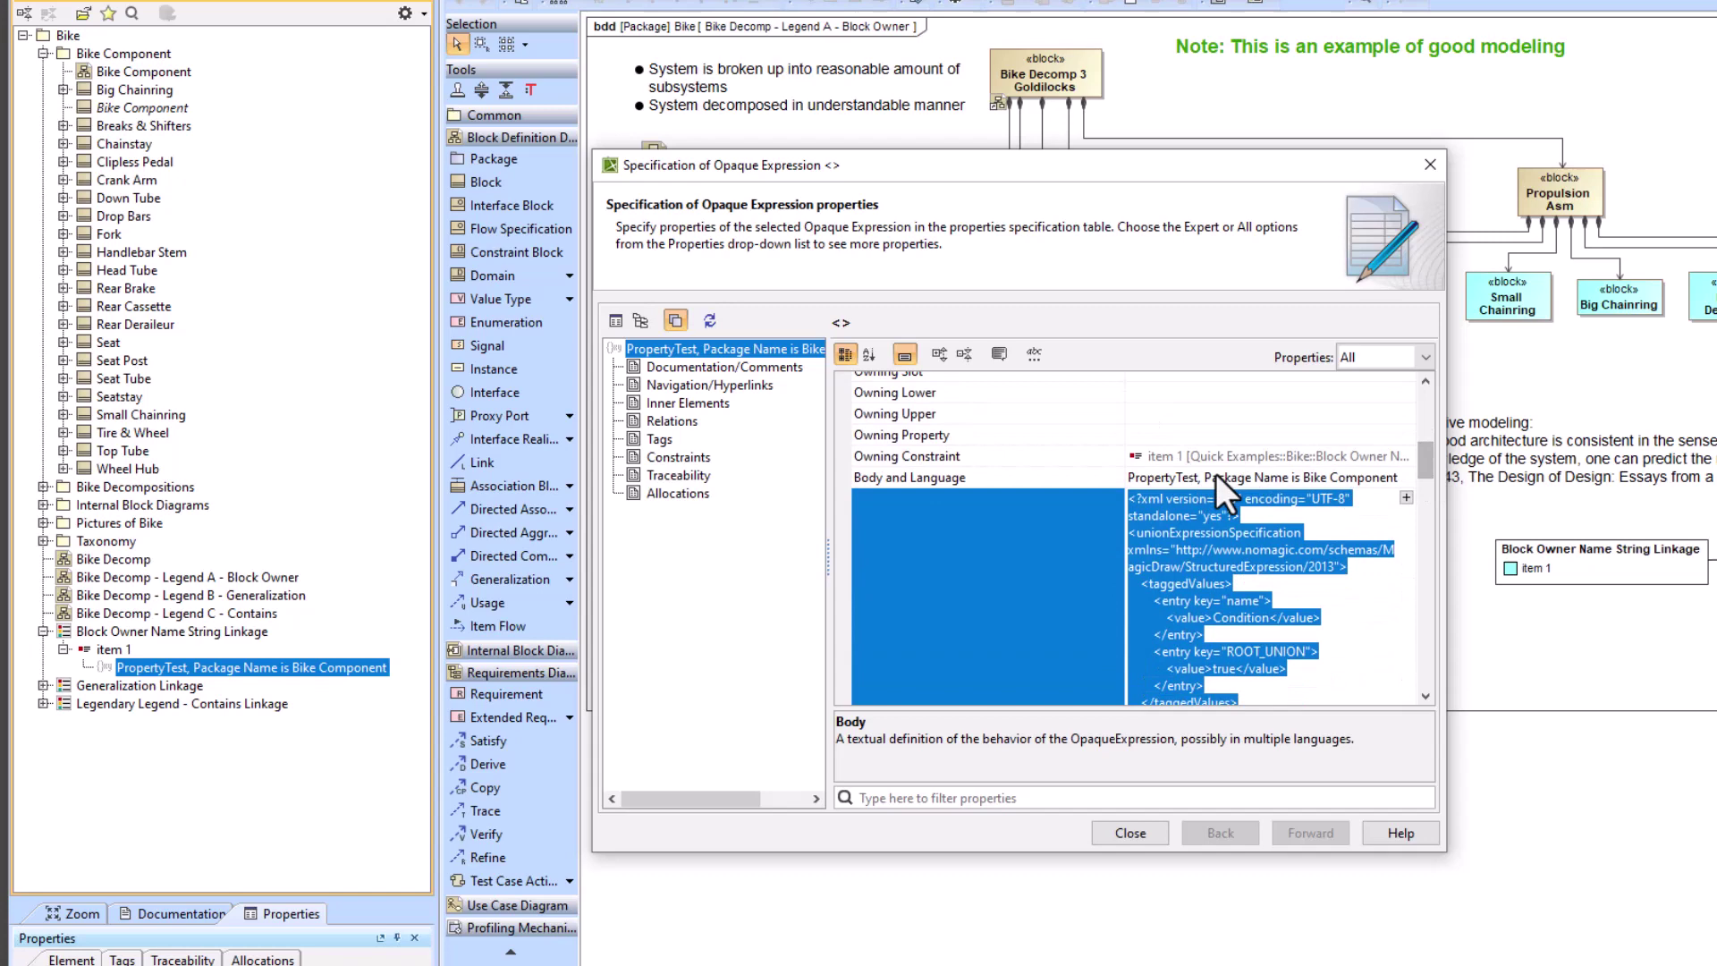
- Open the condition's body editor and inspect PropertyTest's Element navigation and Context = THIS
click(1220, 476)
click(1404, 476)
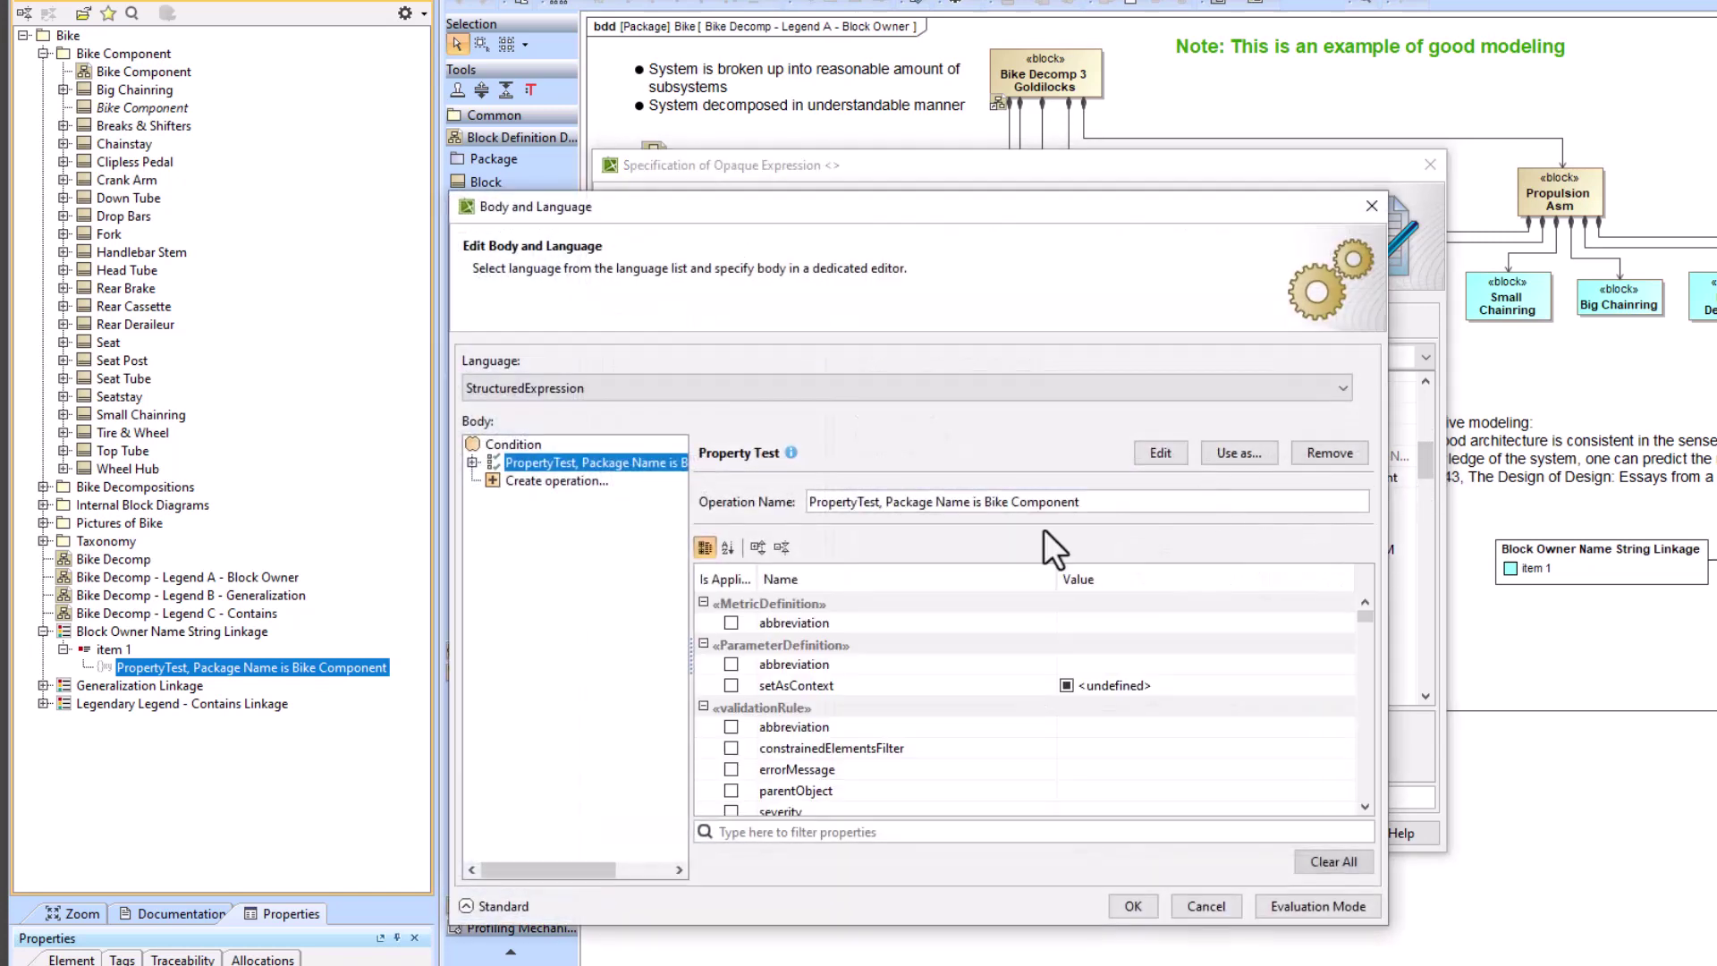
click(471, 462)
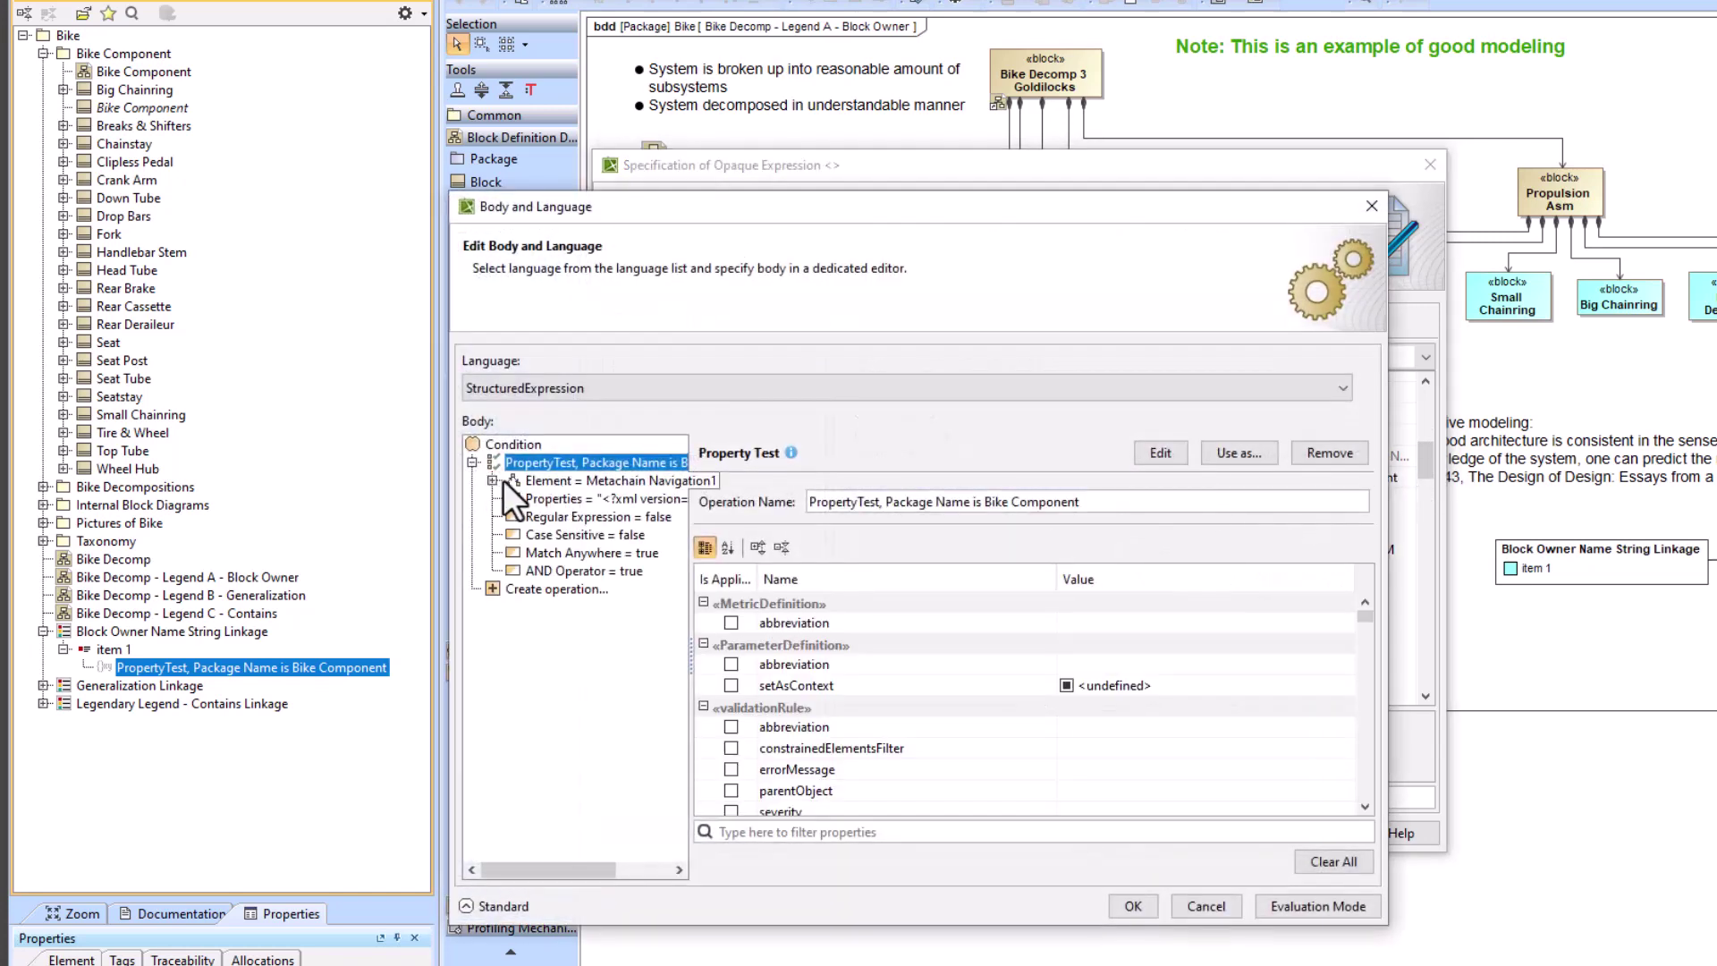
click(493, 480)
click(565, 501)
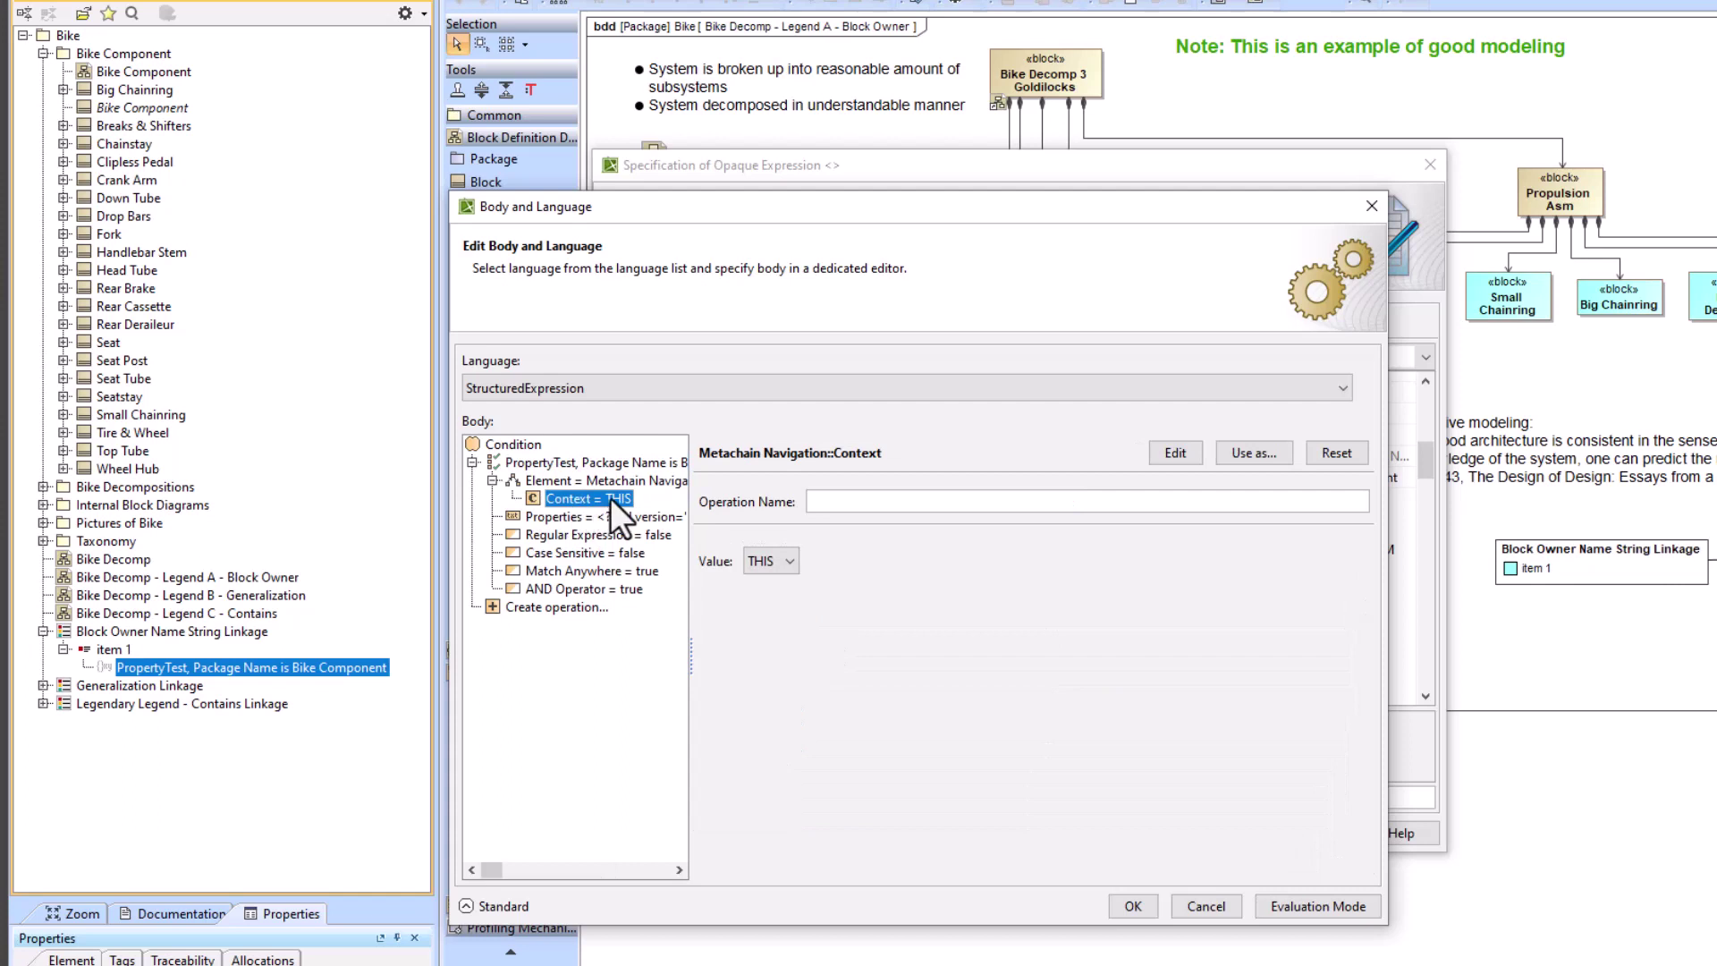
click(547, 481)
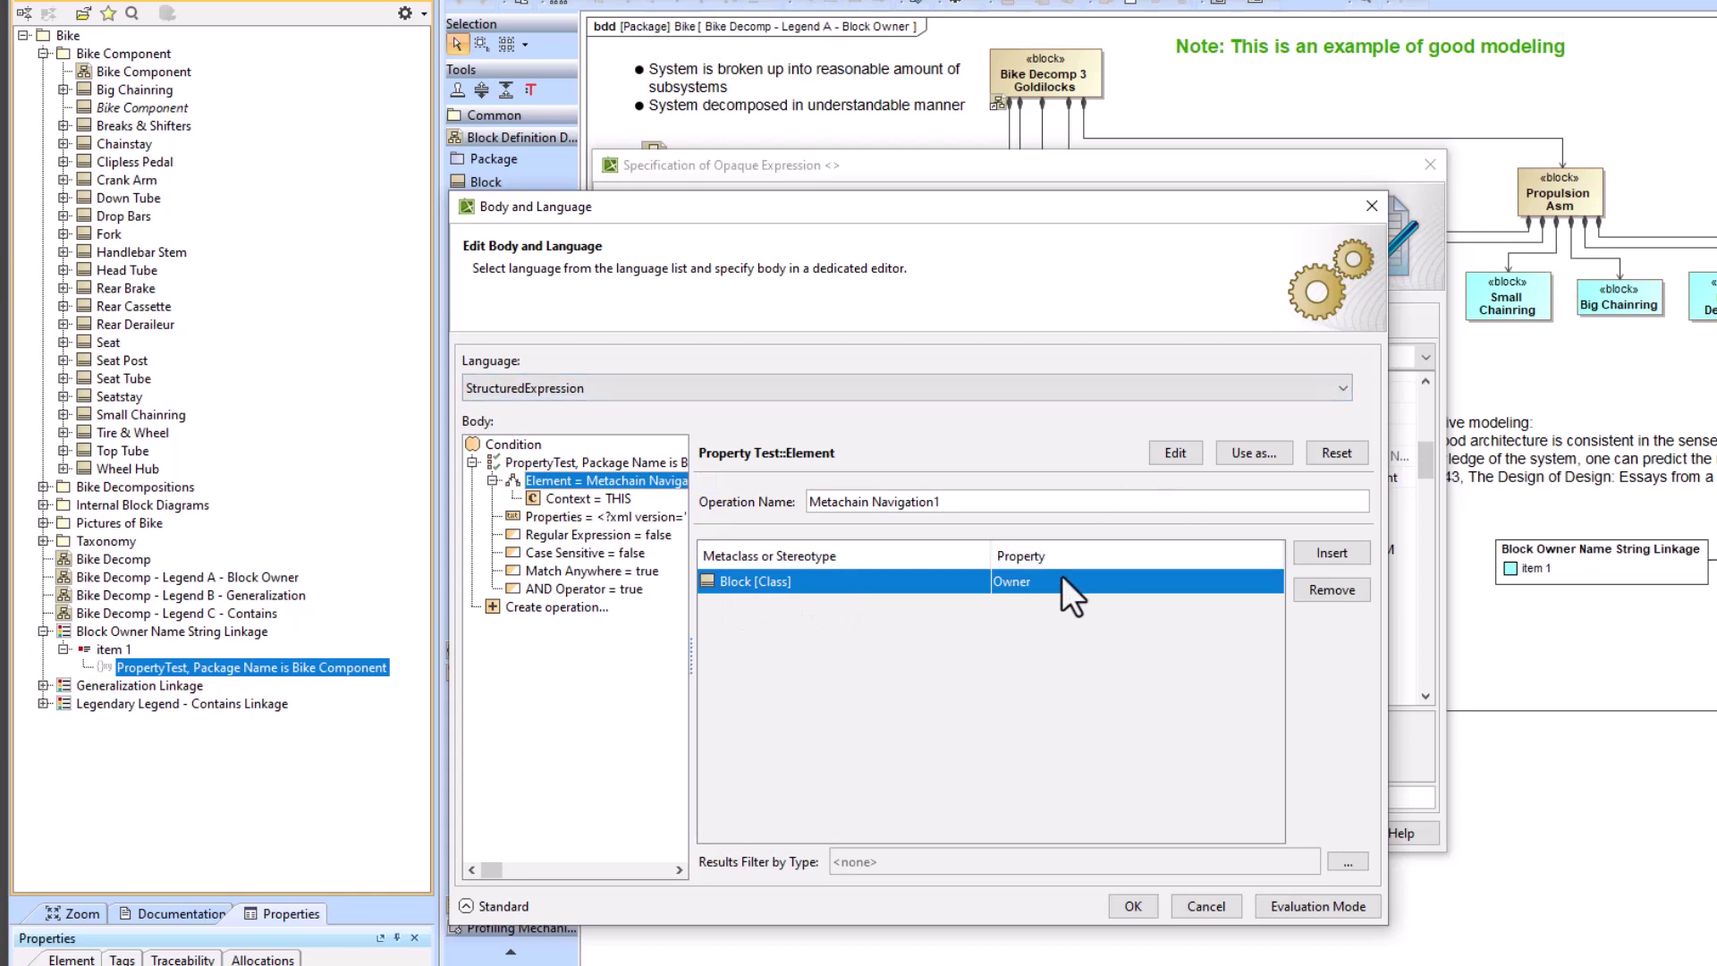
click(535, 460)
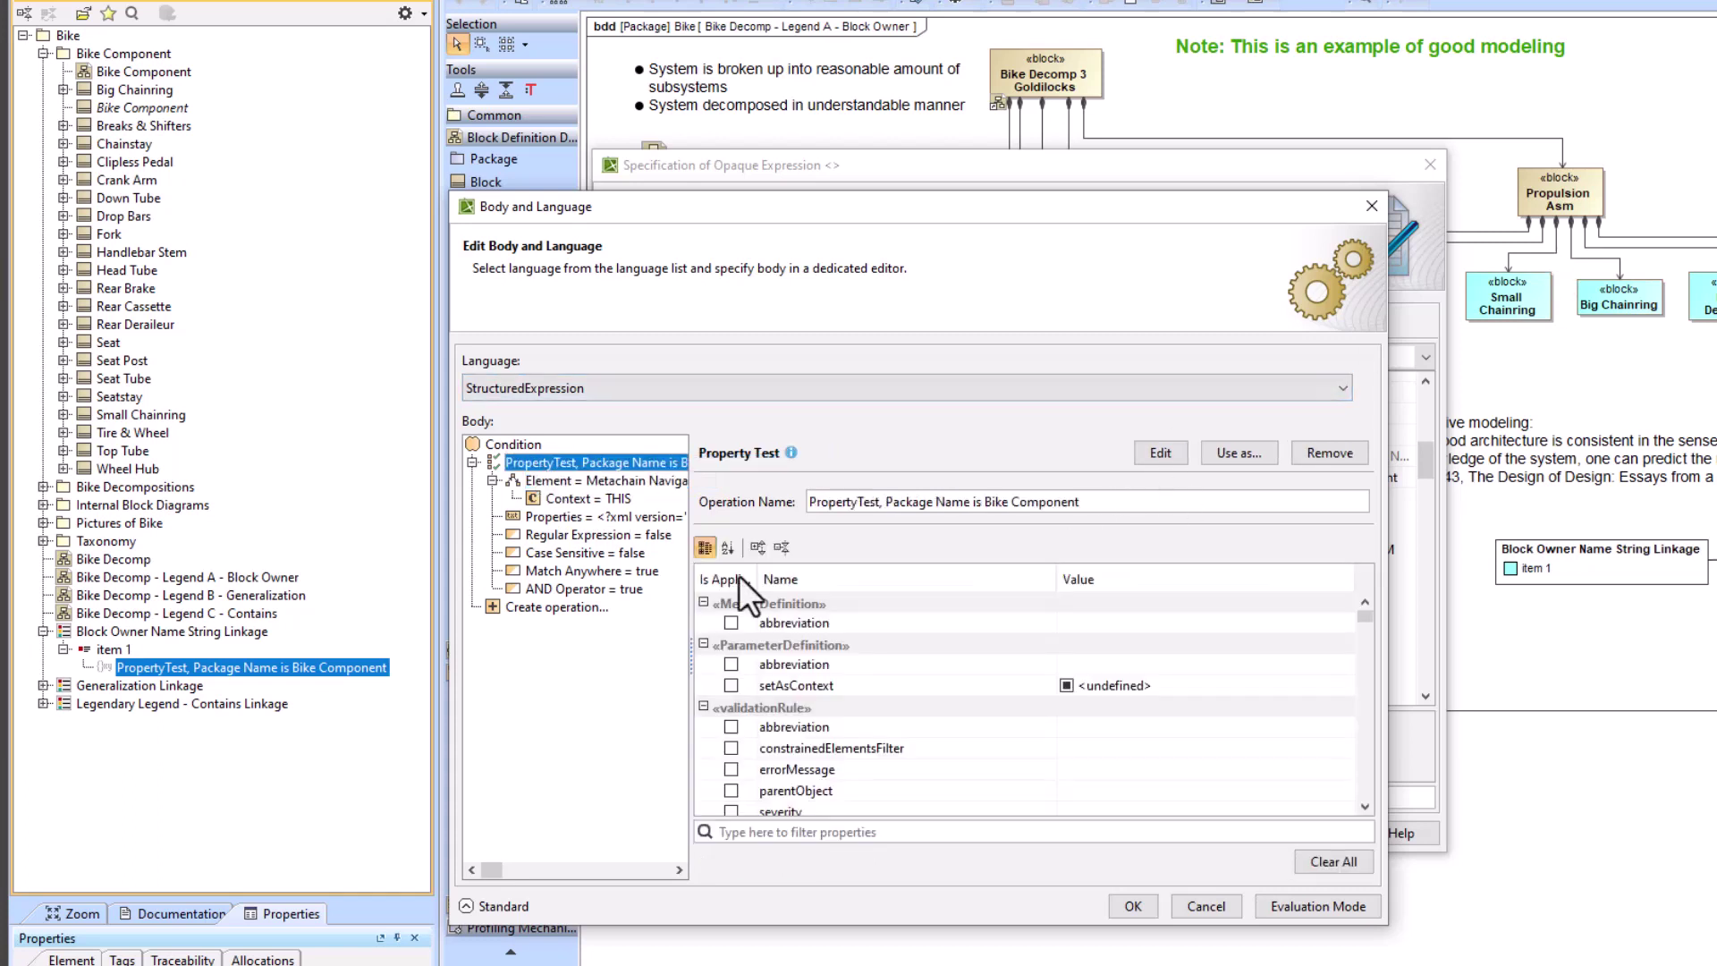
- Filter the condition's properties by 'name', then accept the editor and close the specification
click(846, 831)
text(name)
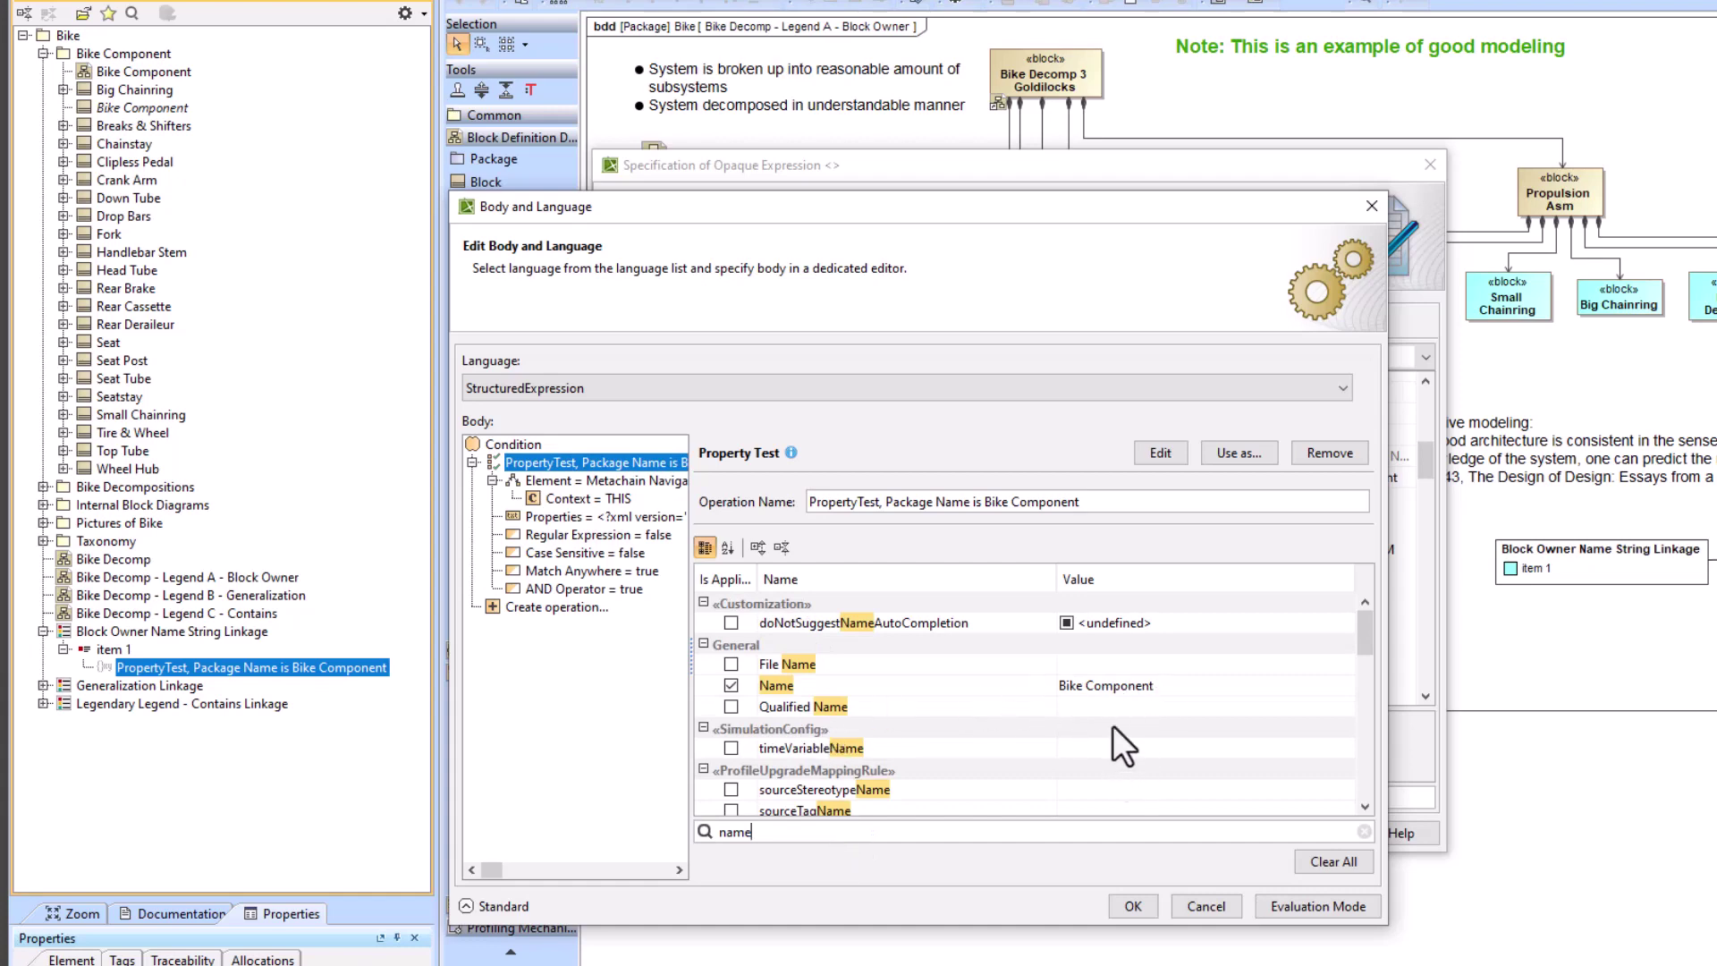
click(1133, 906)
click(1136, 935)
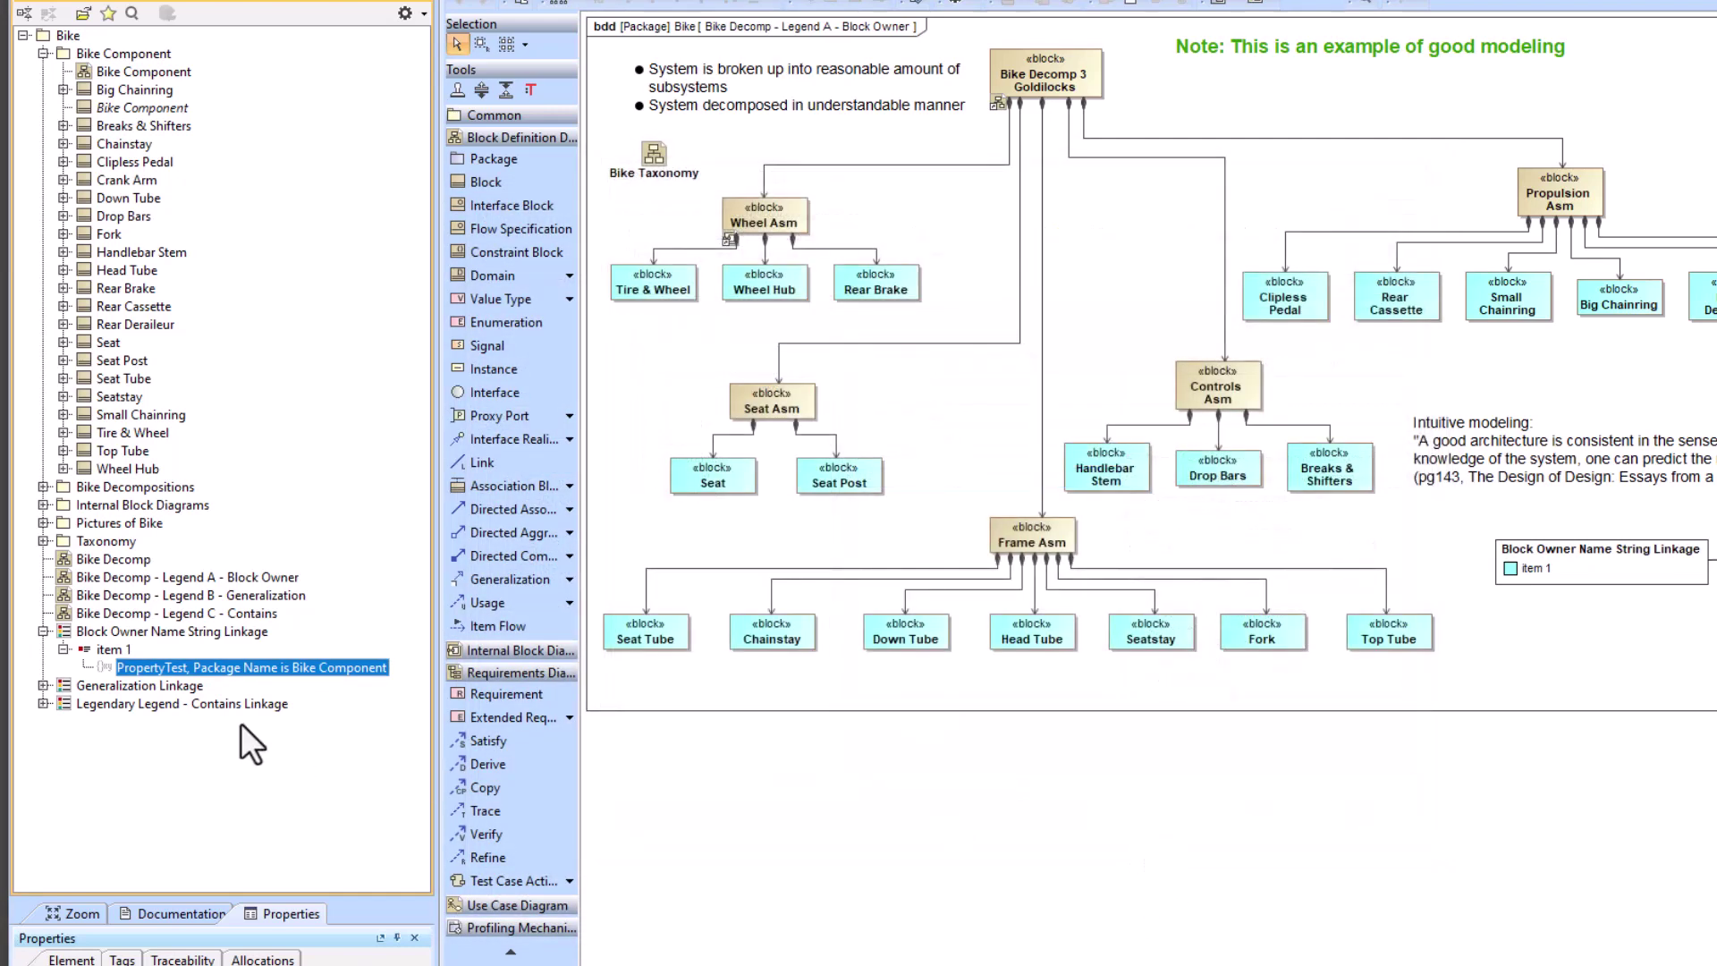
double_click(114, 635)
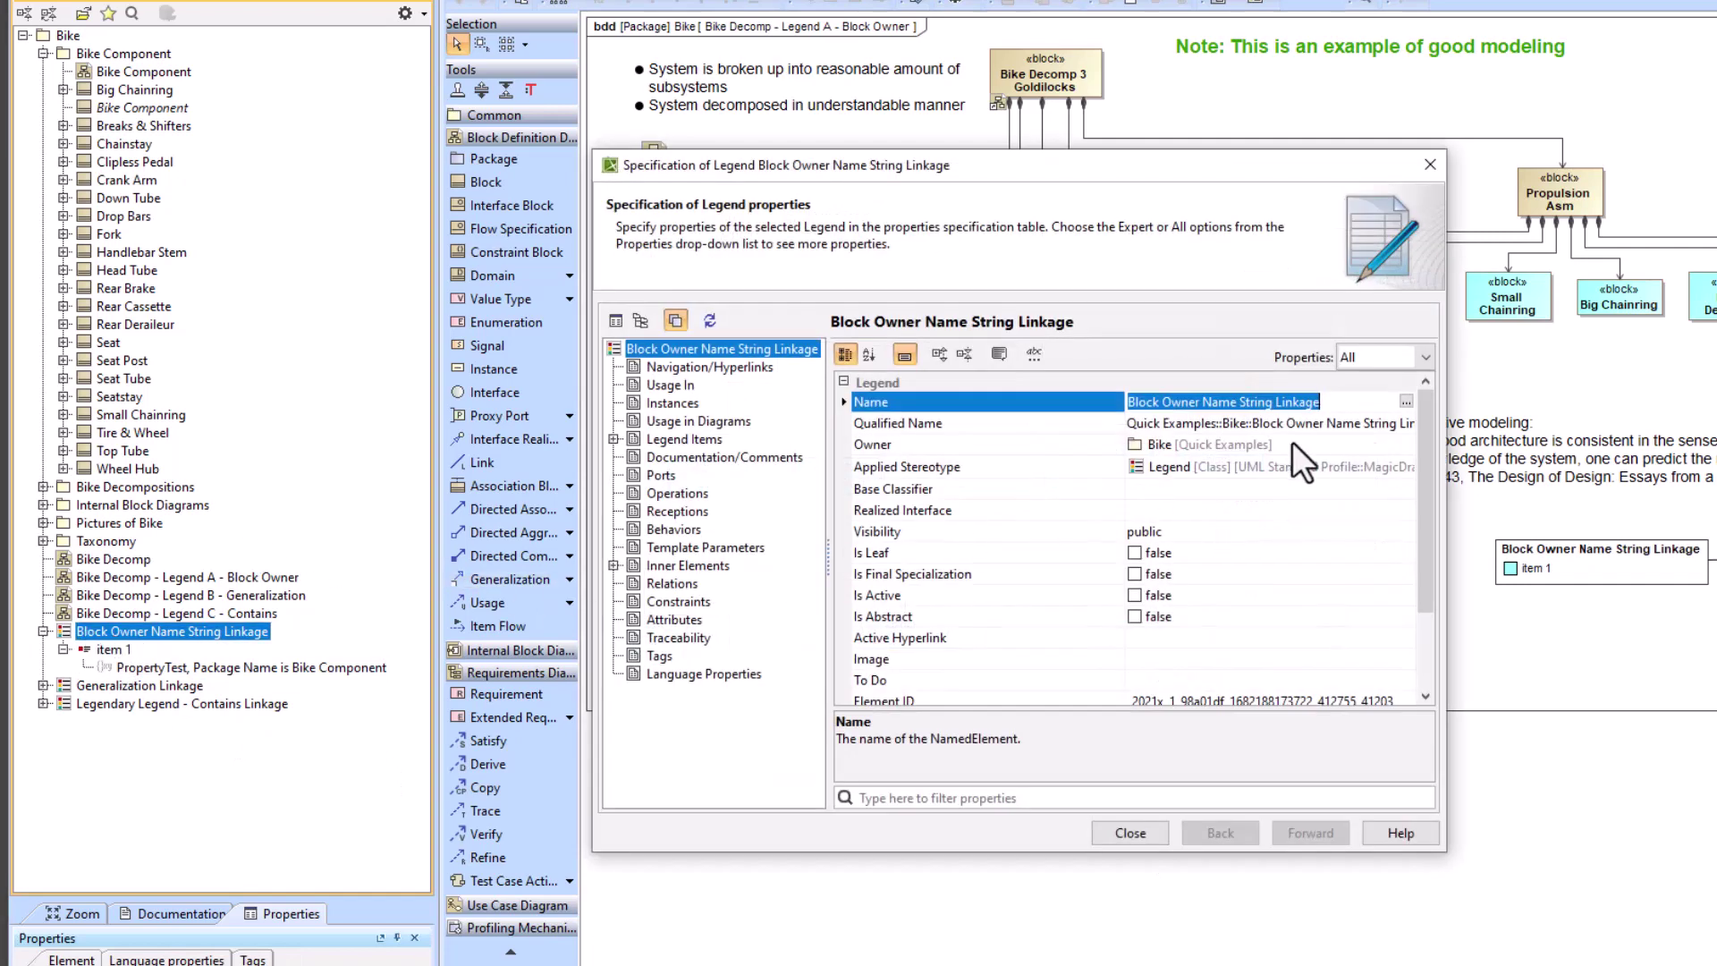
drag(1428, 445, 1425, 524)
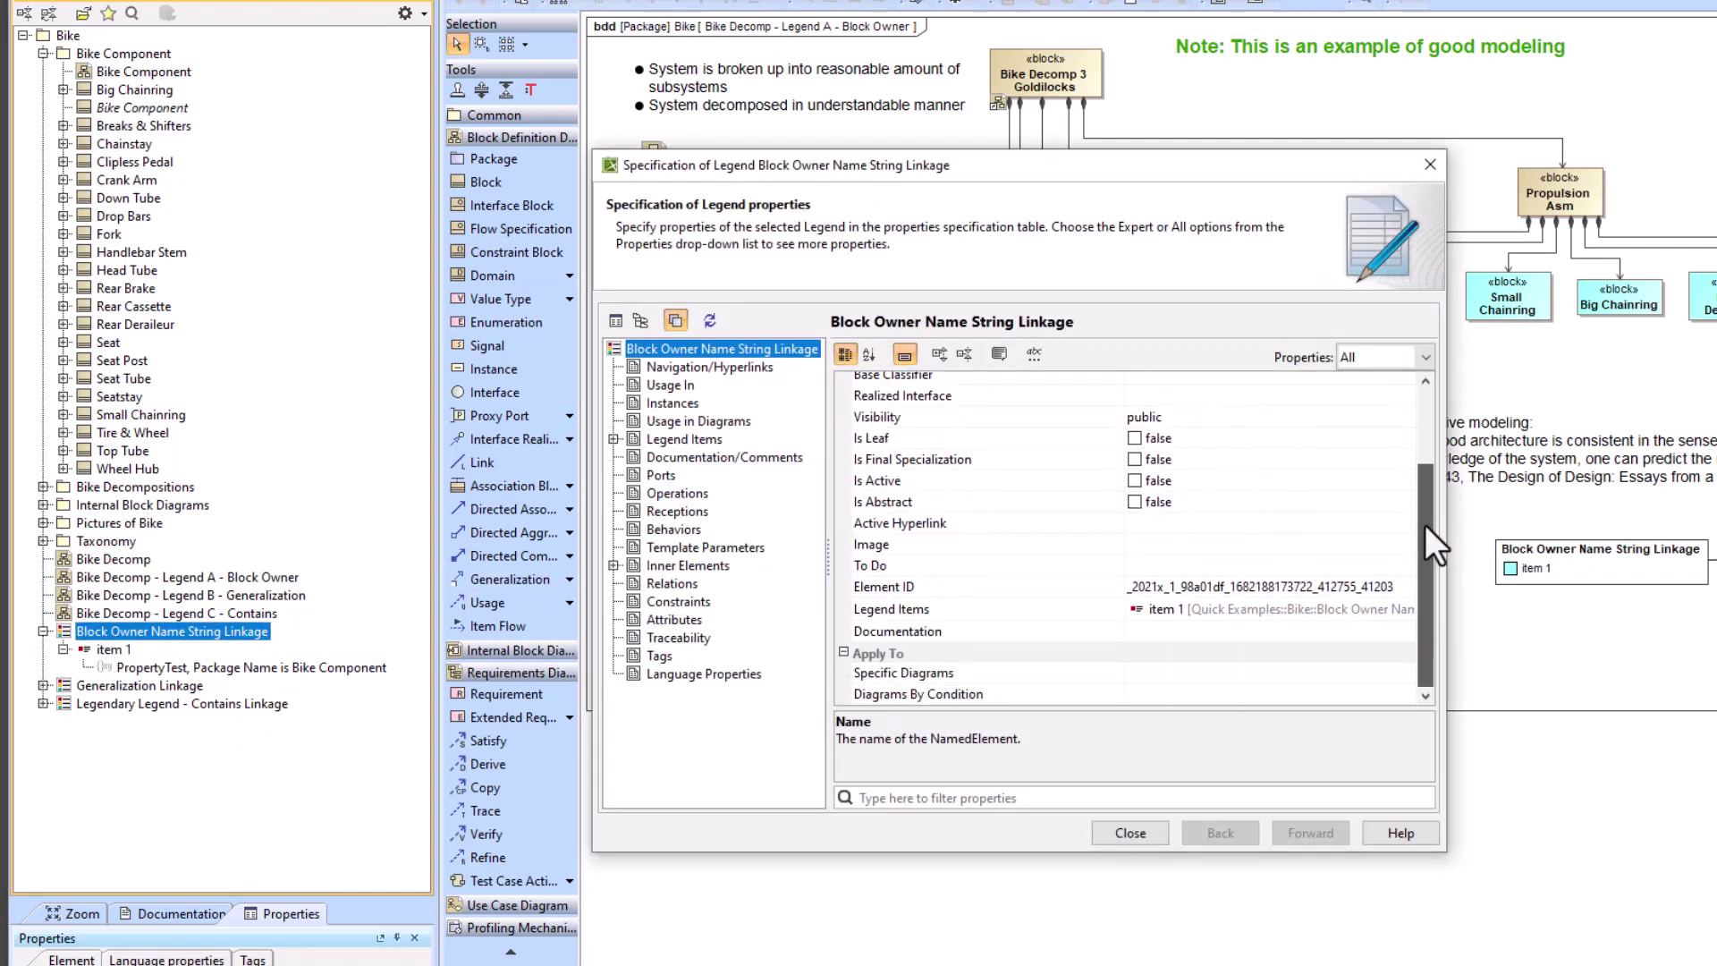
click(1180, 608)
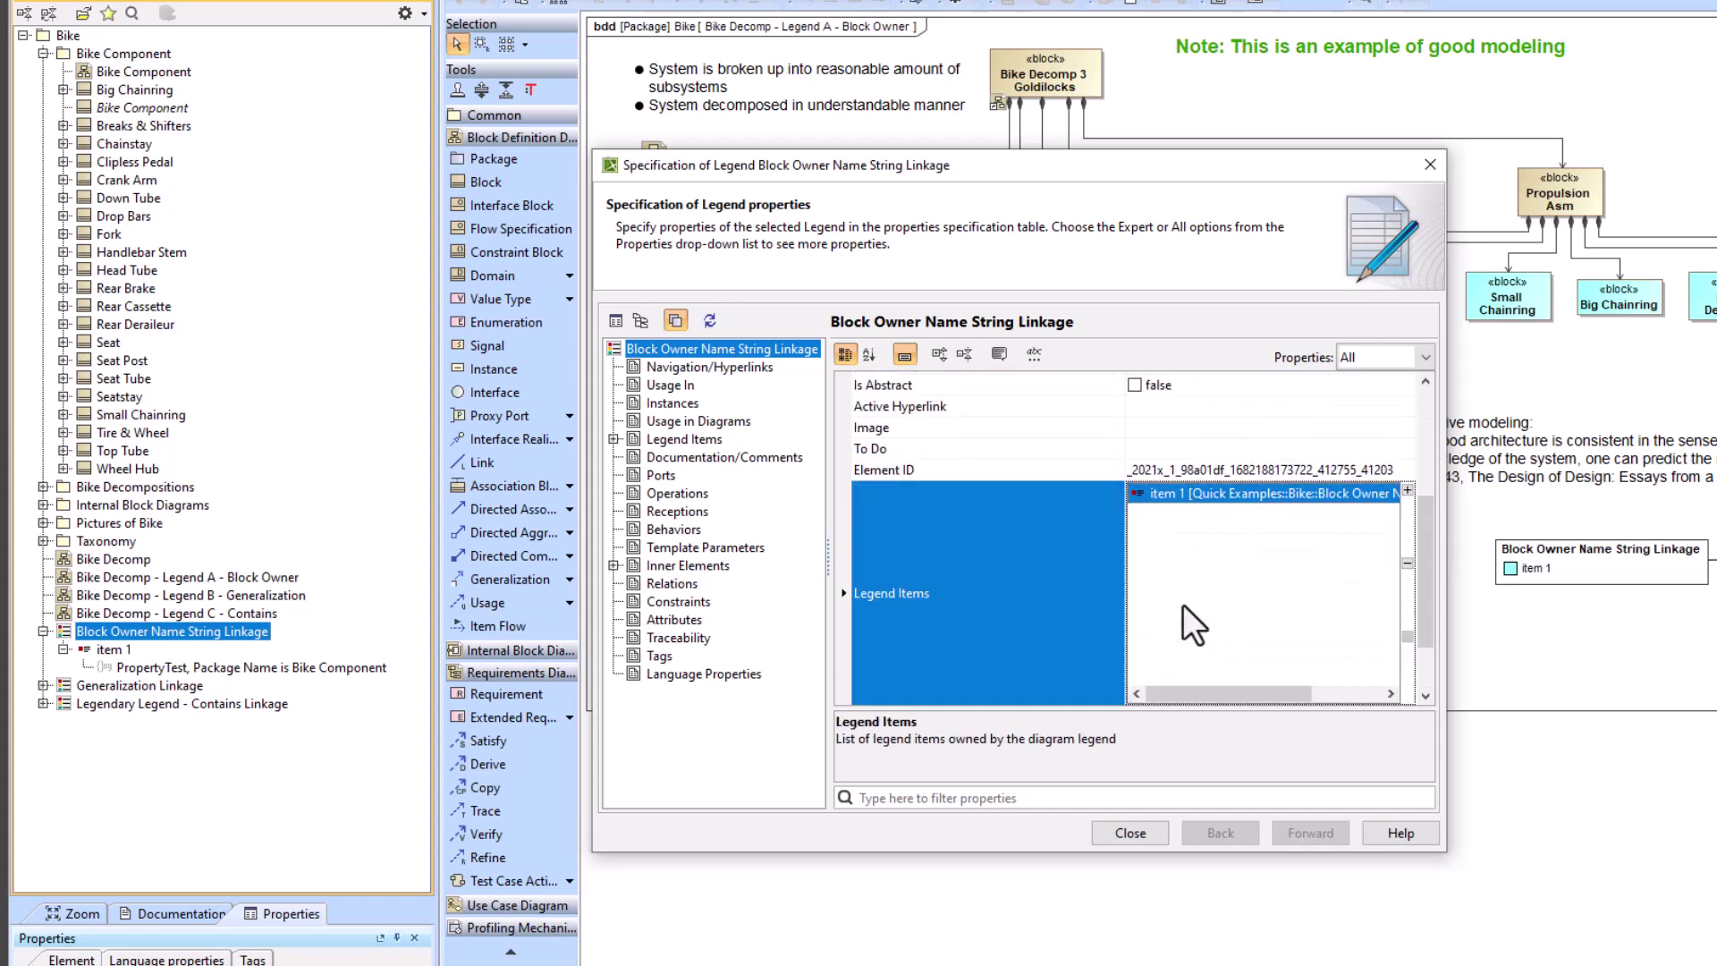
double_click(1201, 496)
scroll(1225, 531, down, 15)
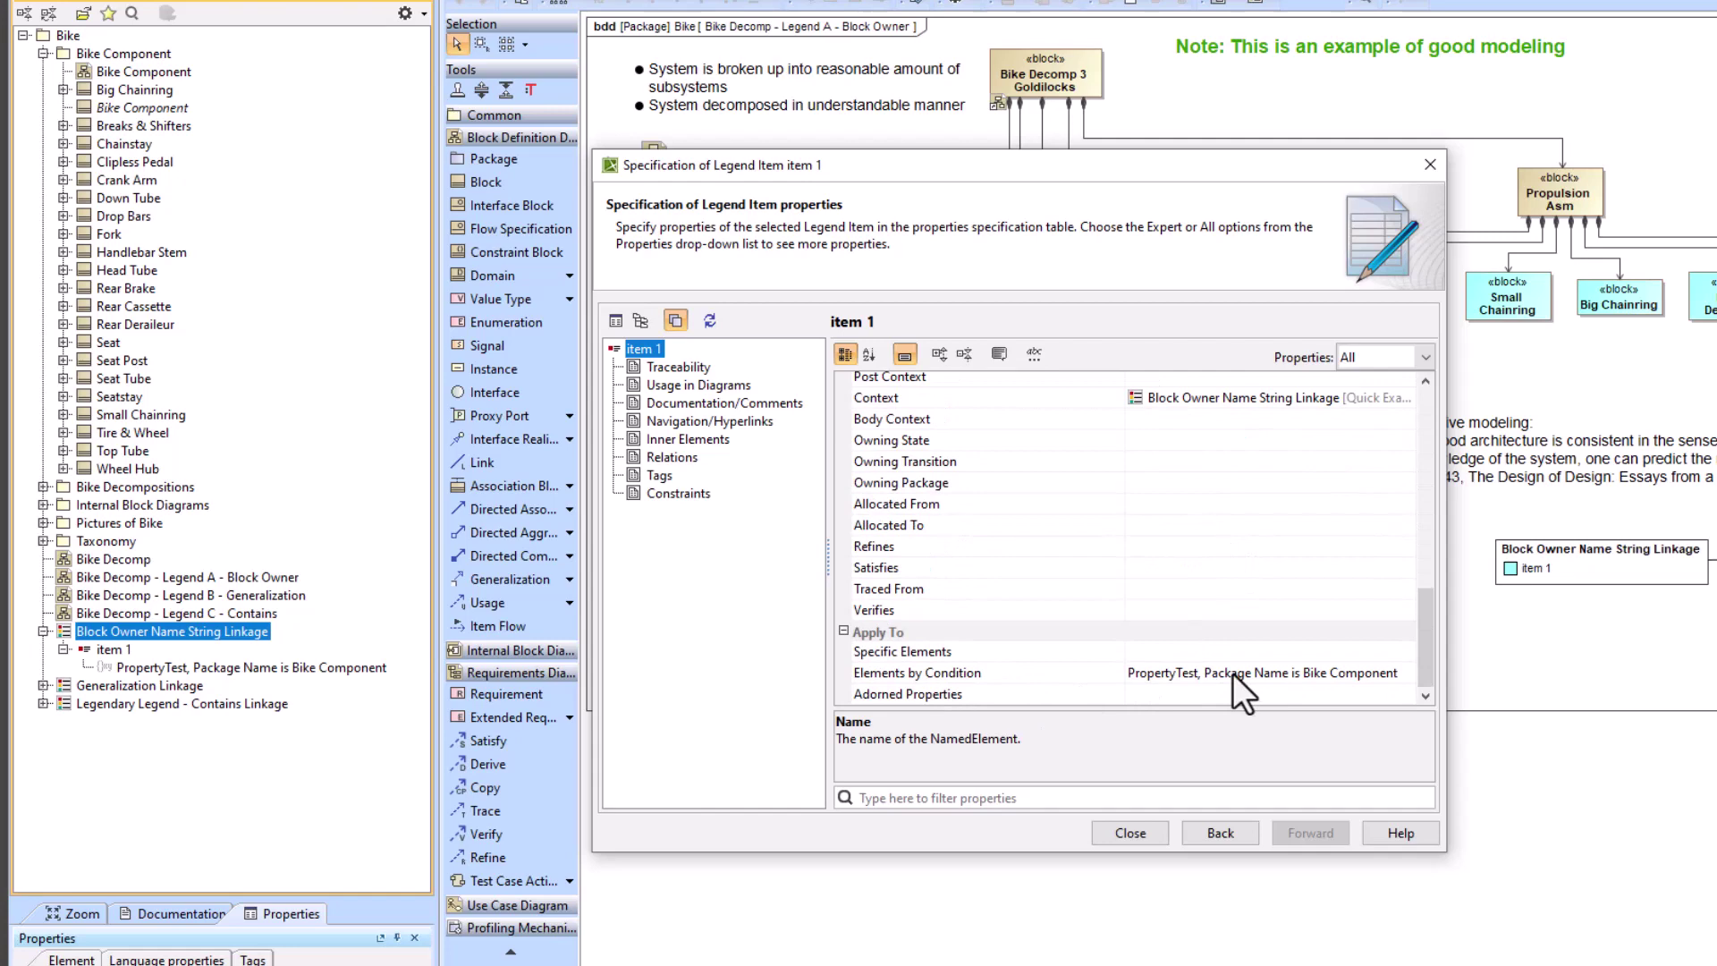
click(1259, 674)
click(1406, 662)
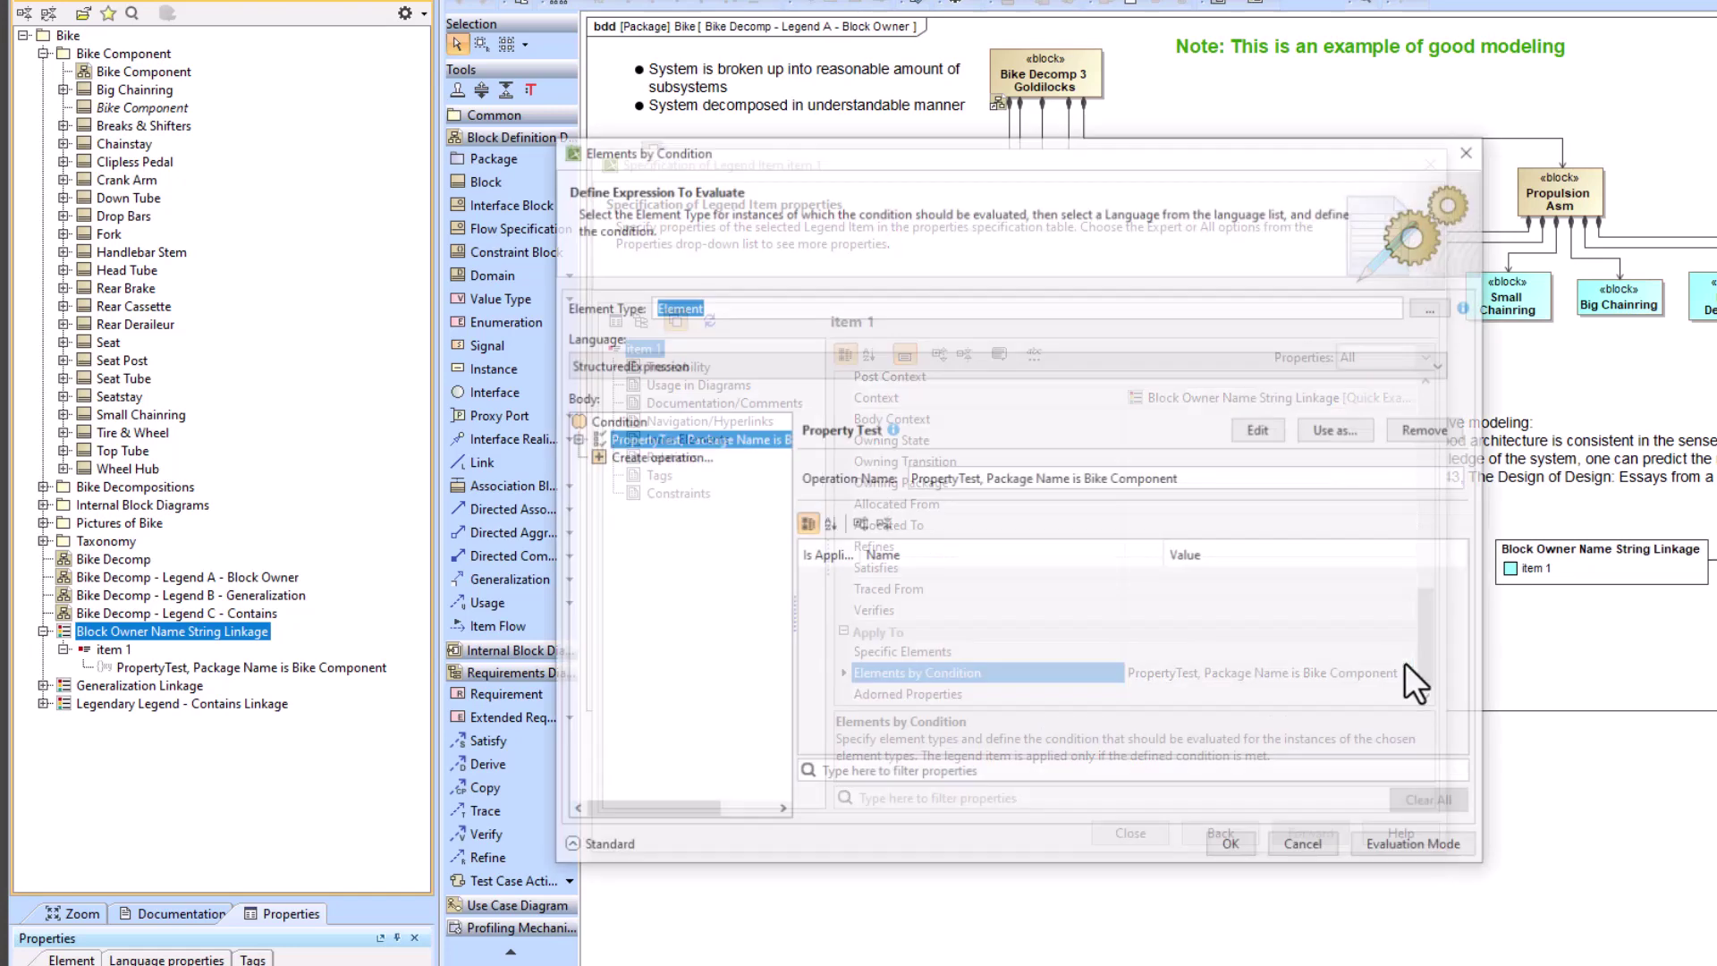
click(573, 439)
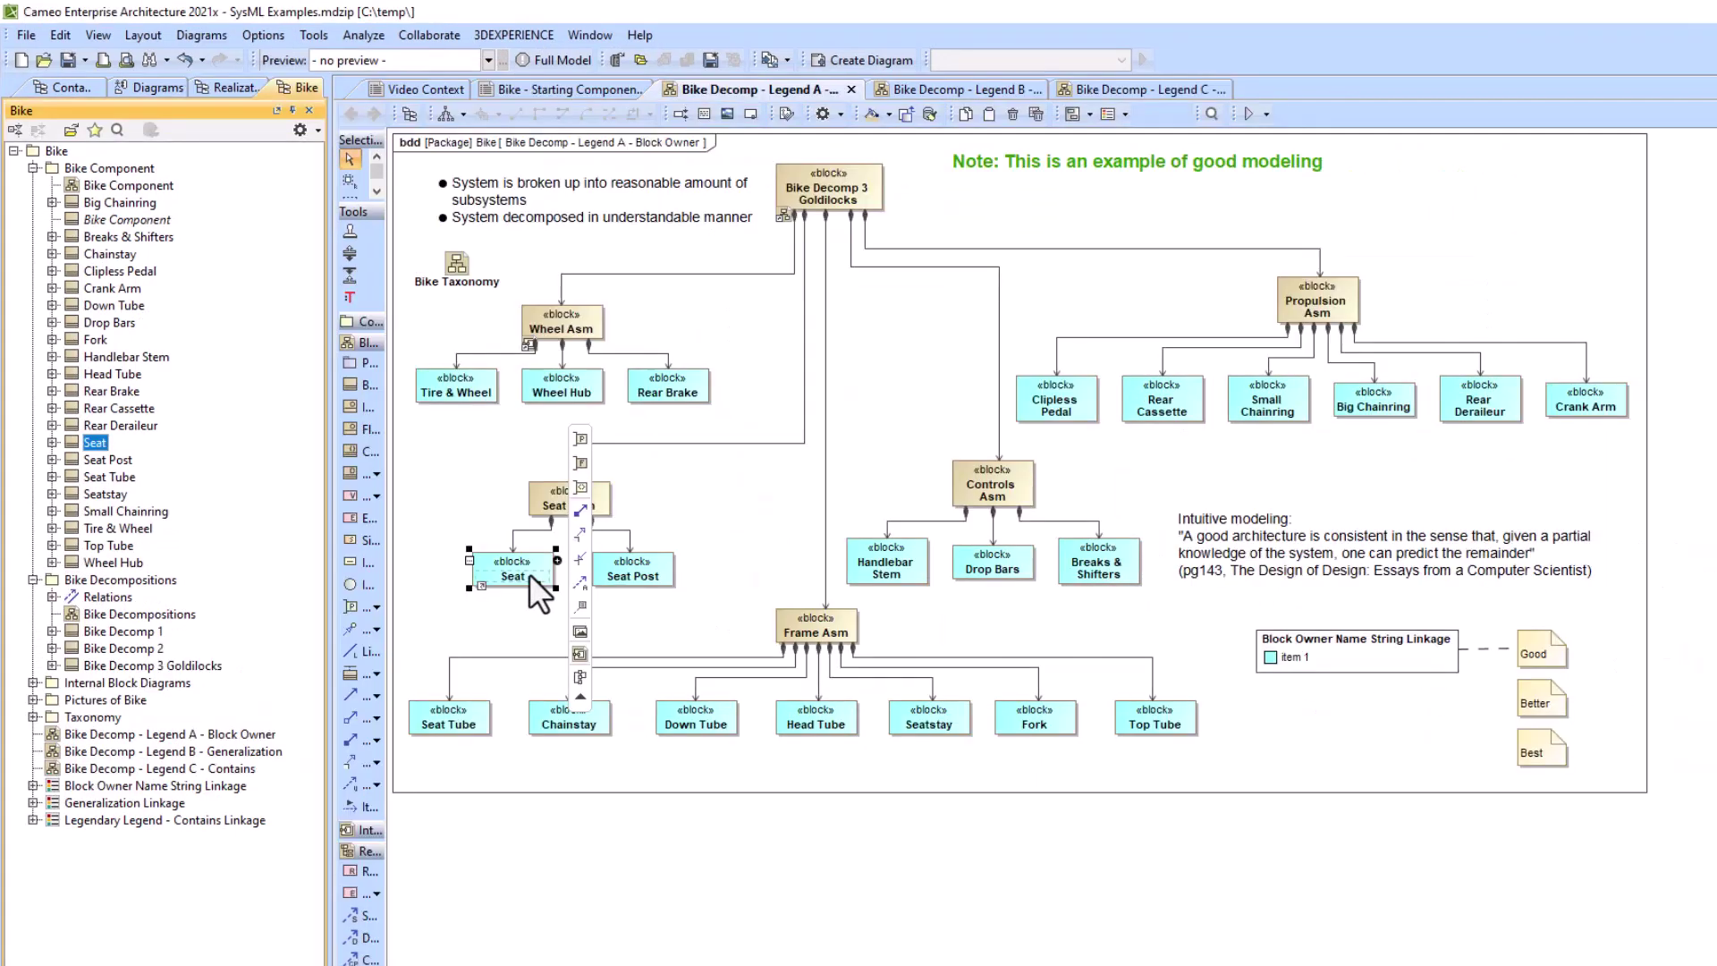
- Move the Seat block inside Seat Post in the model tree
click(87, 442)
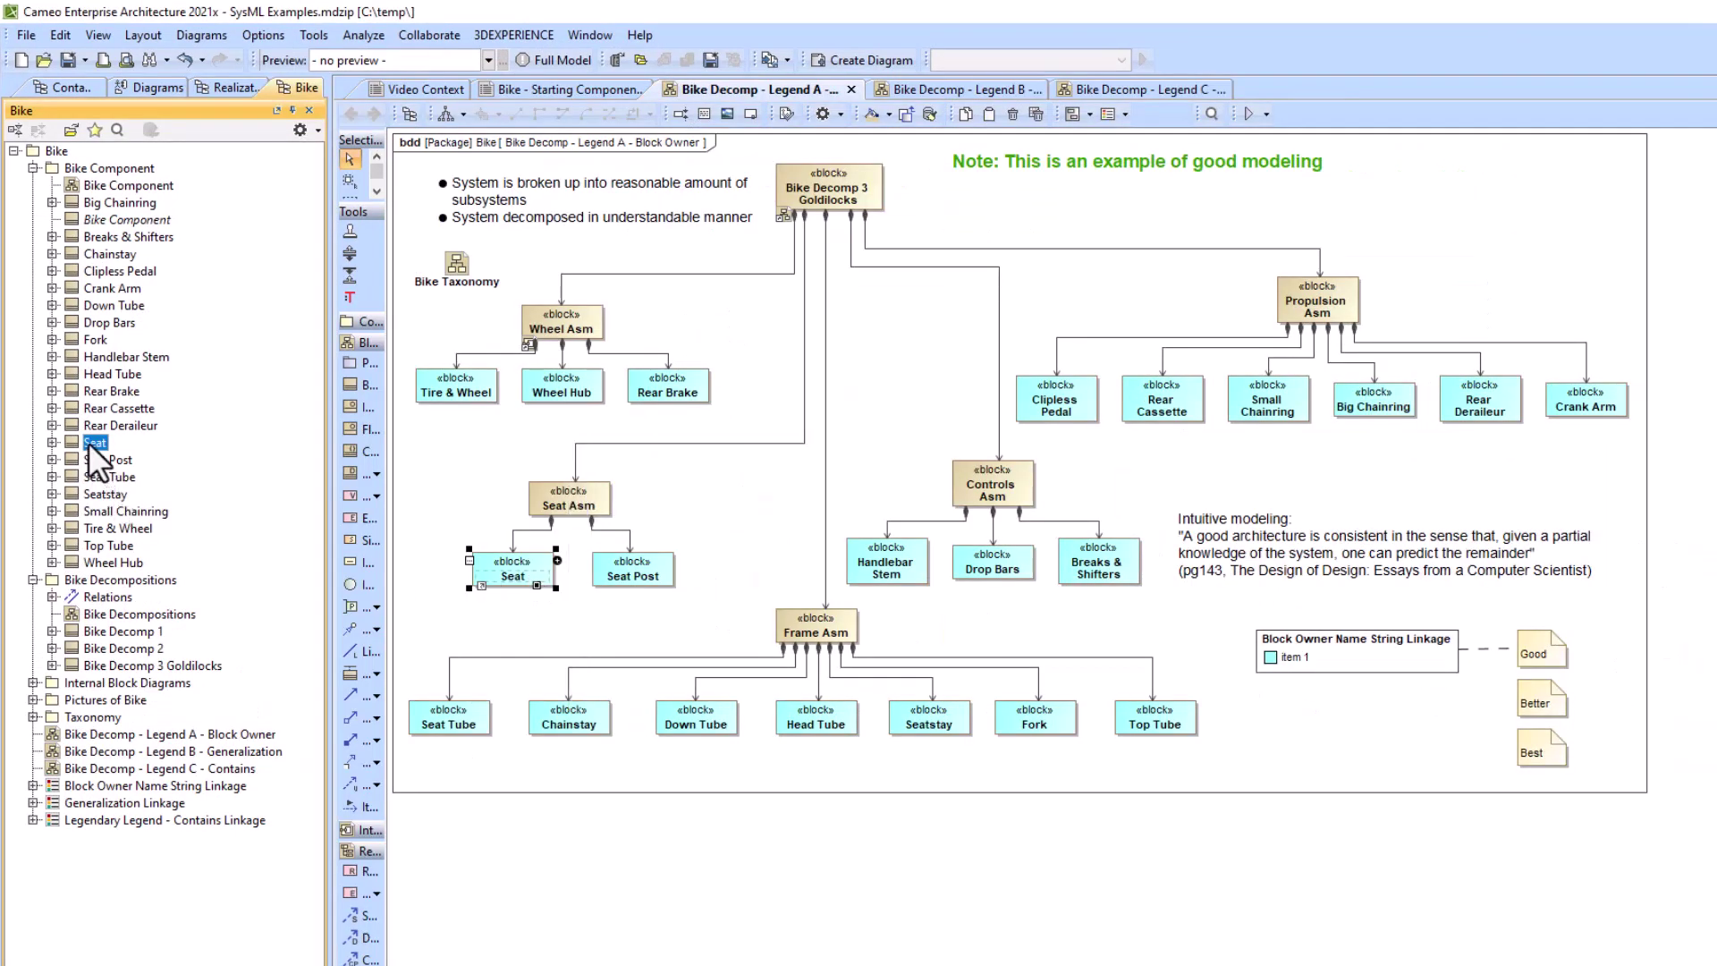
drag(87, 442, 107, 462)
click(50, 442)
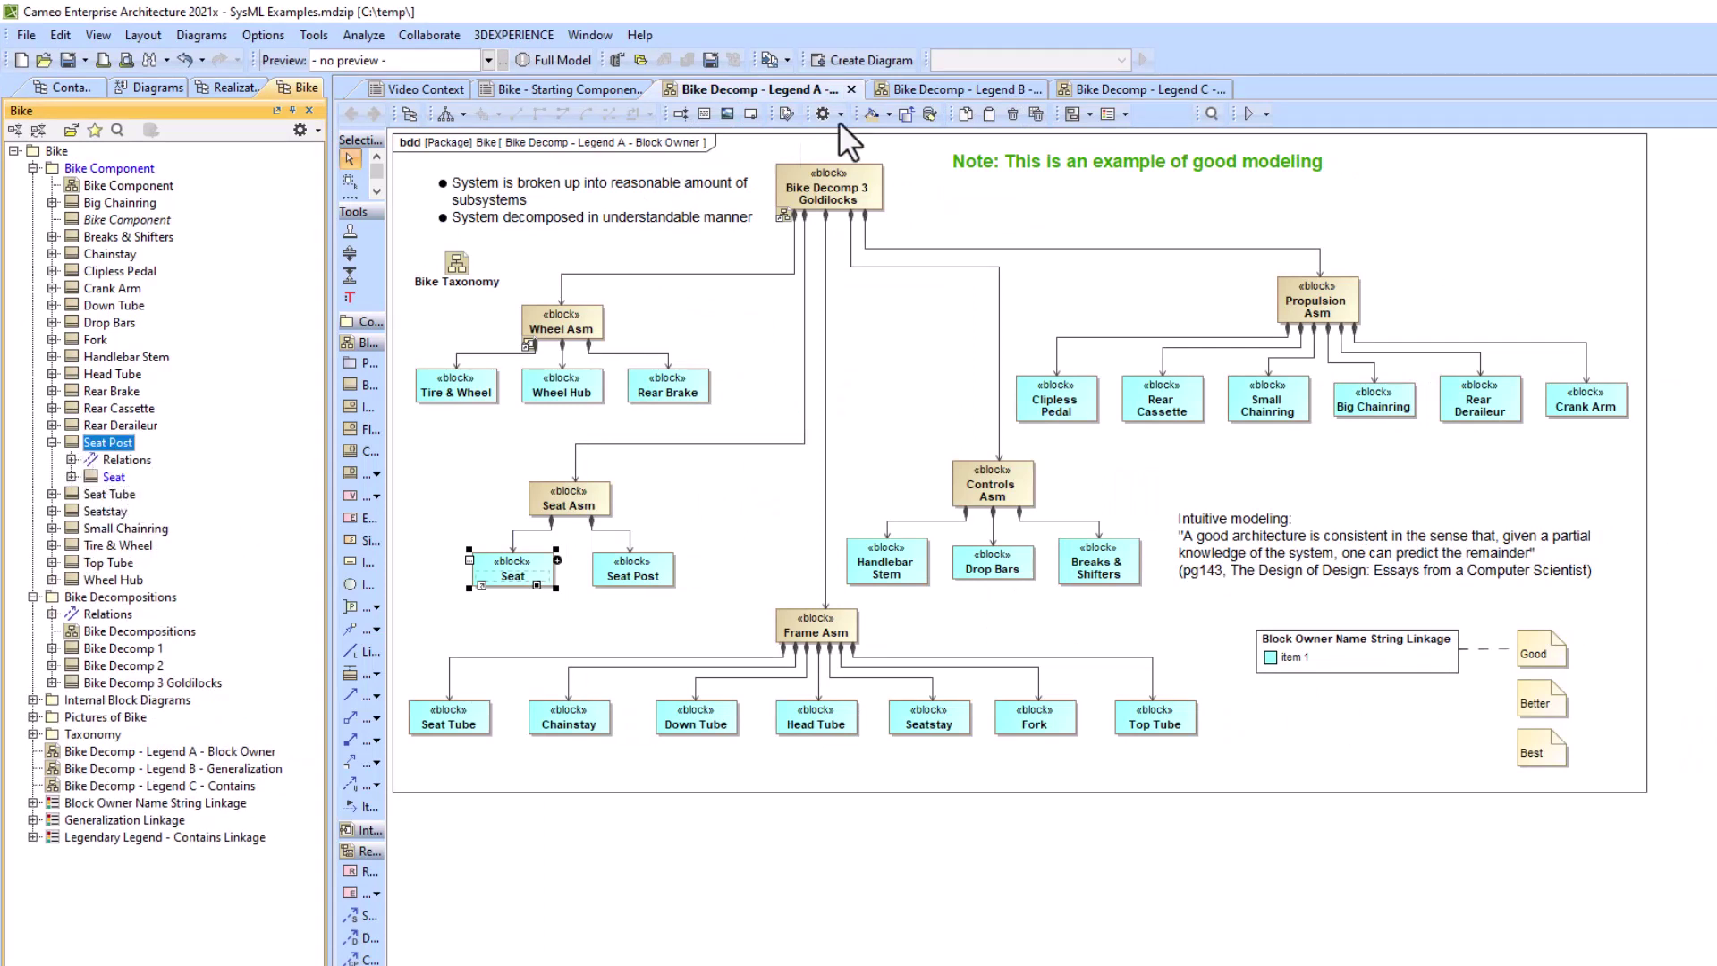
- Reopen the Legend A Block Owner diagram and place its tab before Legend B and C
click(851, 90)
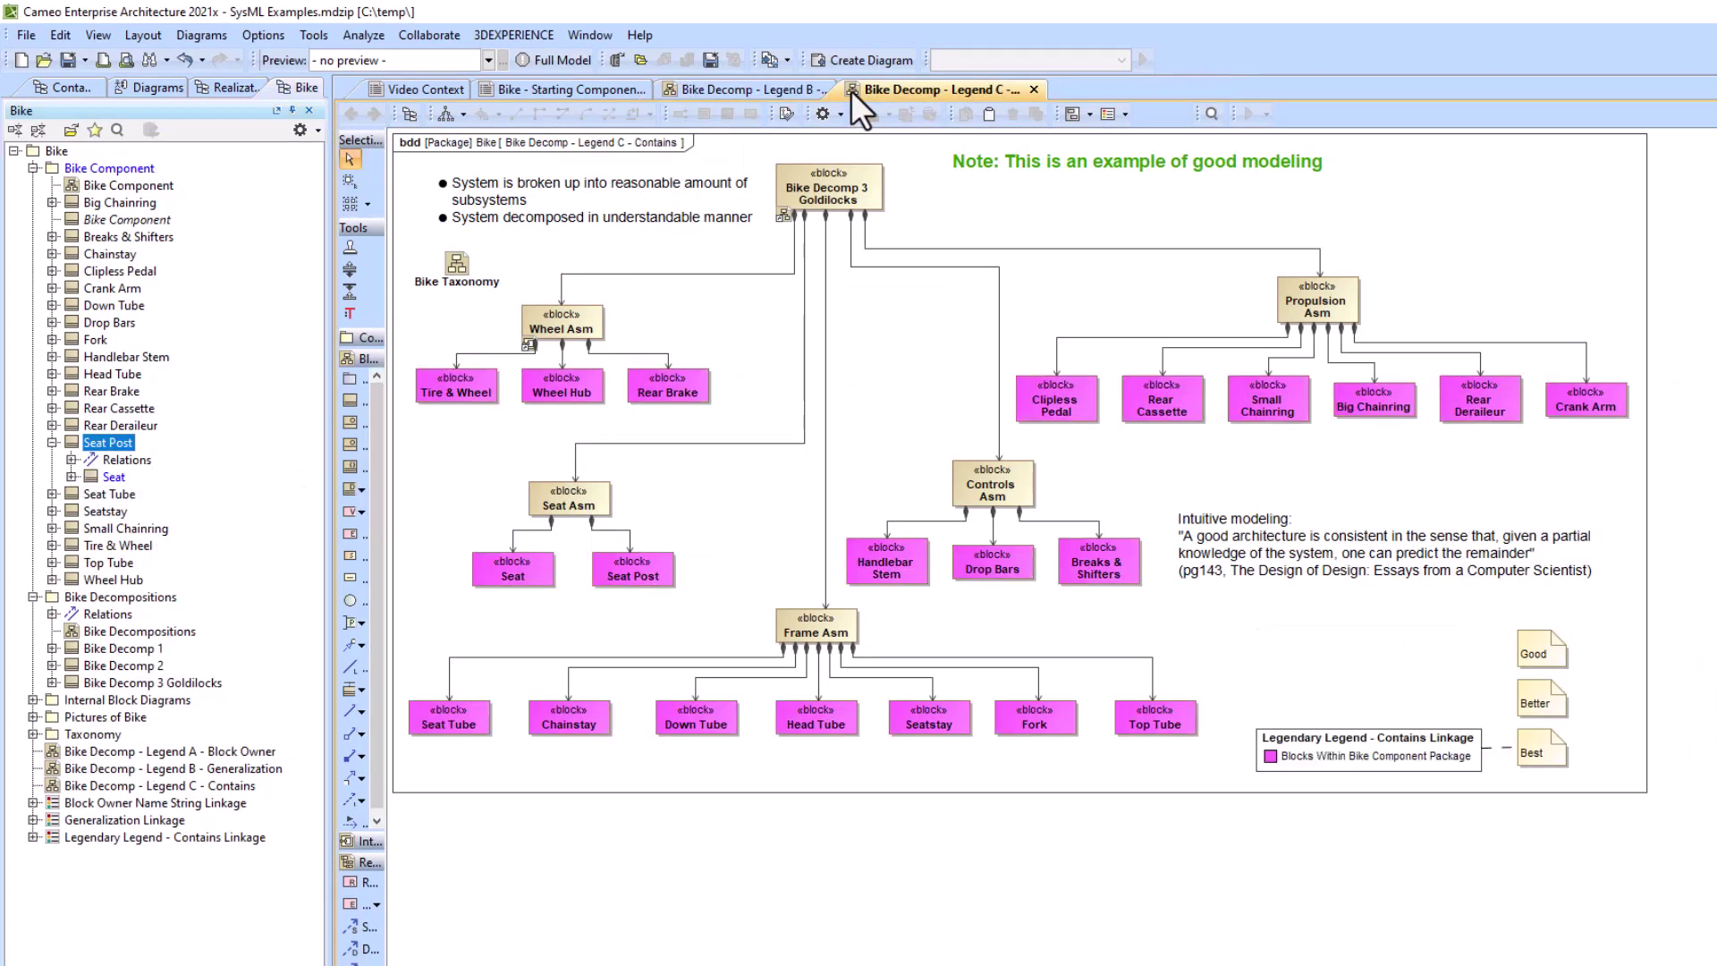
double_click(136, 751)
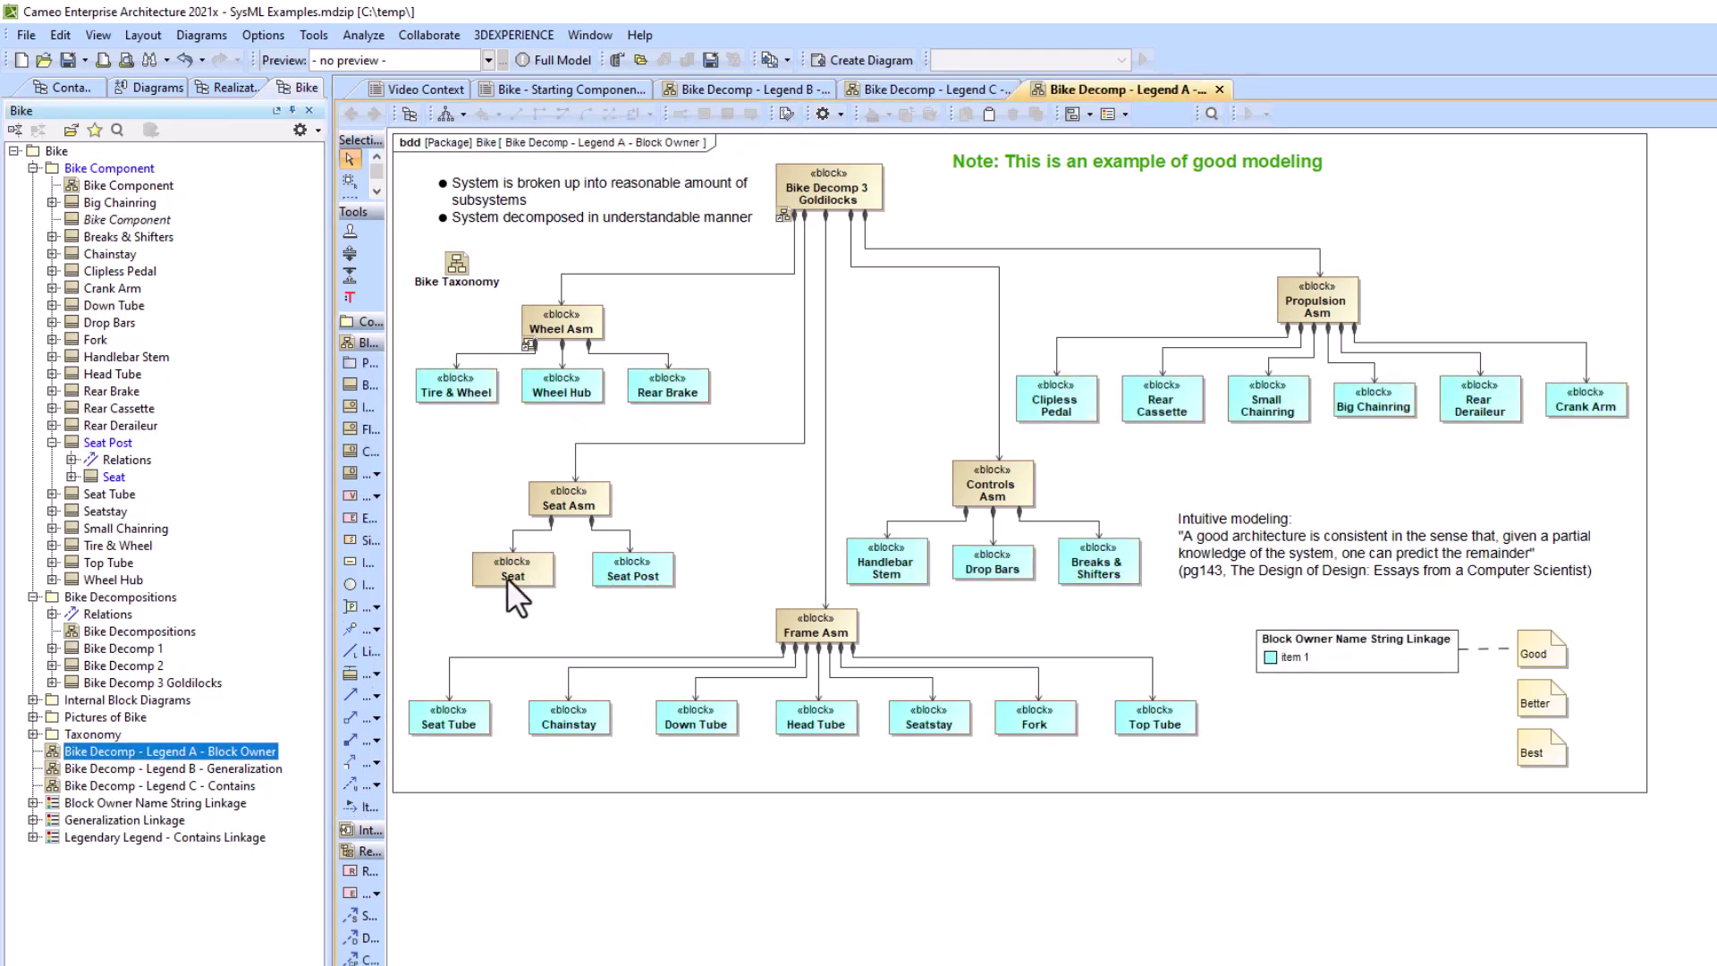
drag(1064, 91, 719, 98)
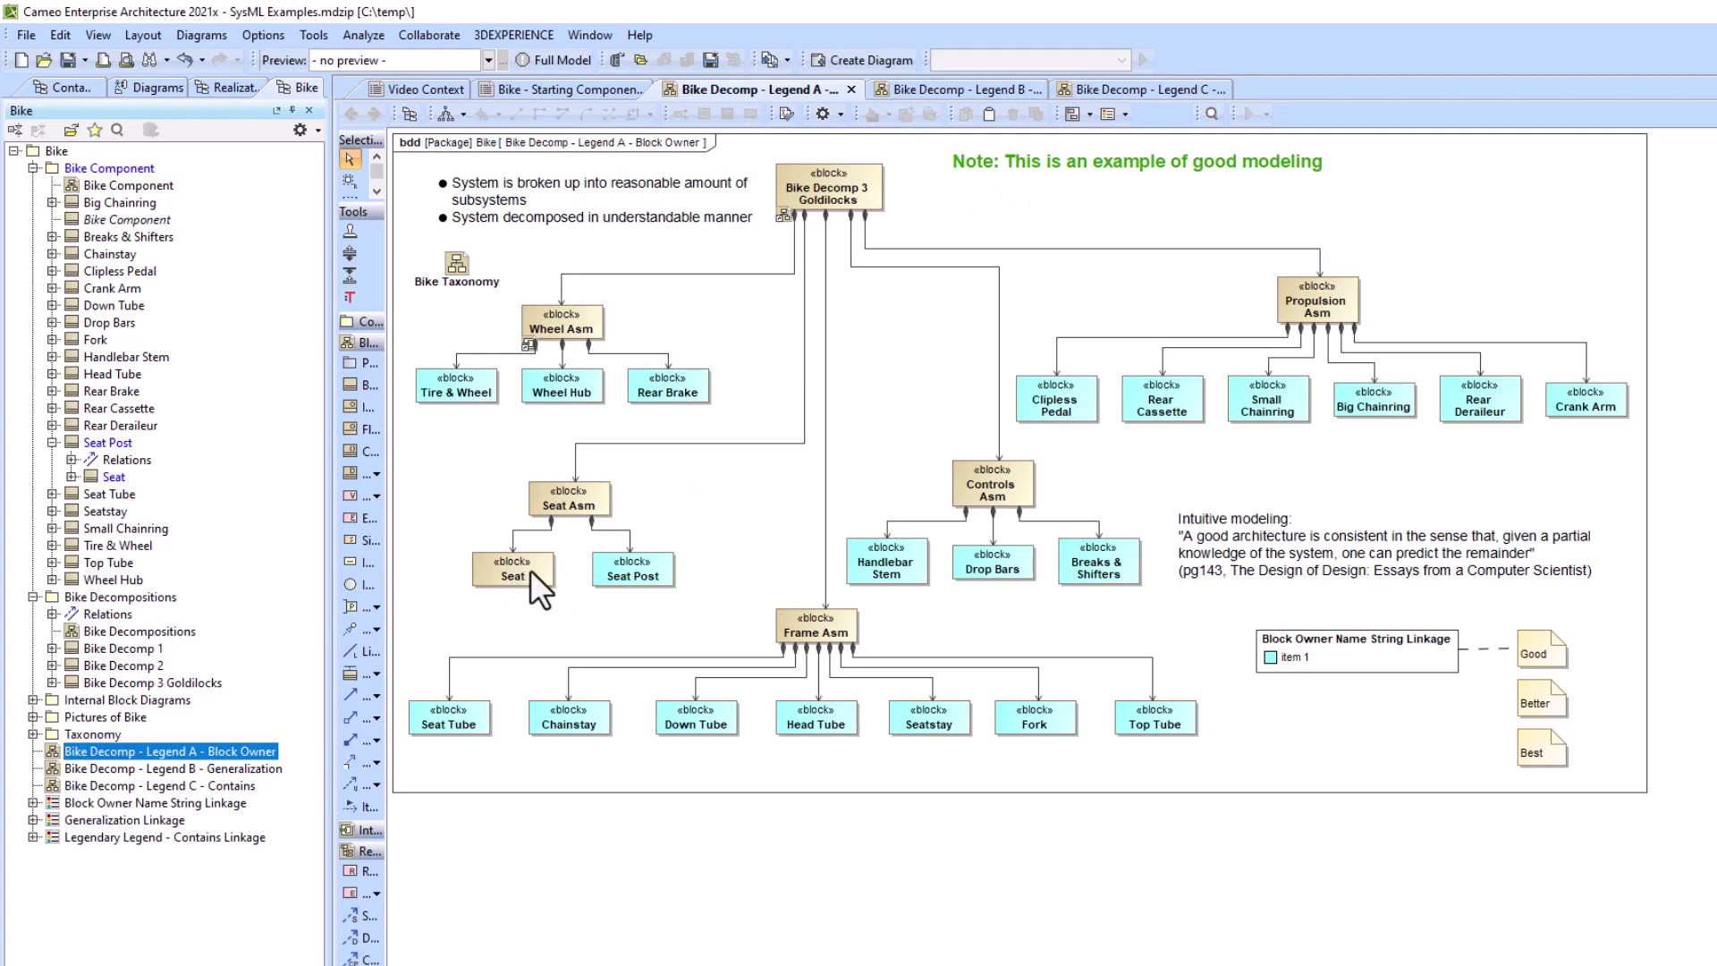
click(68, 168)
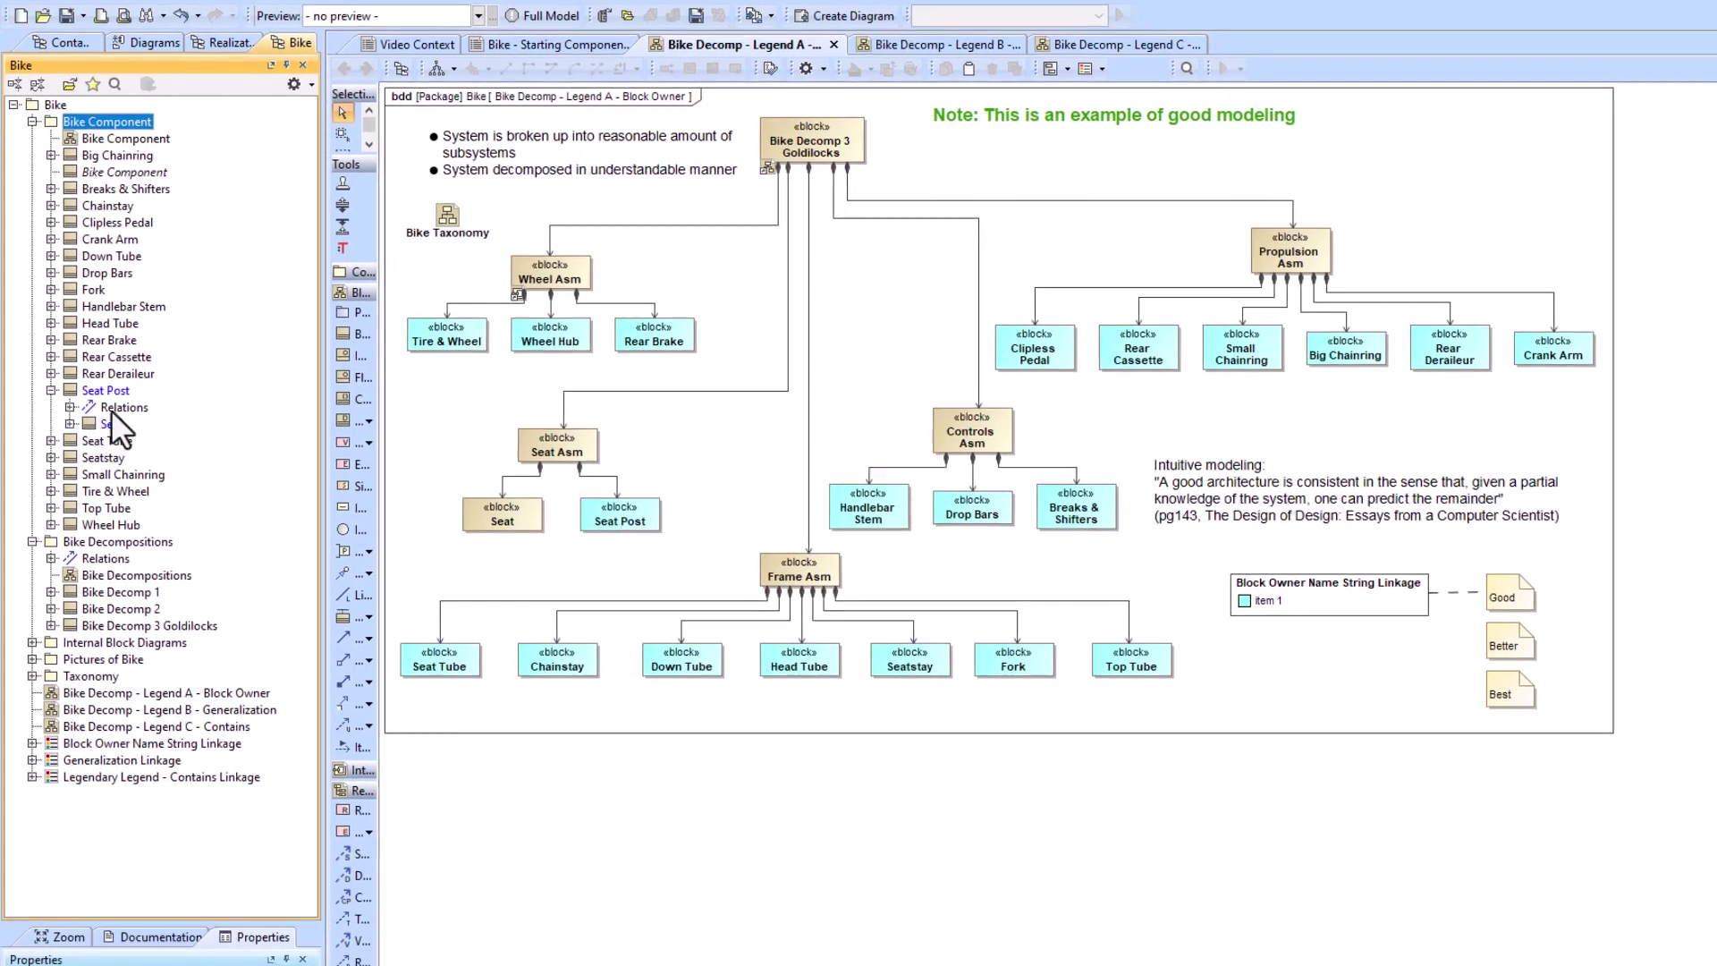
double_click(99, 478)
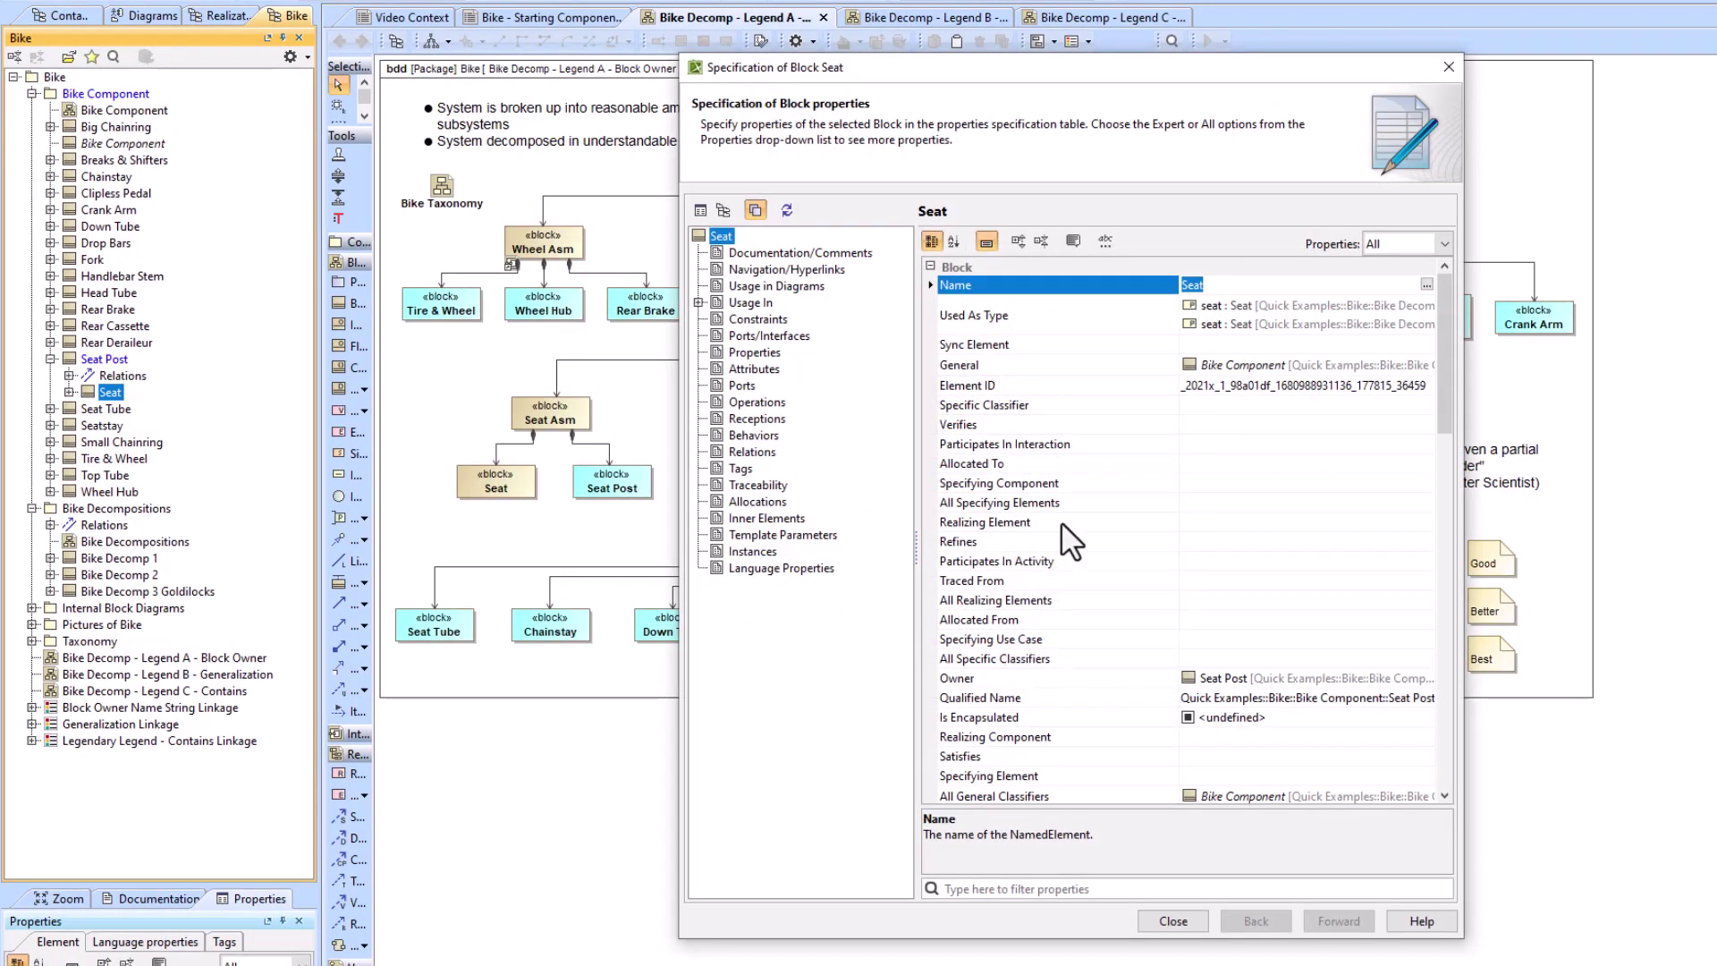
scroll(1039, 506, down, 3)
click(1048, 483)
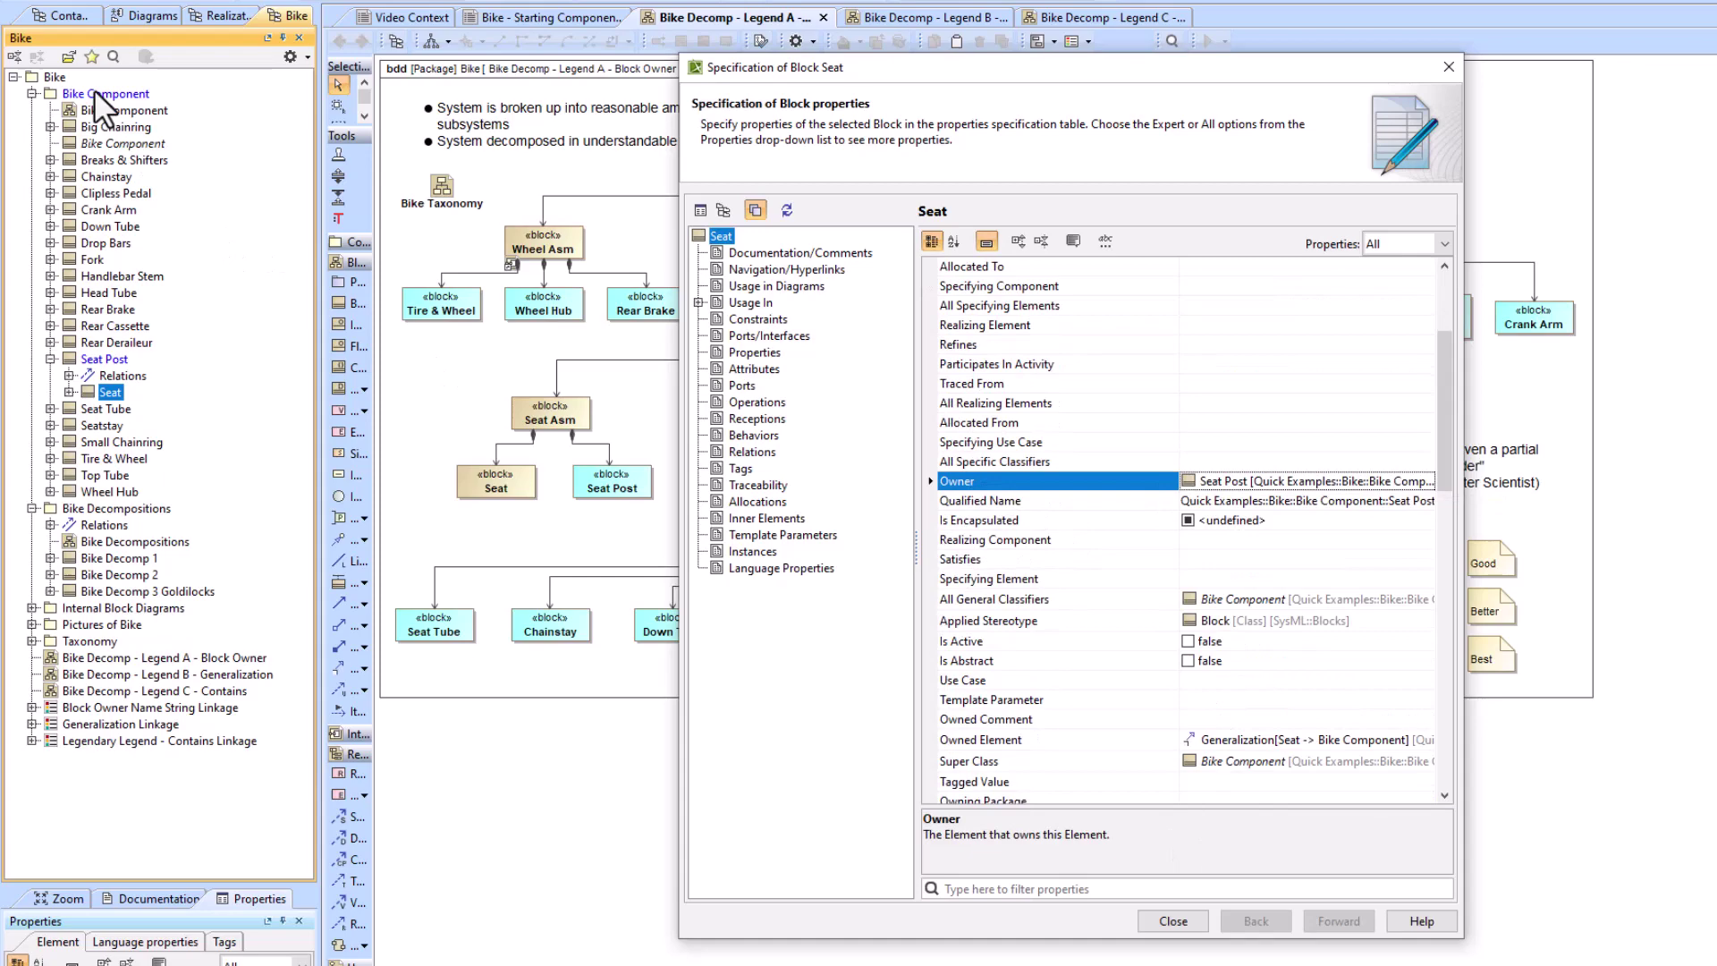
click(1171, 921)
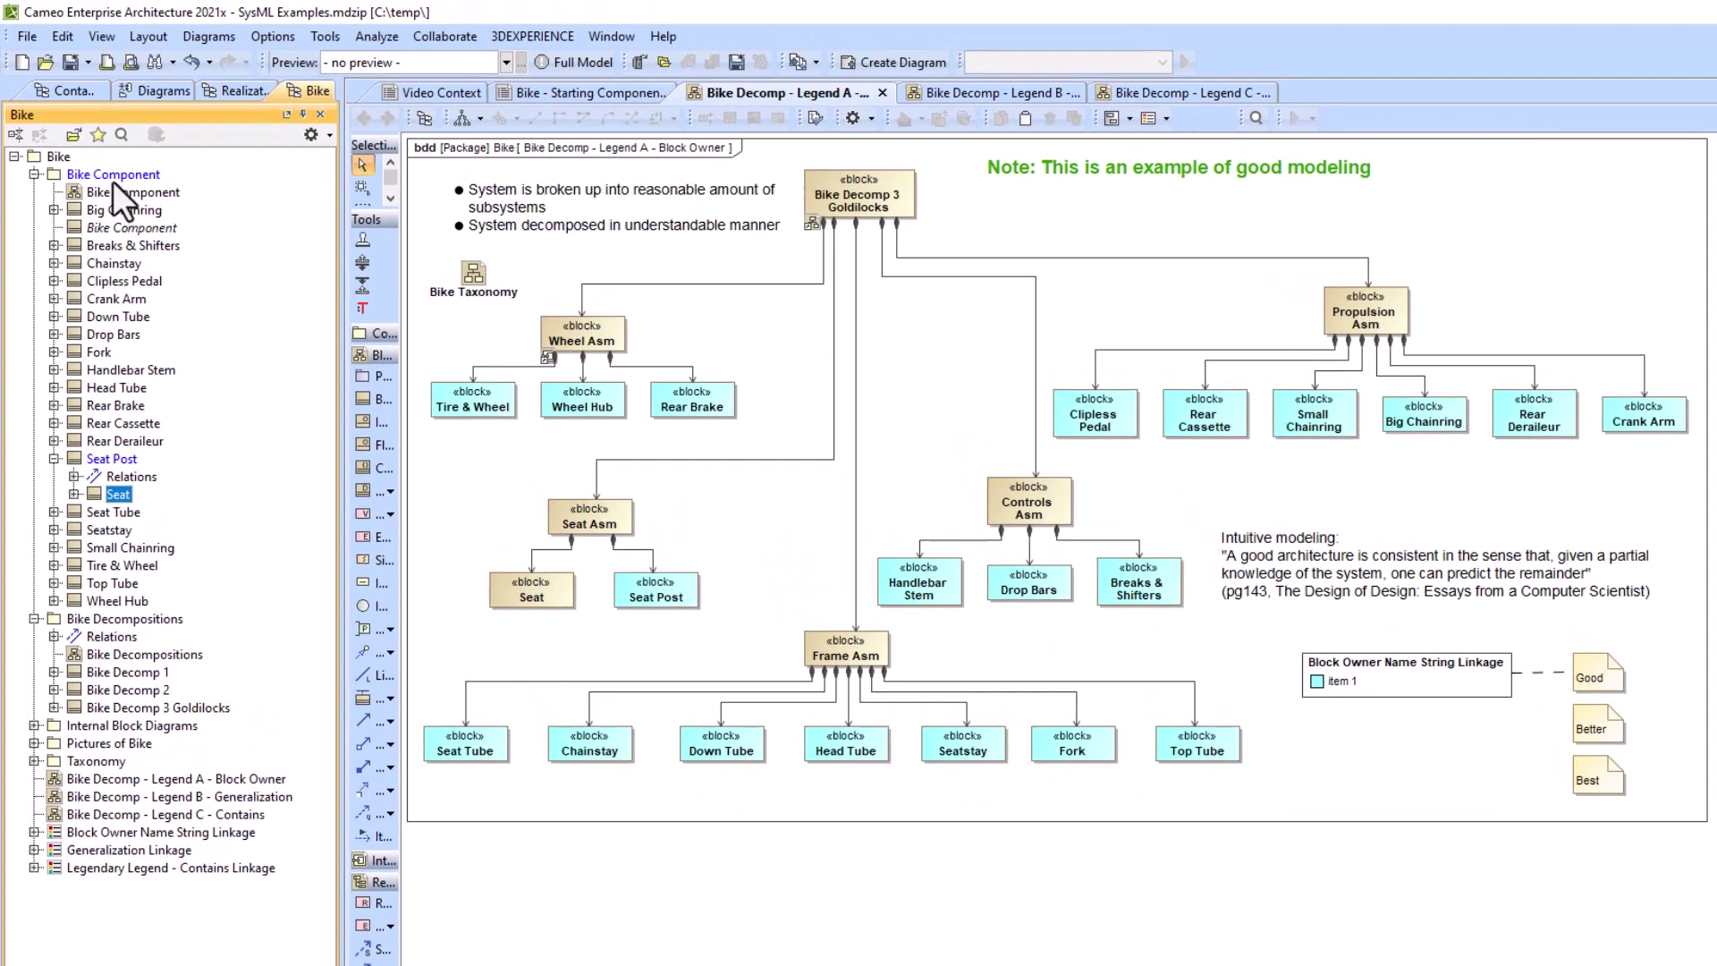
- Rename the Bike Component package to Bike ABC Component
click(105, 95)
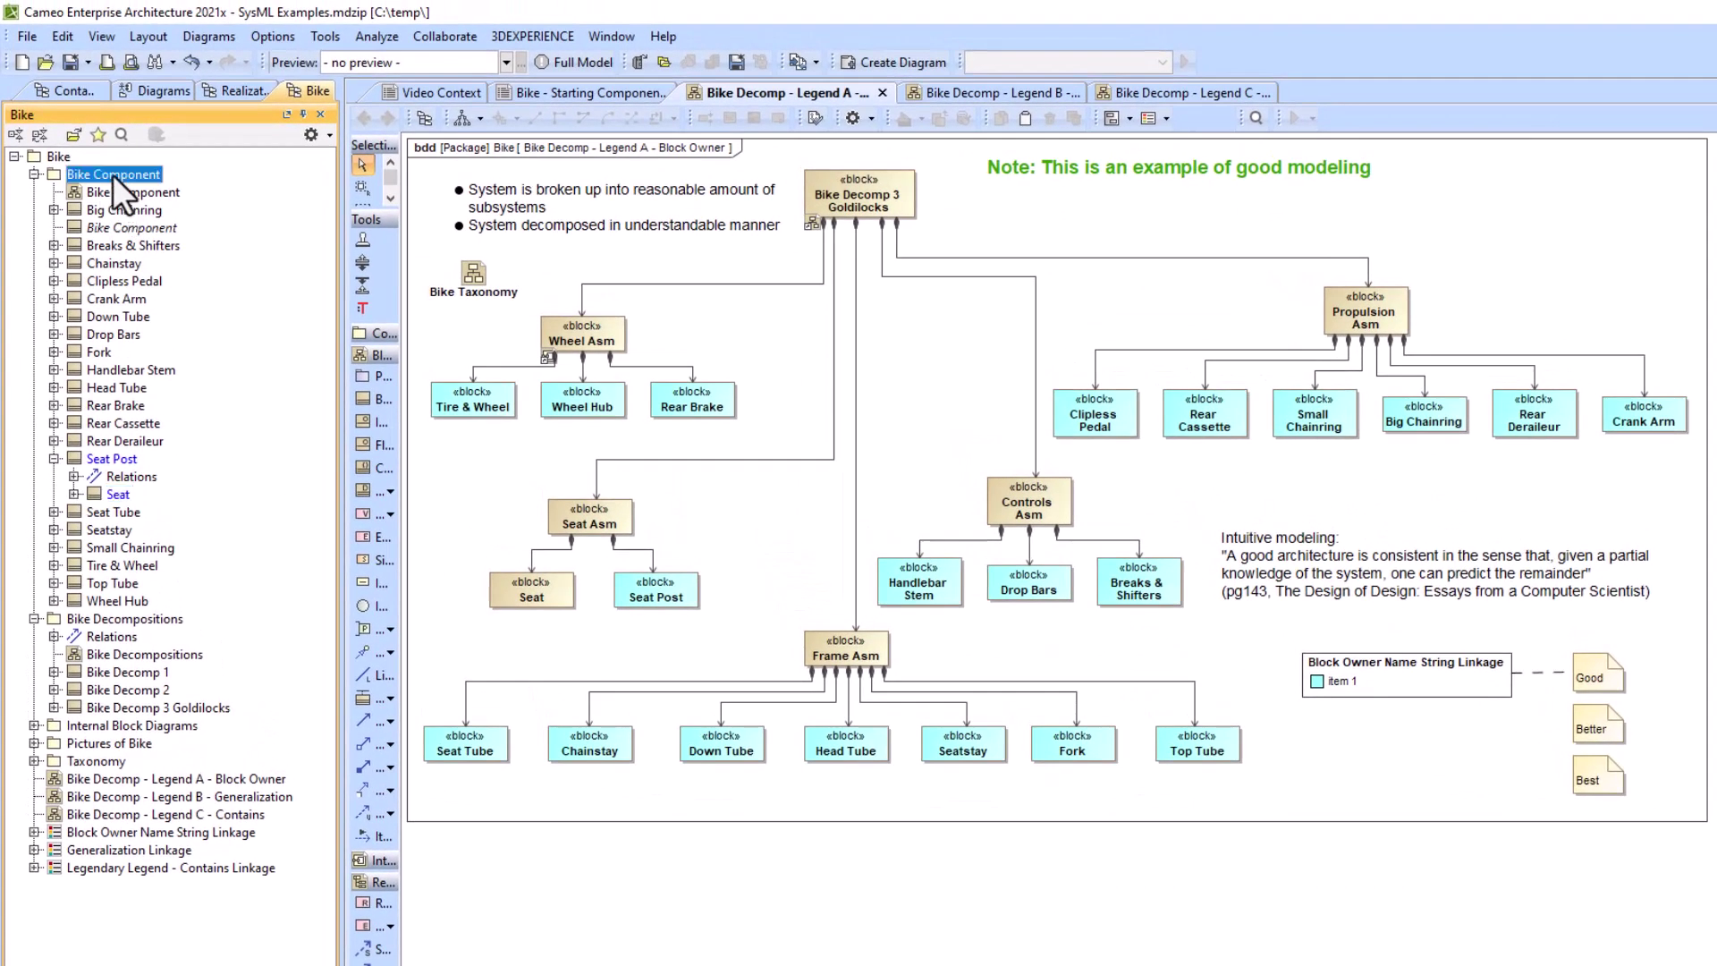
click(94, 175)
click(119, 174)
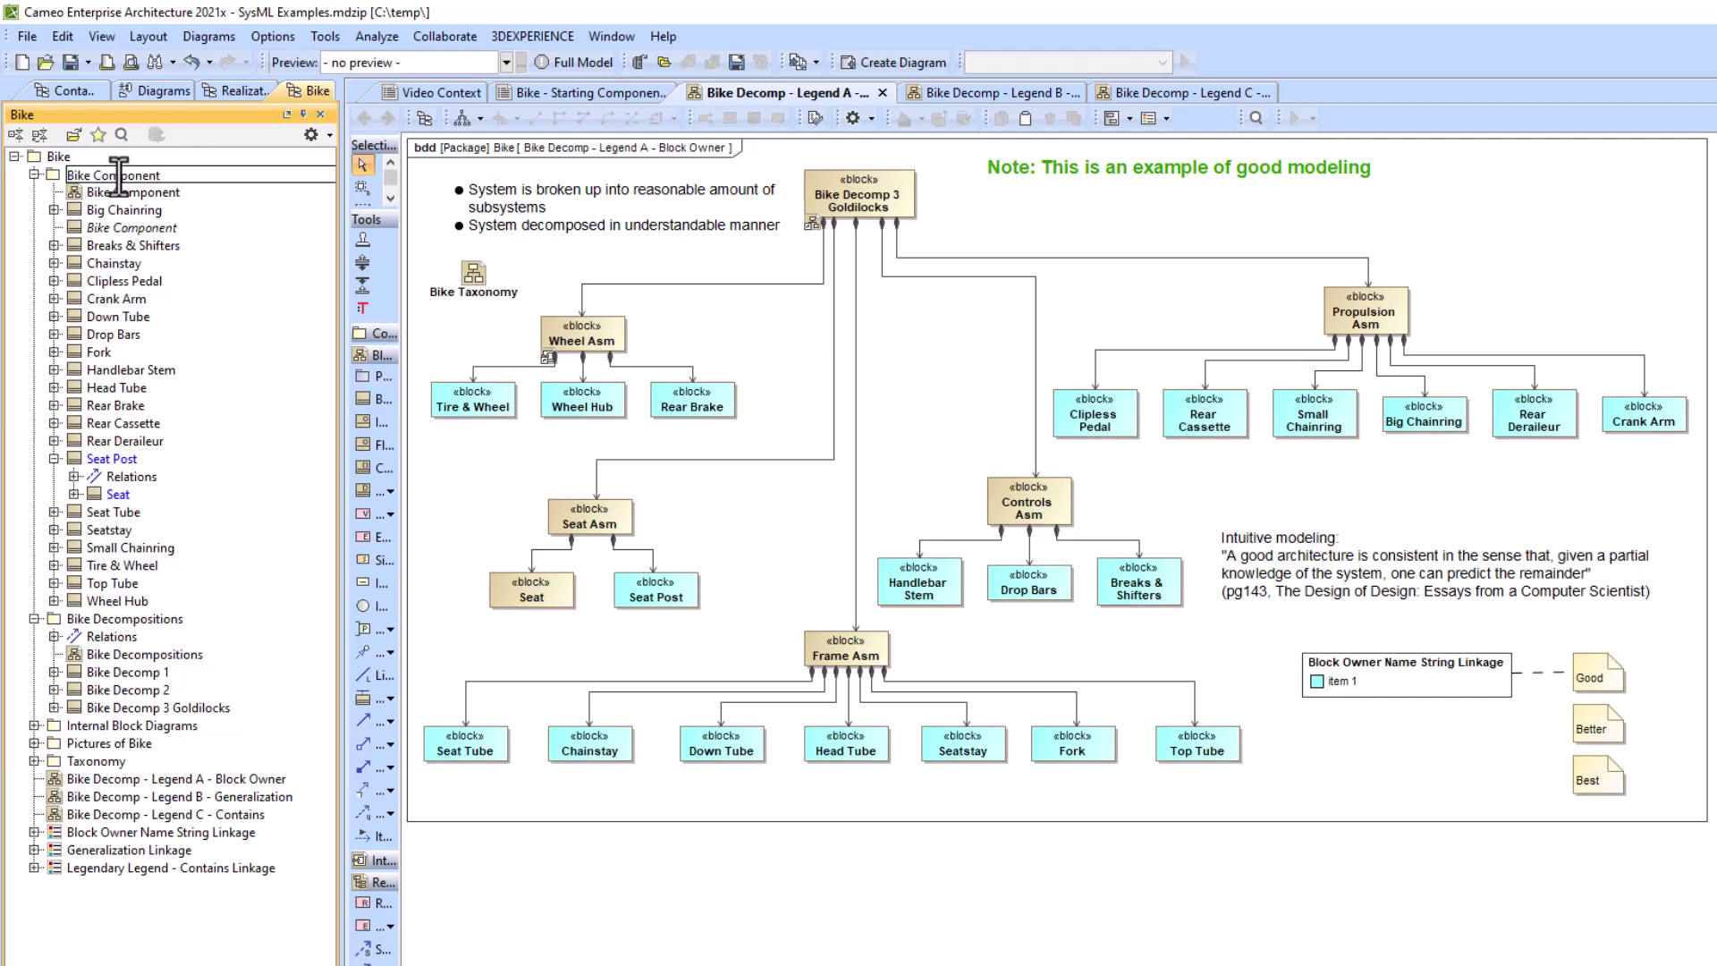
text(ABC)
click(163, 252)
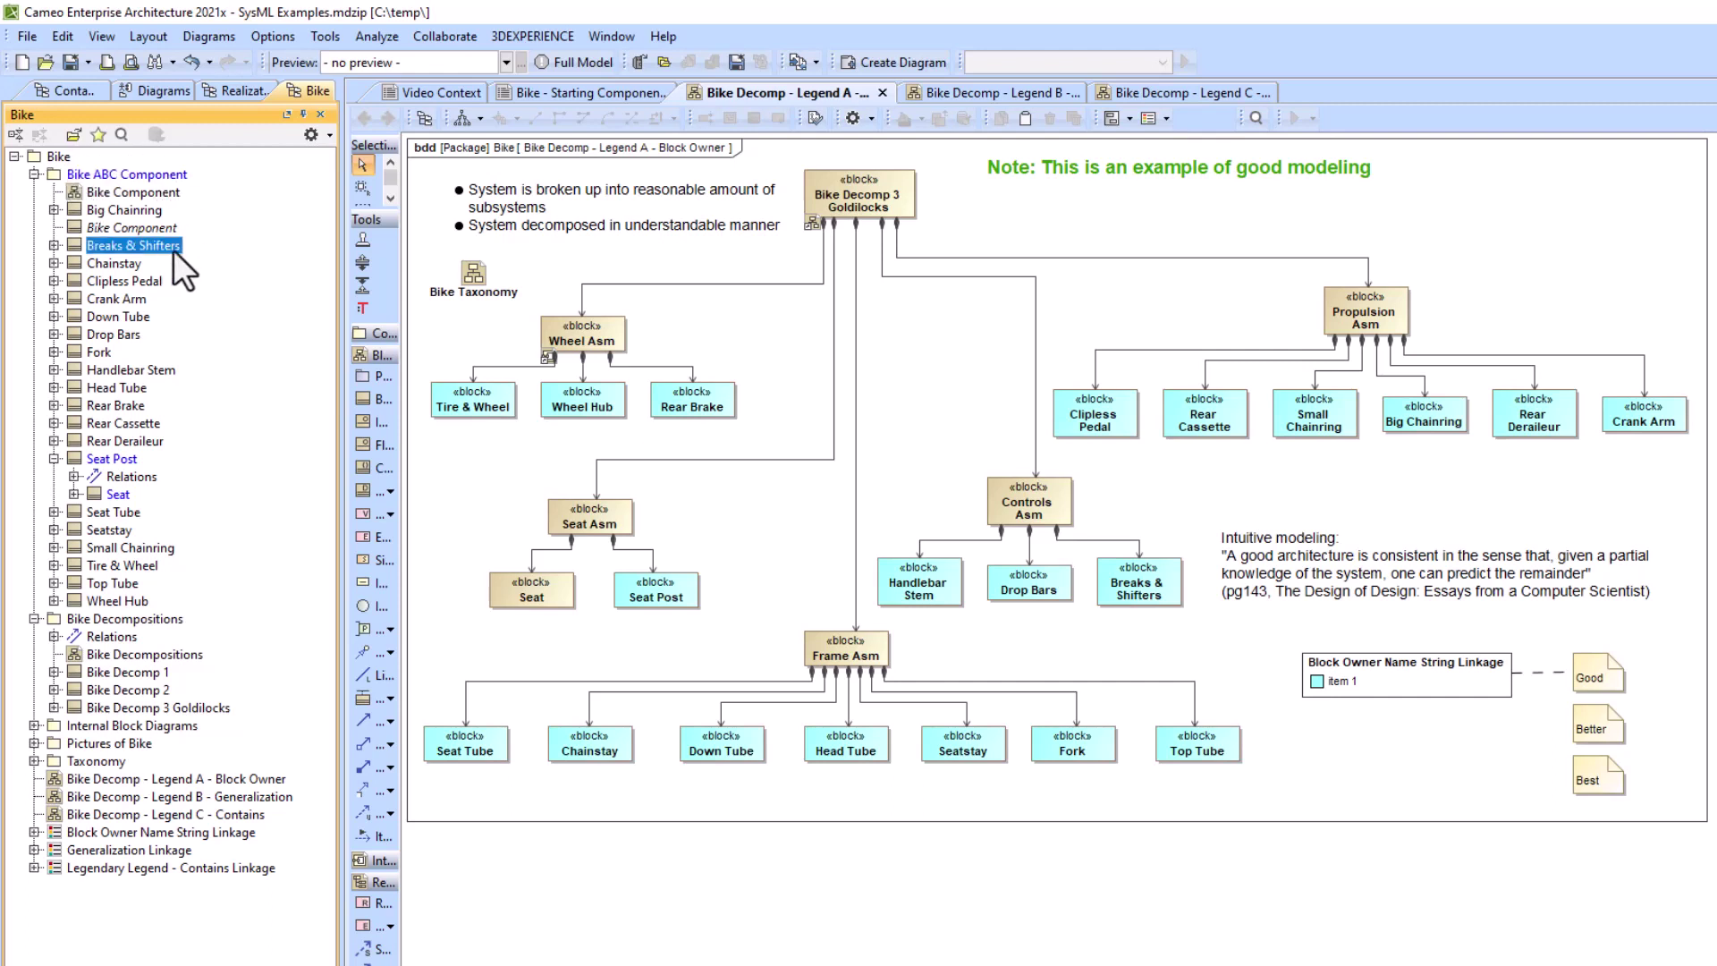
- Reopen the Legend A Block Owner diagram and check its Block Owner Name String Linkage legend
click(881, 93)
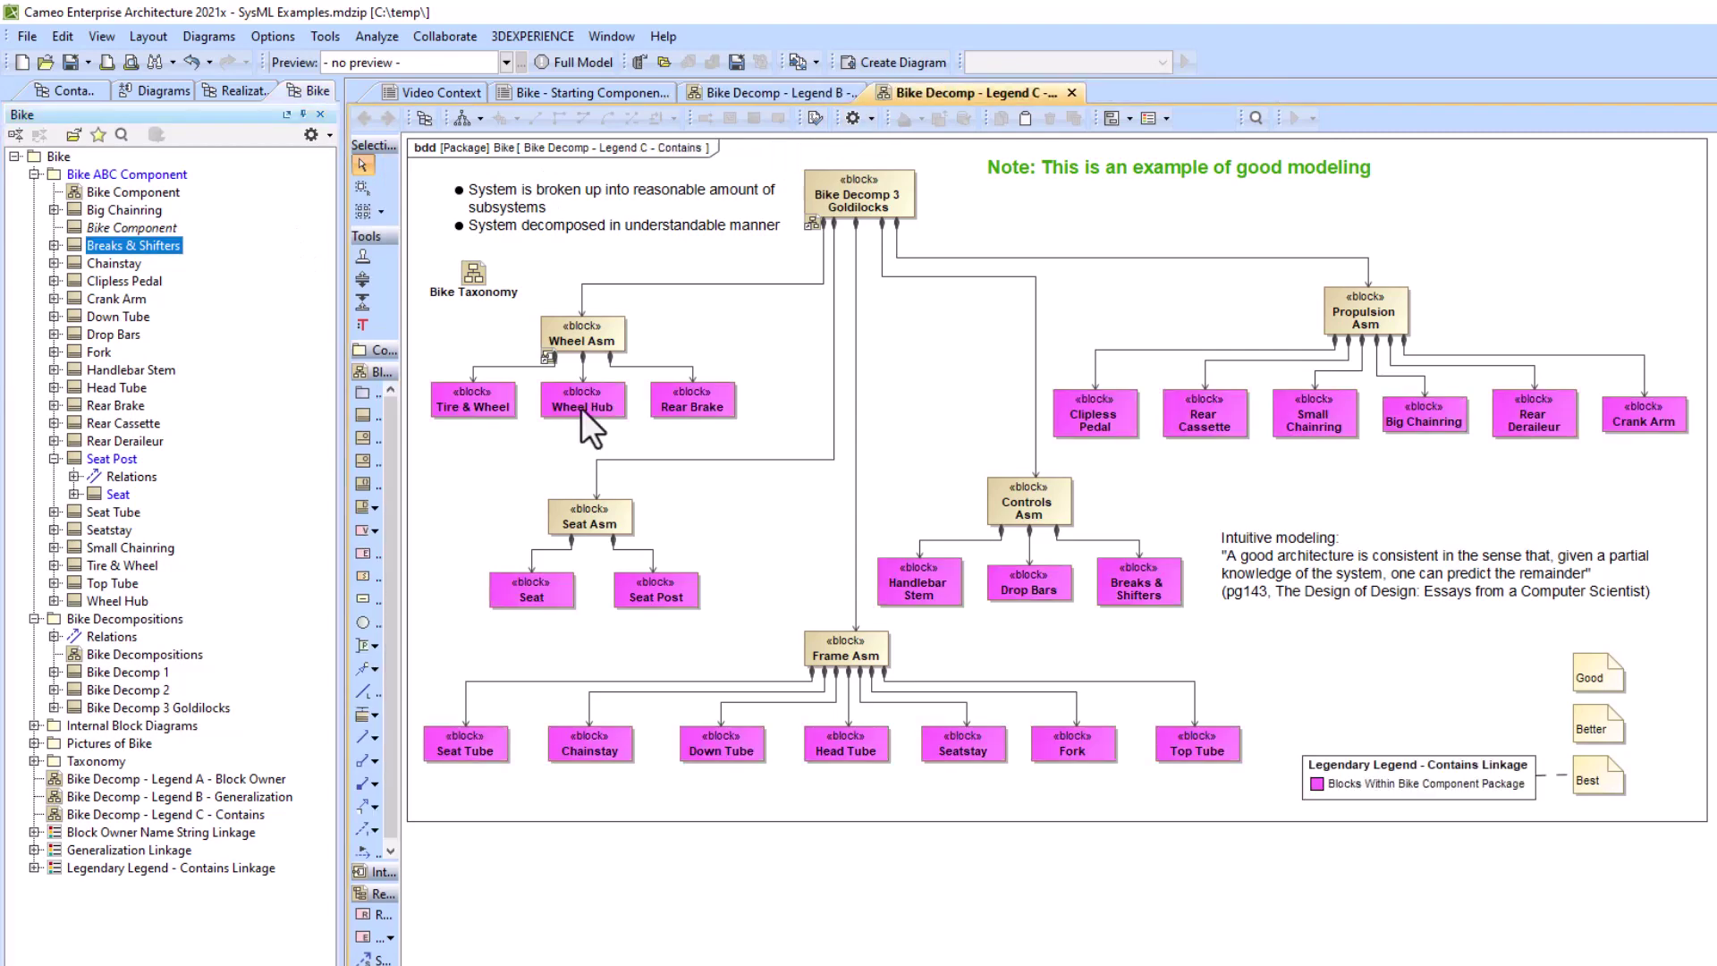
click(121, 778)
double_click(120, 778)
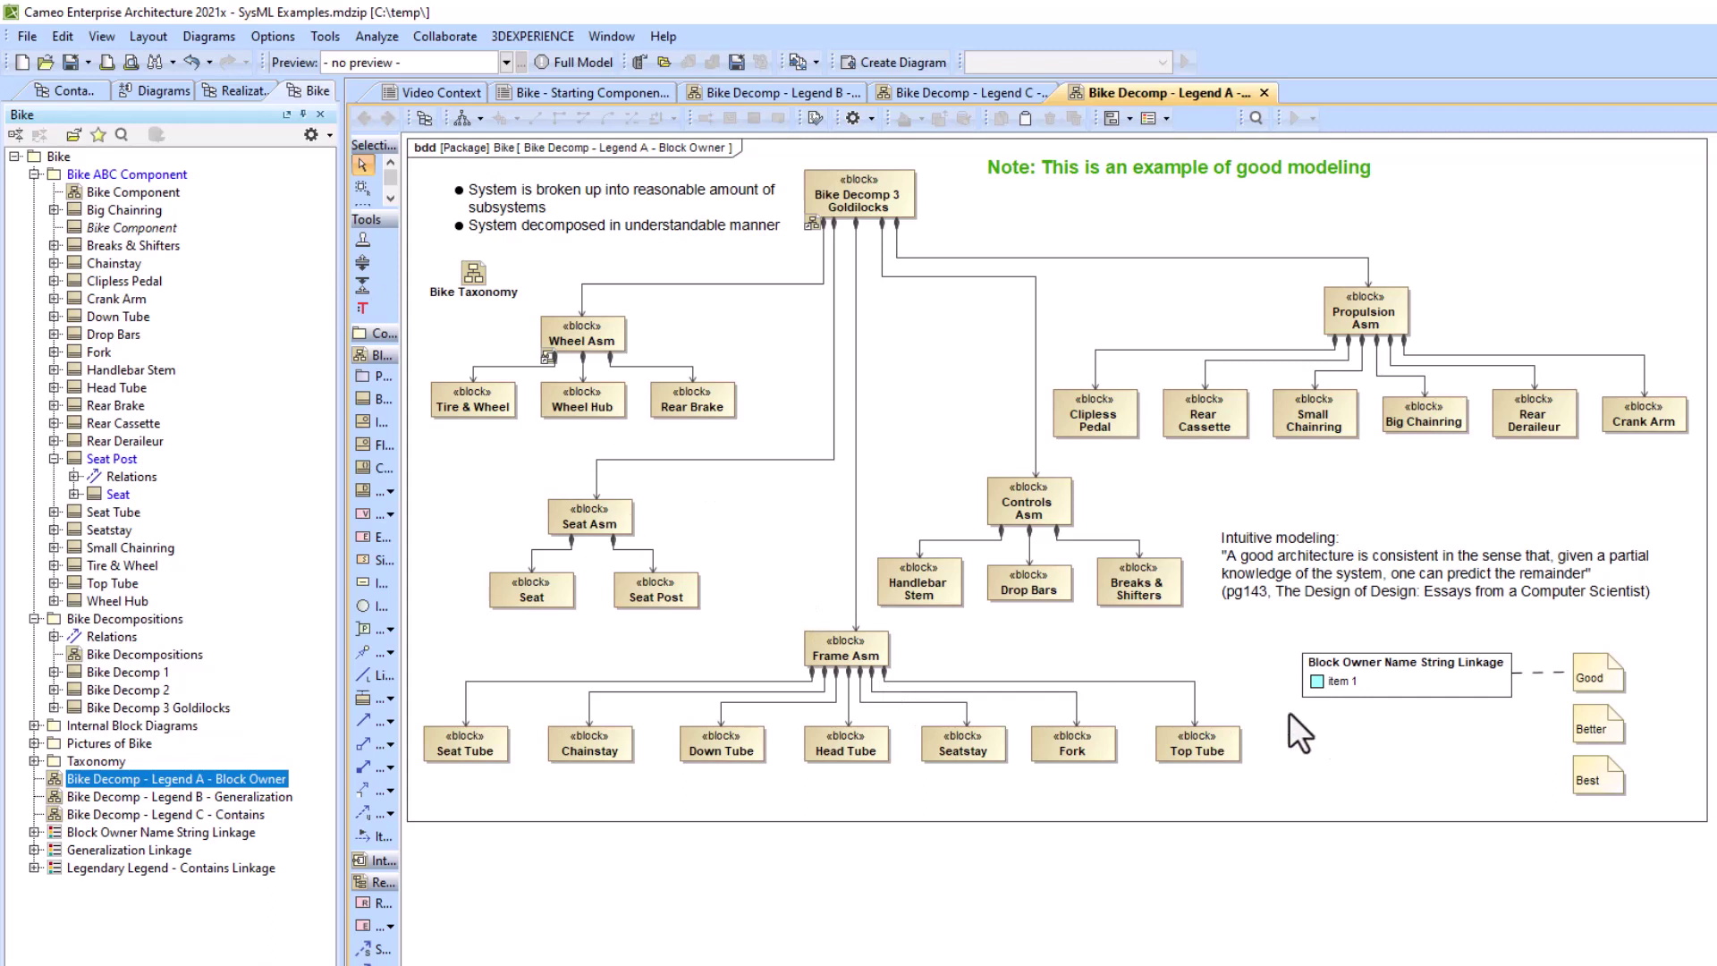
click(1339, 693)
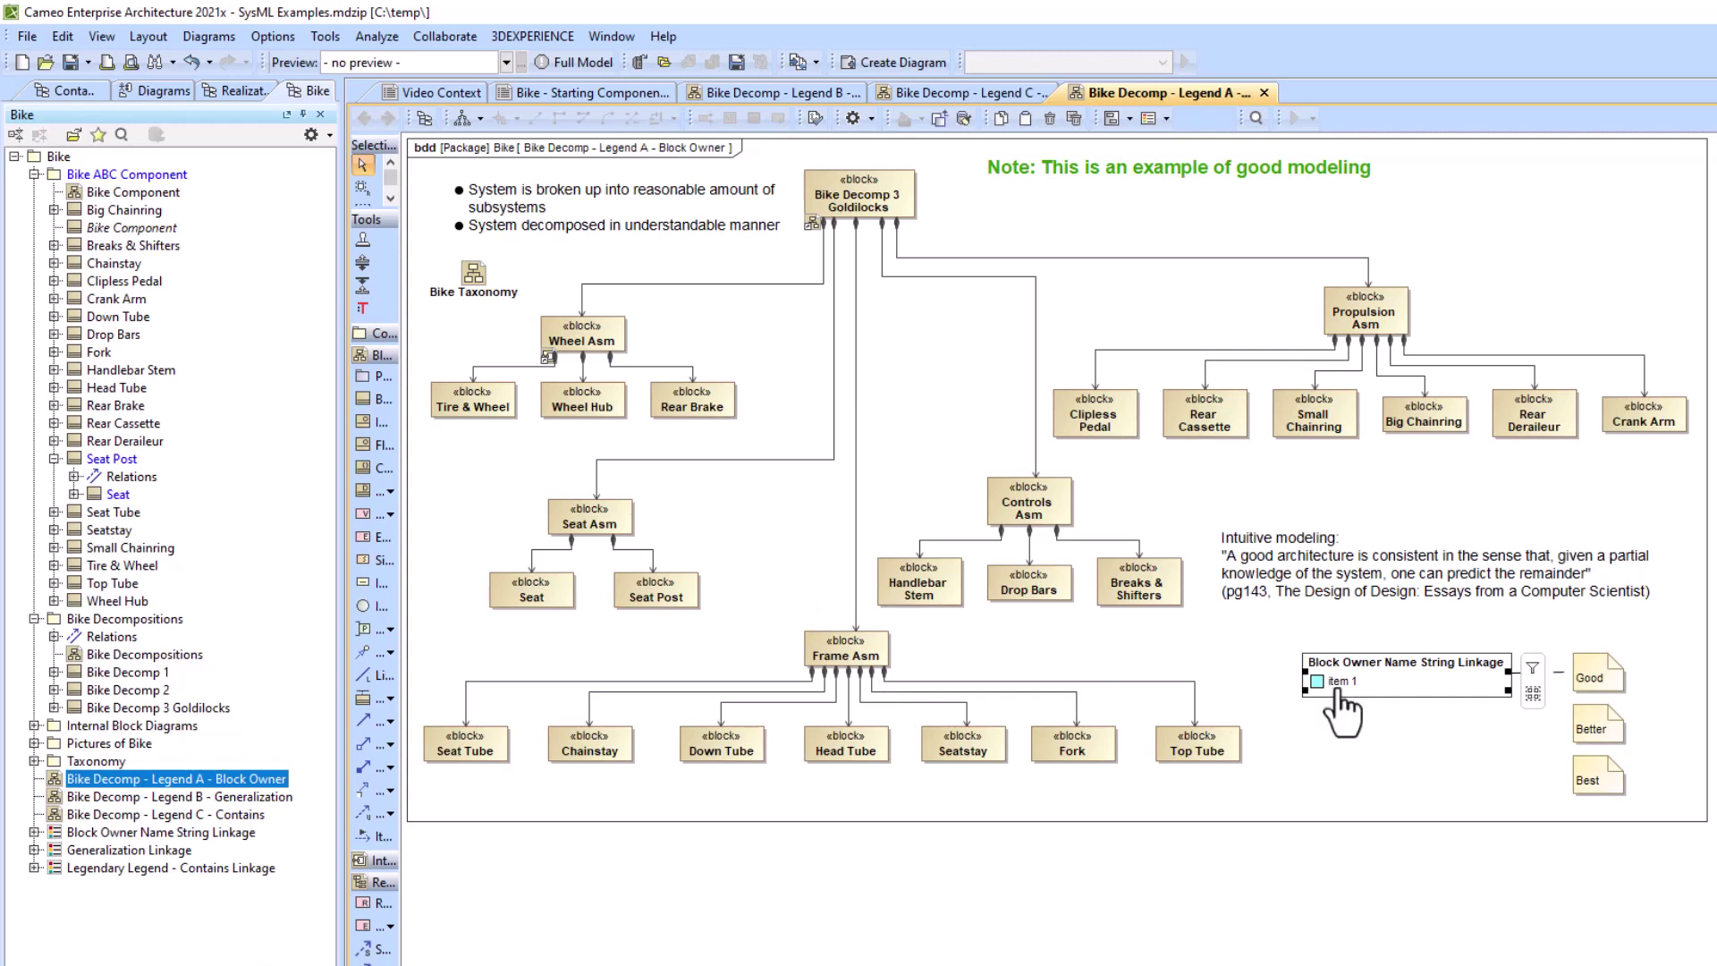
- Rename the package back to Bike Component and collapse Seat Post
click(111, 174)
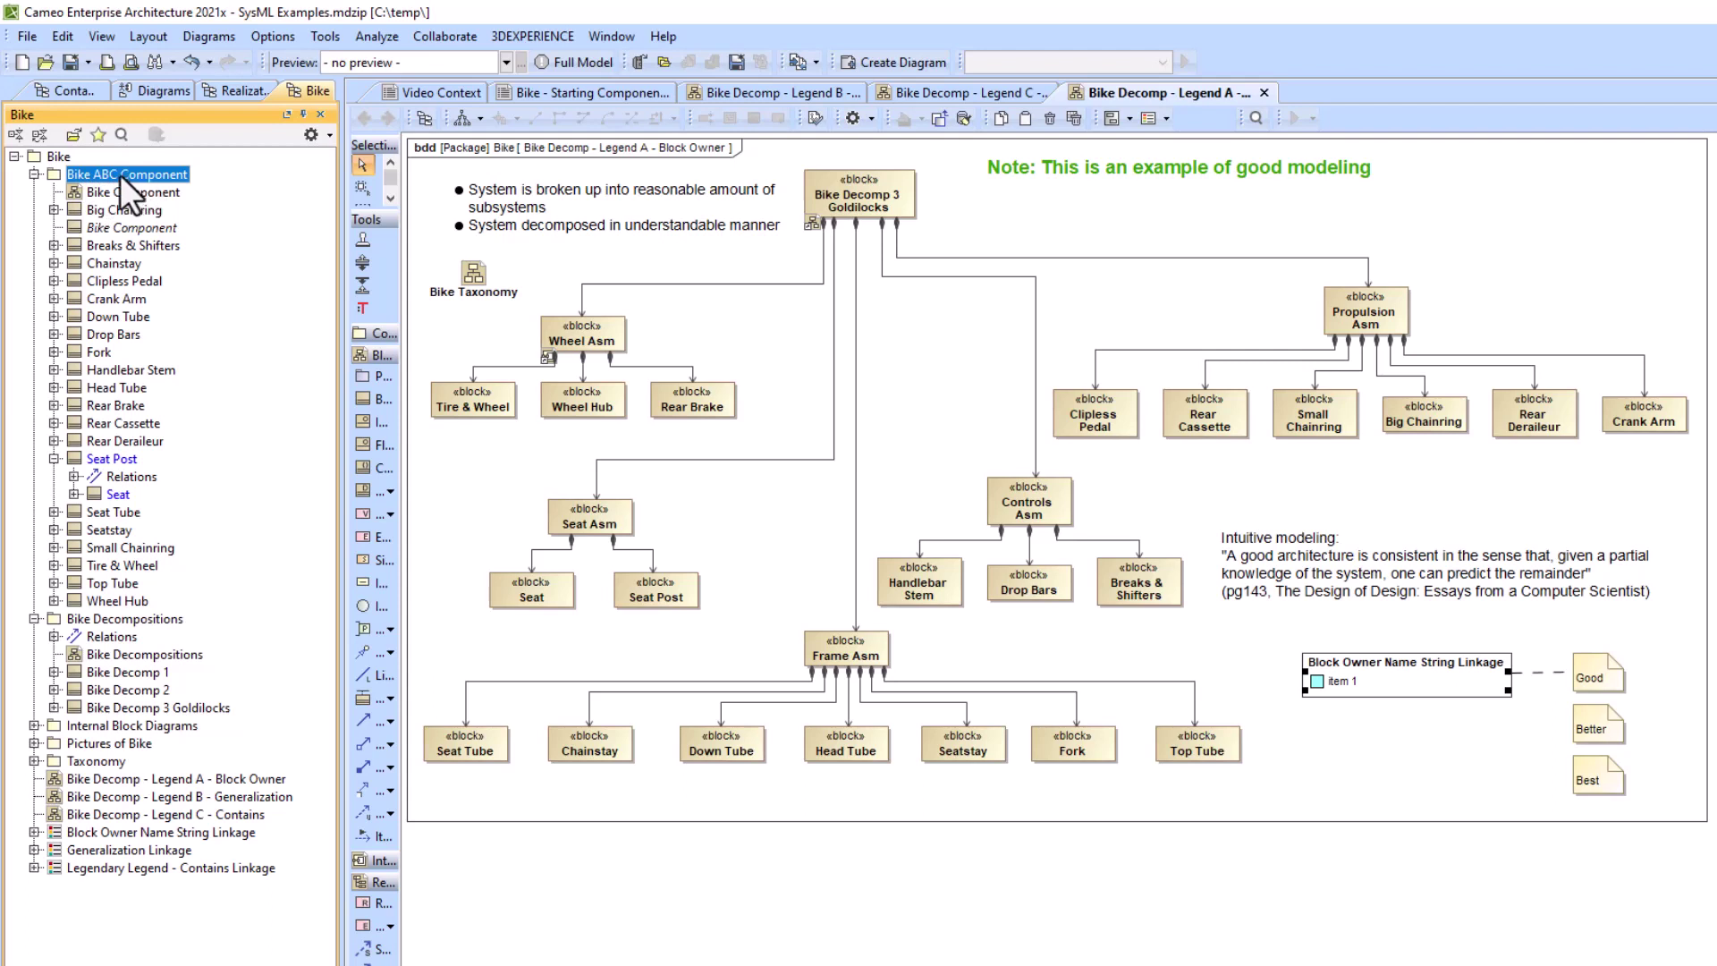
click(116, 172)
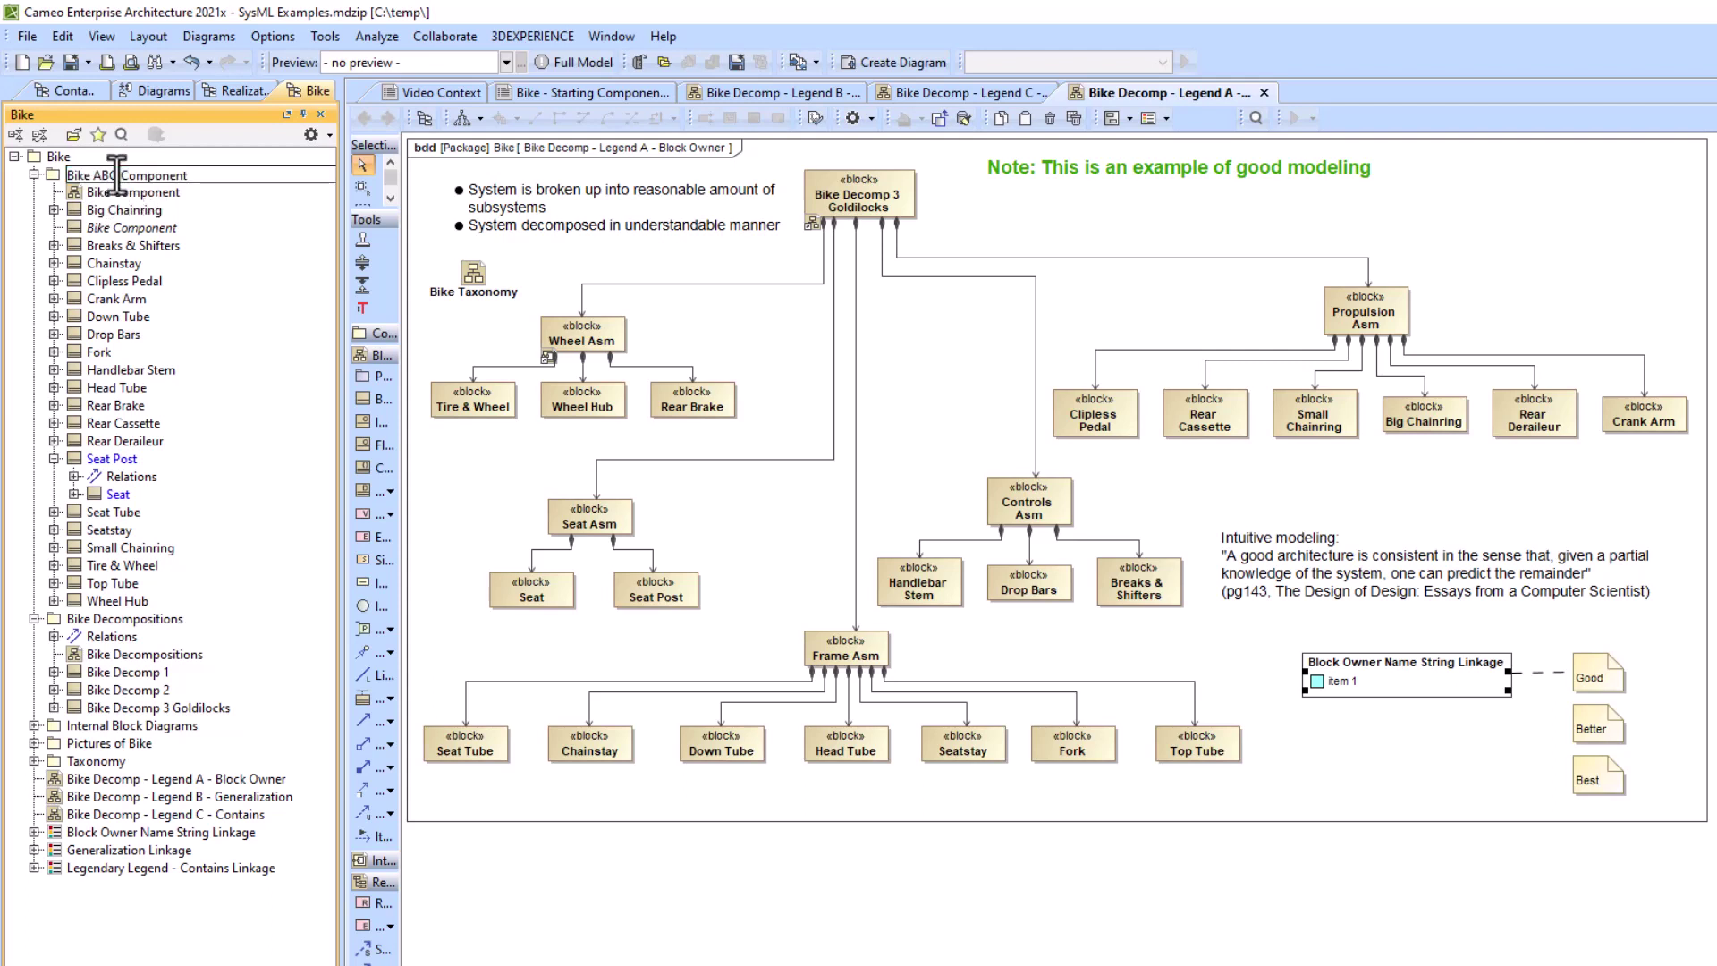
key(BackSpace)
key(BackSpace)
key(BackSpace)
key(BackSpace)
key(Return)
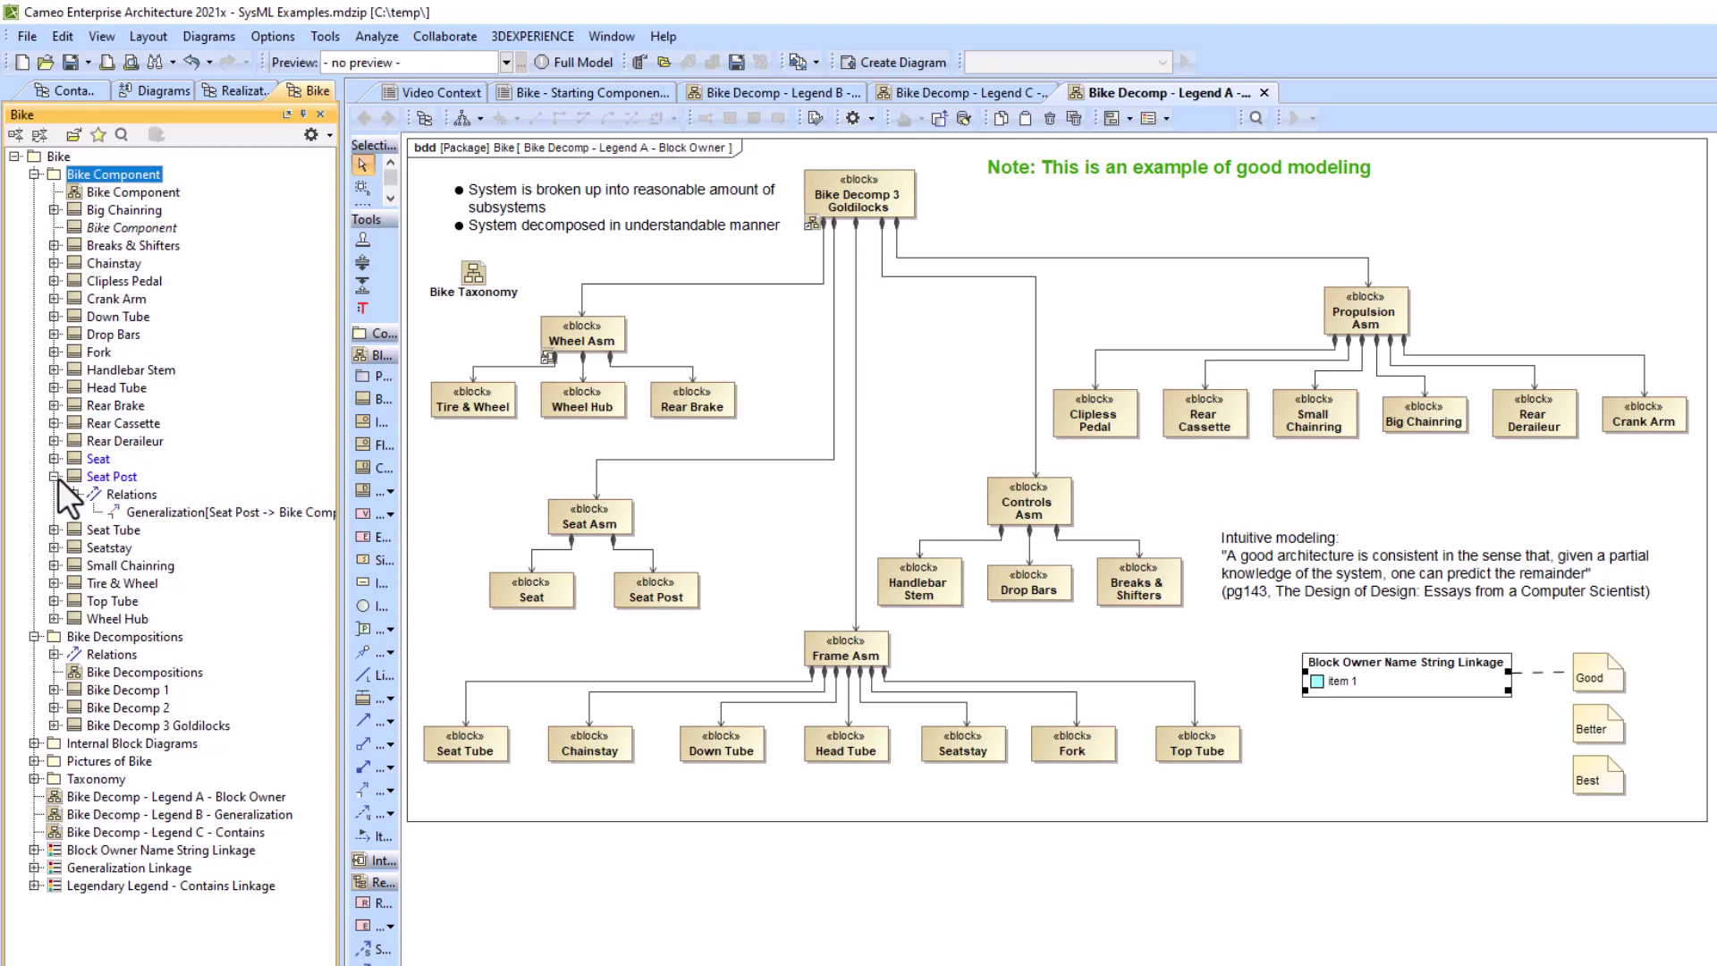
click(55, 477)
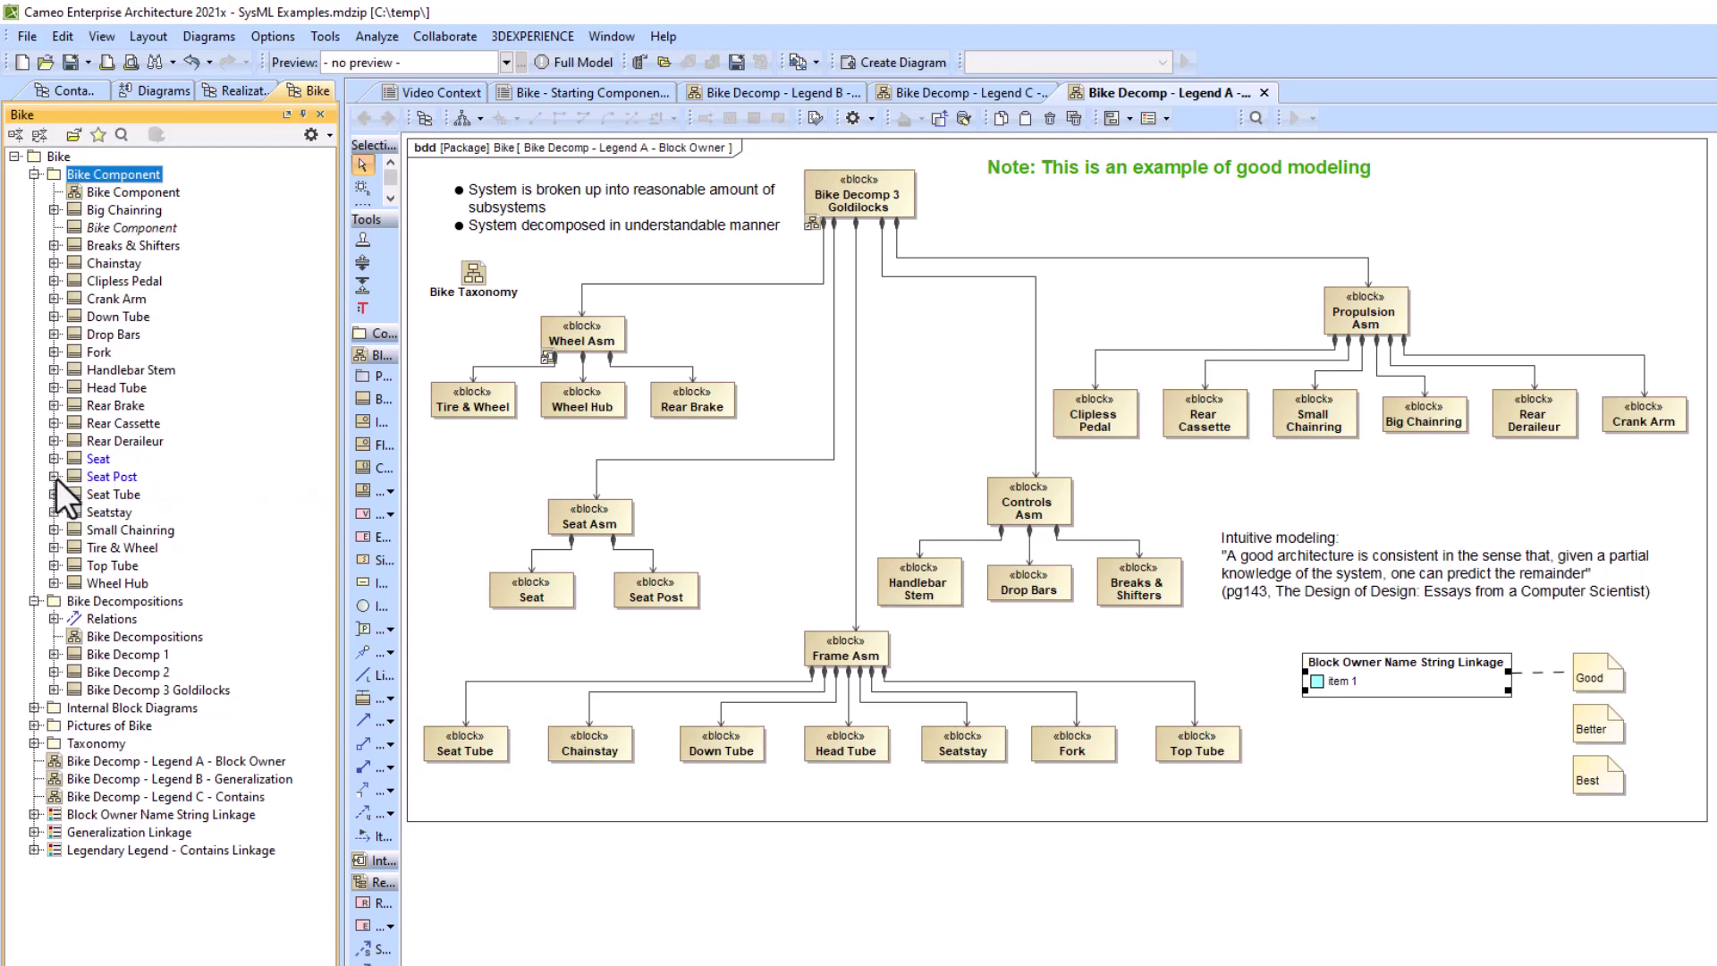
- Reopen Legend A and open the Bike Component generalization diagram from its shortcut
click(1262, 92)
double_click(149, 762)
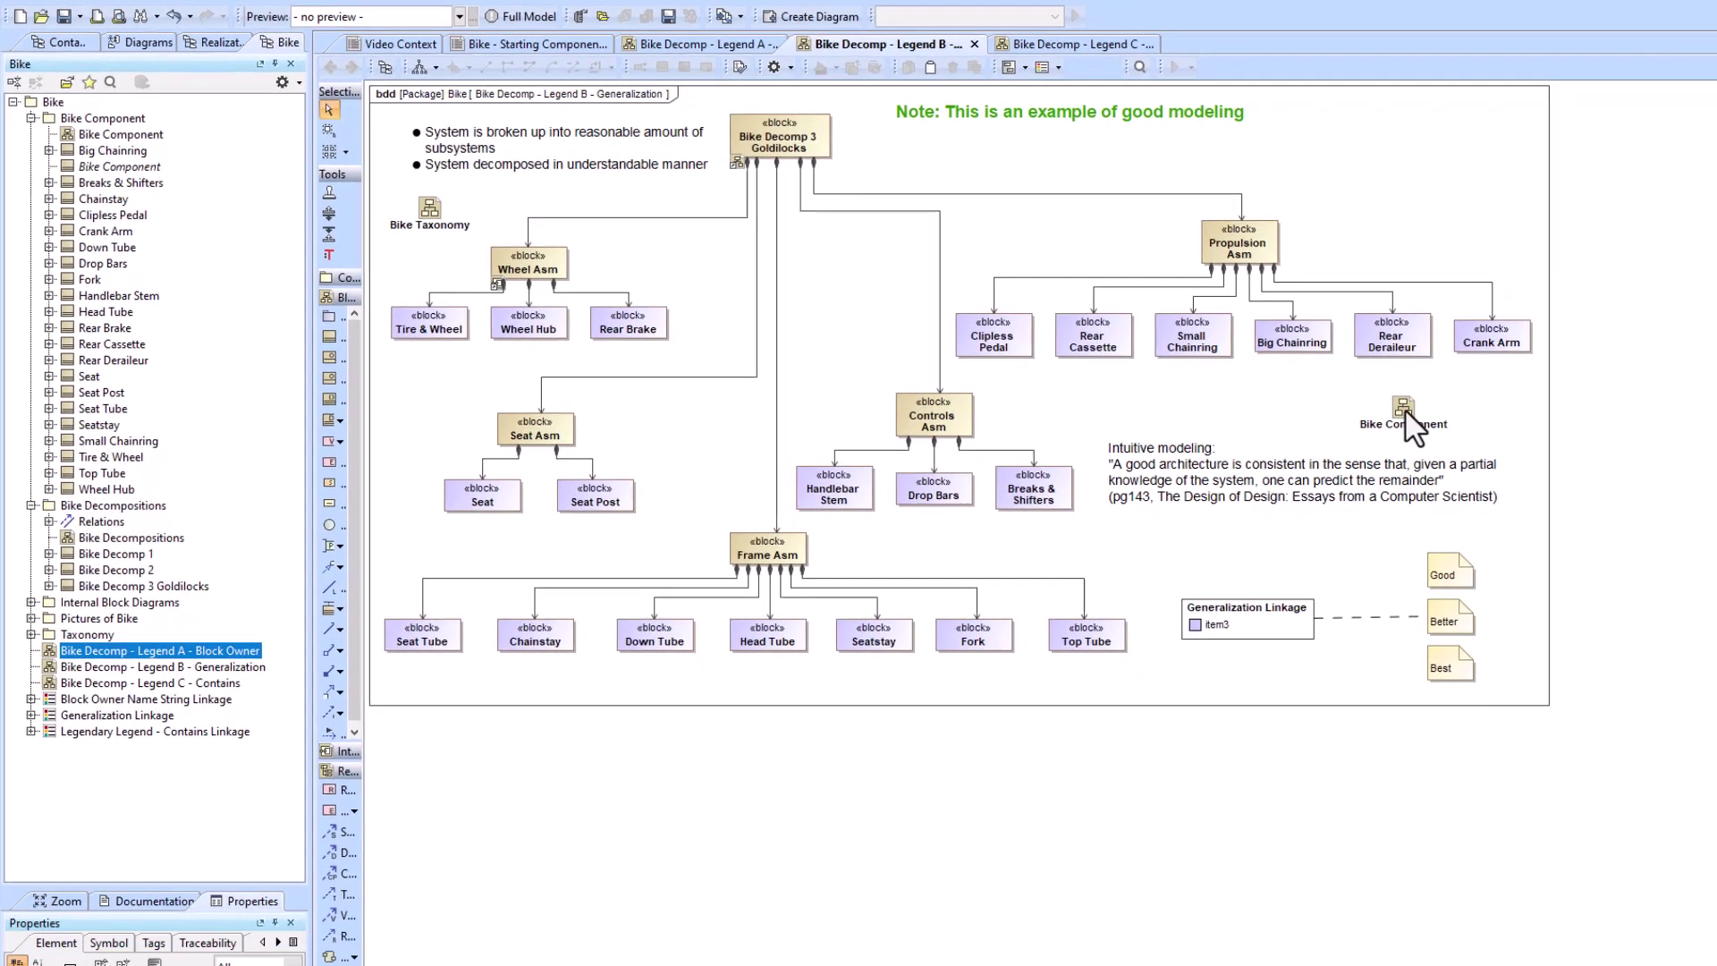
double_click(1370, 382)
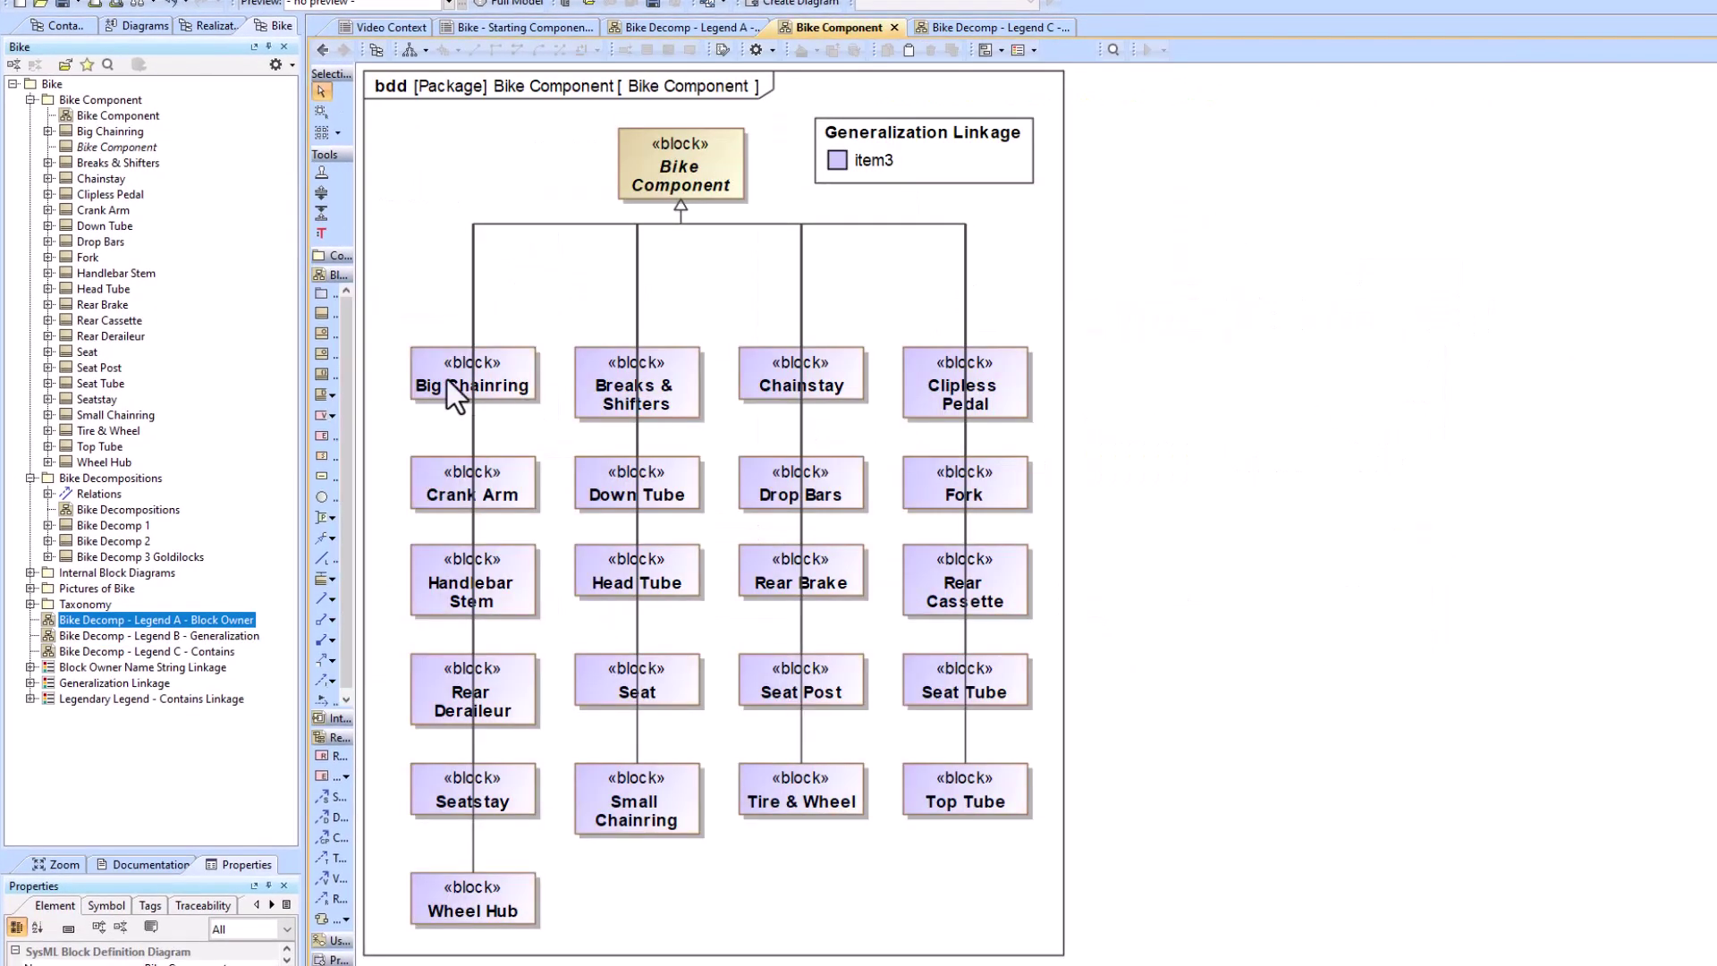
- Inspect the Chainstay generalization and Bike Component block, then return to Legend B
click(801, 306)
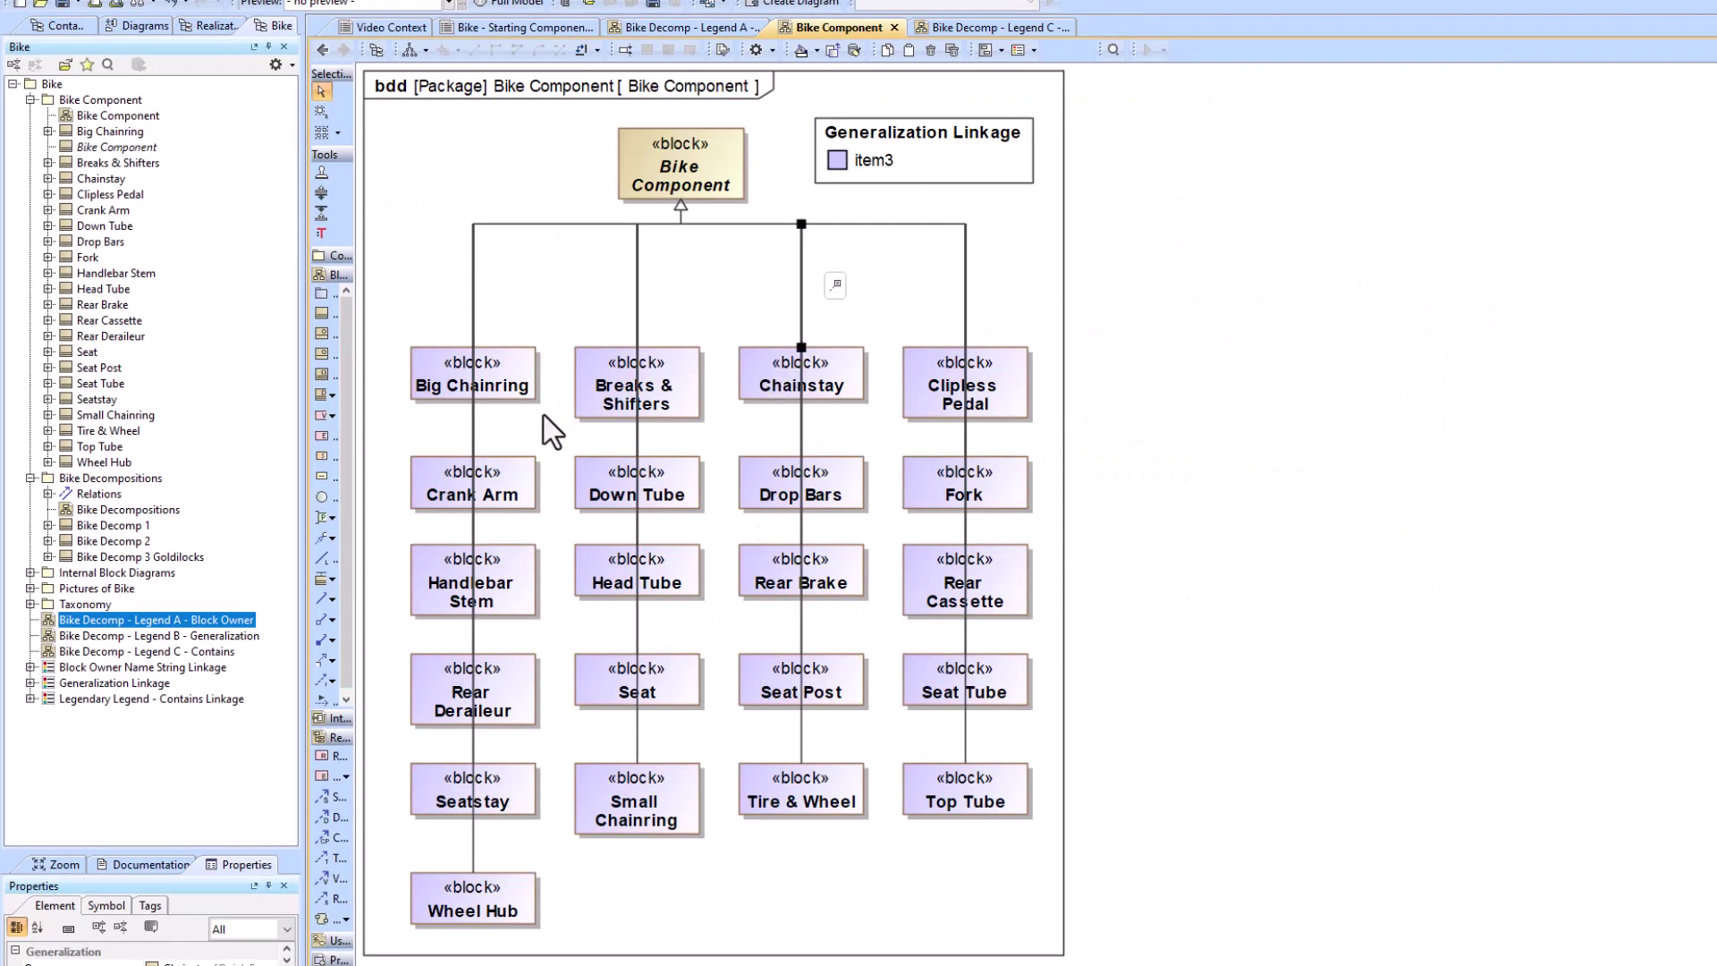
click(706, 176)
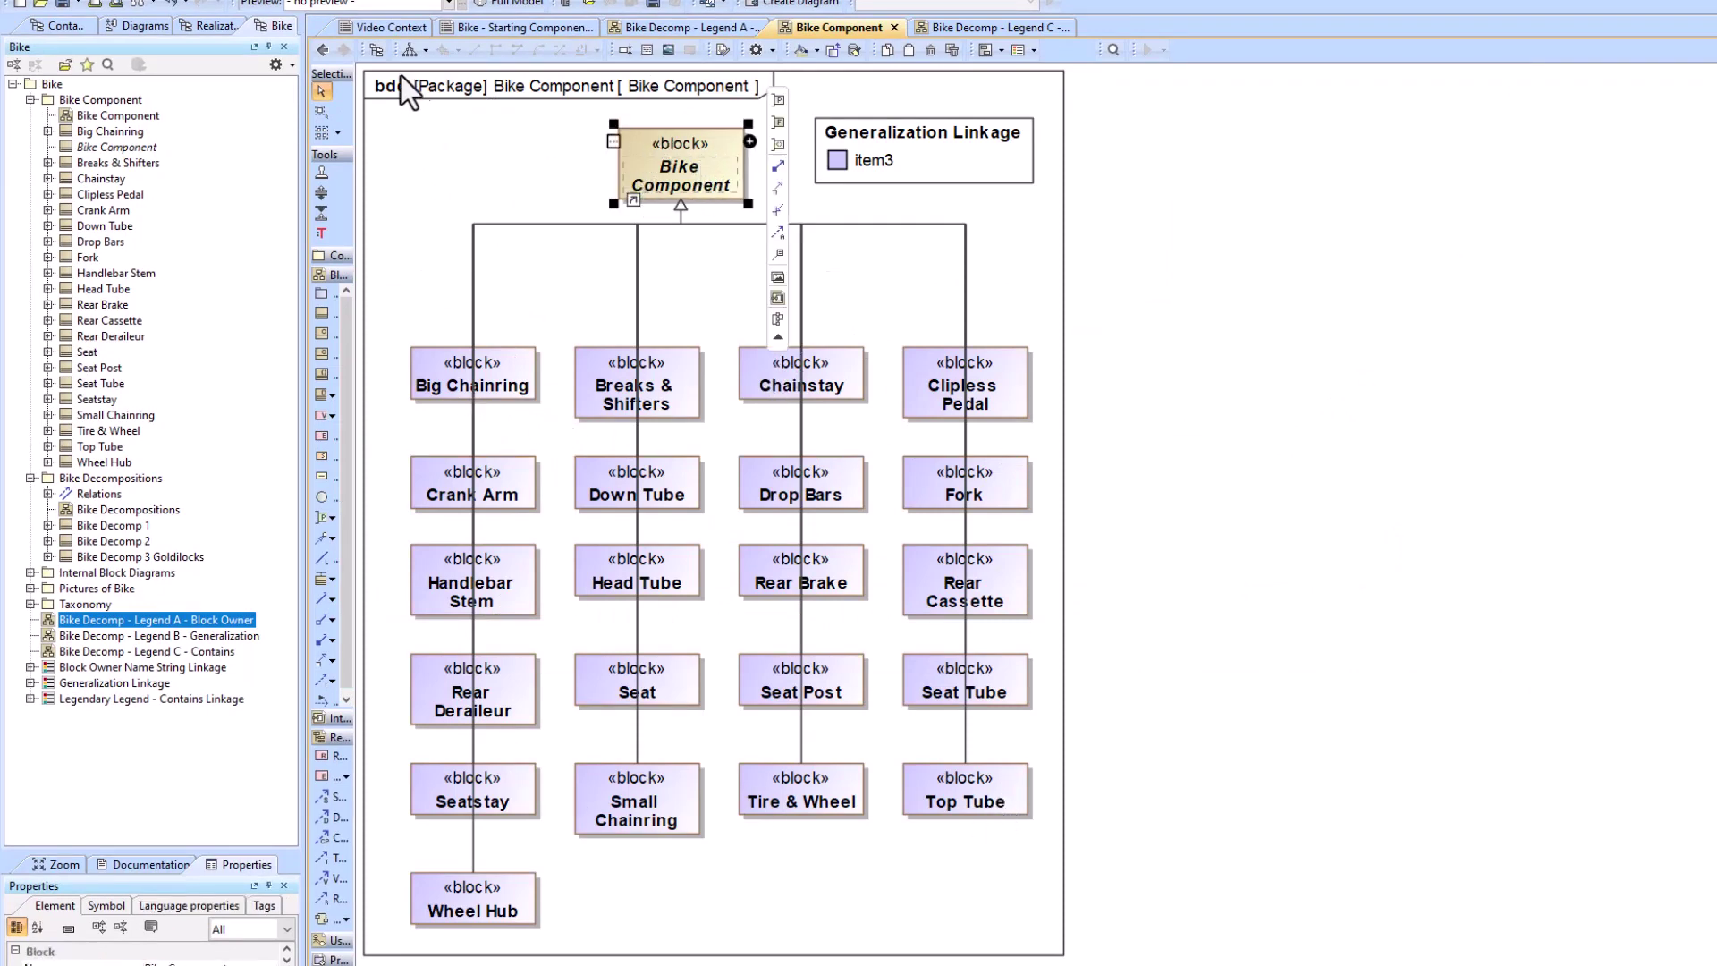
click(323, 49)
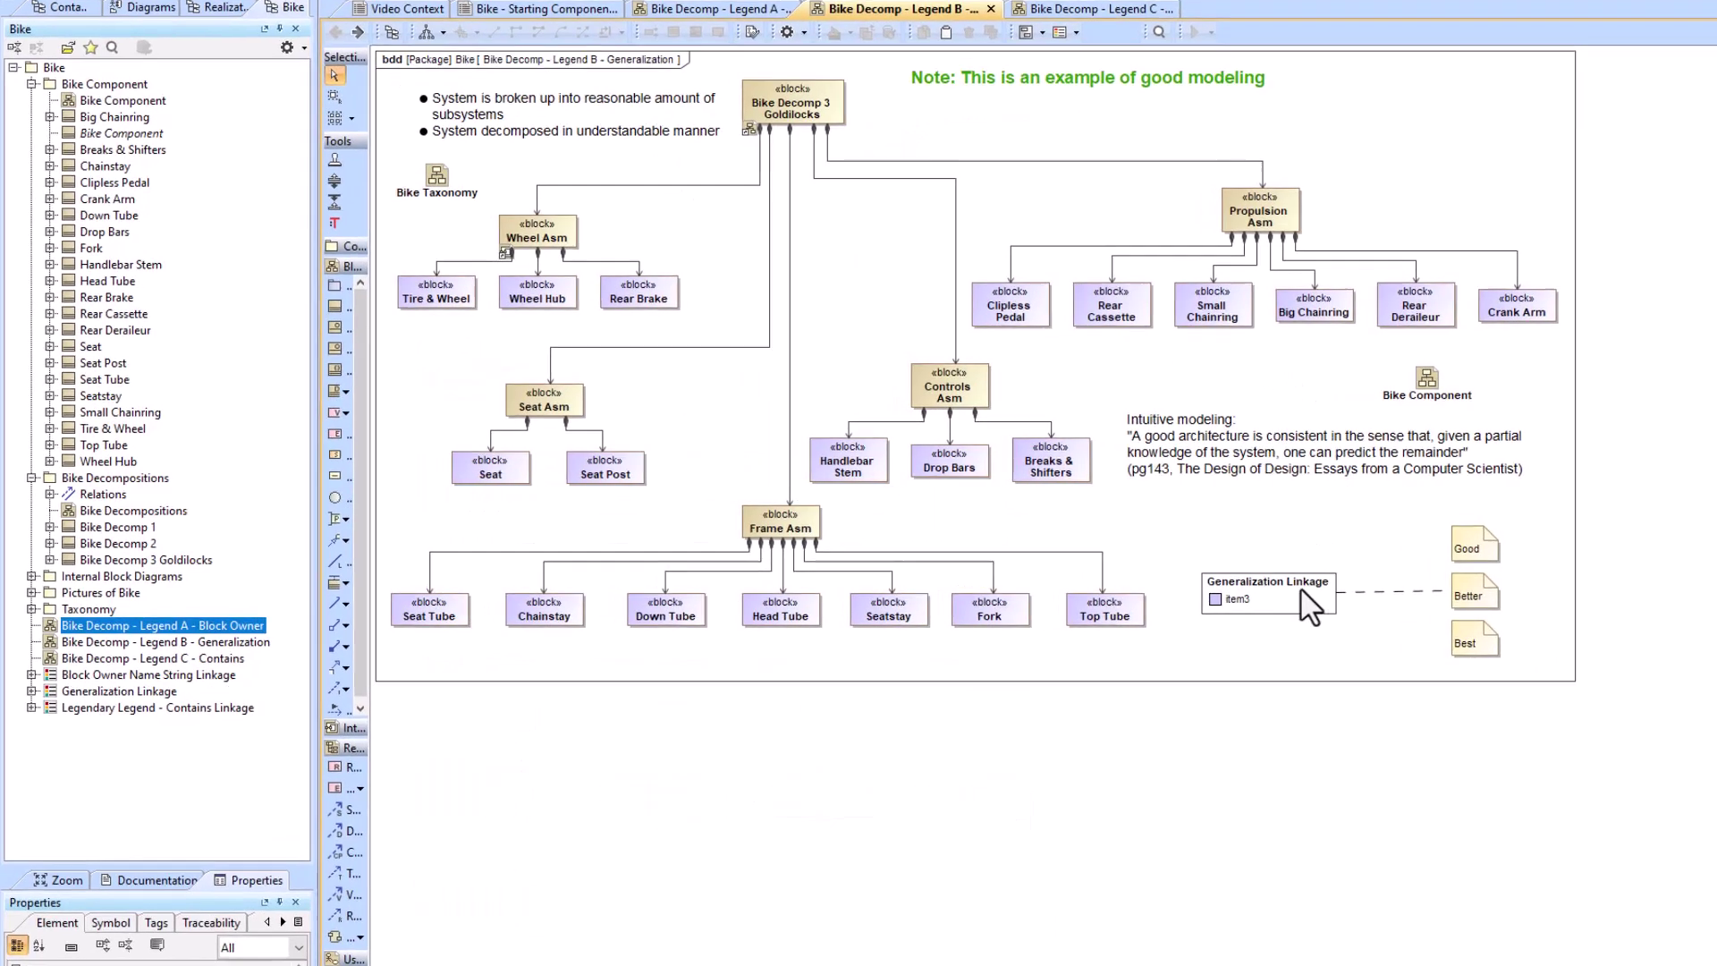
click(542, 471)
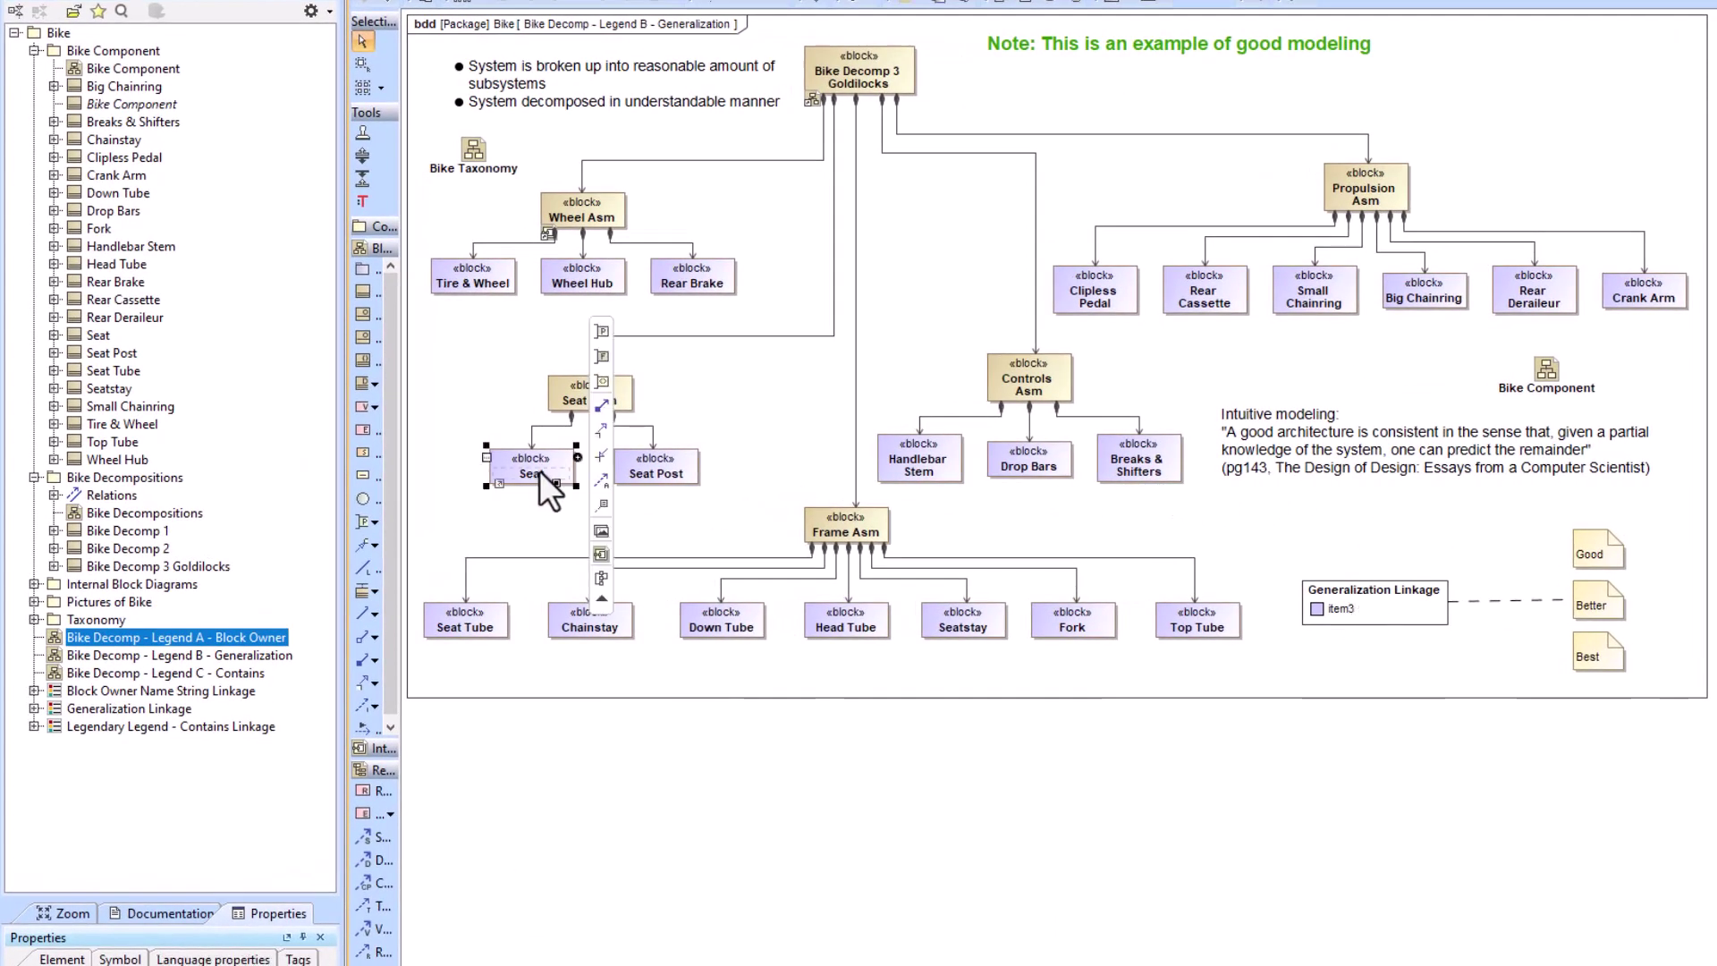
- Open Seat's specification and check General, All General Classifiers and Super Class (Bike Component)
double_click(539, 470)
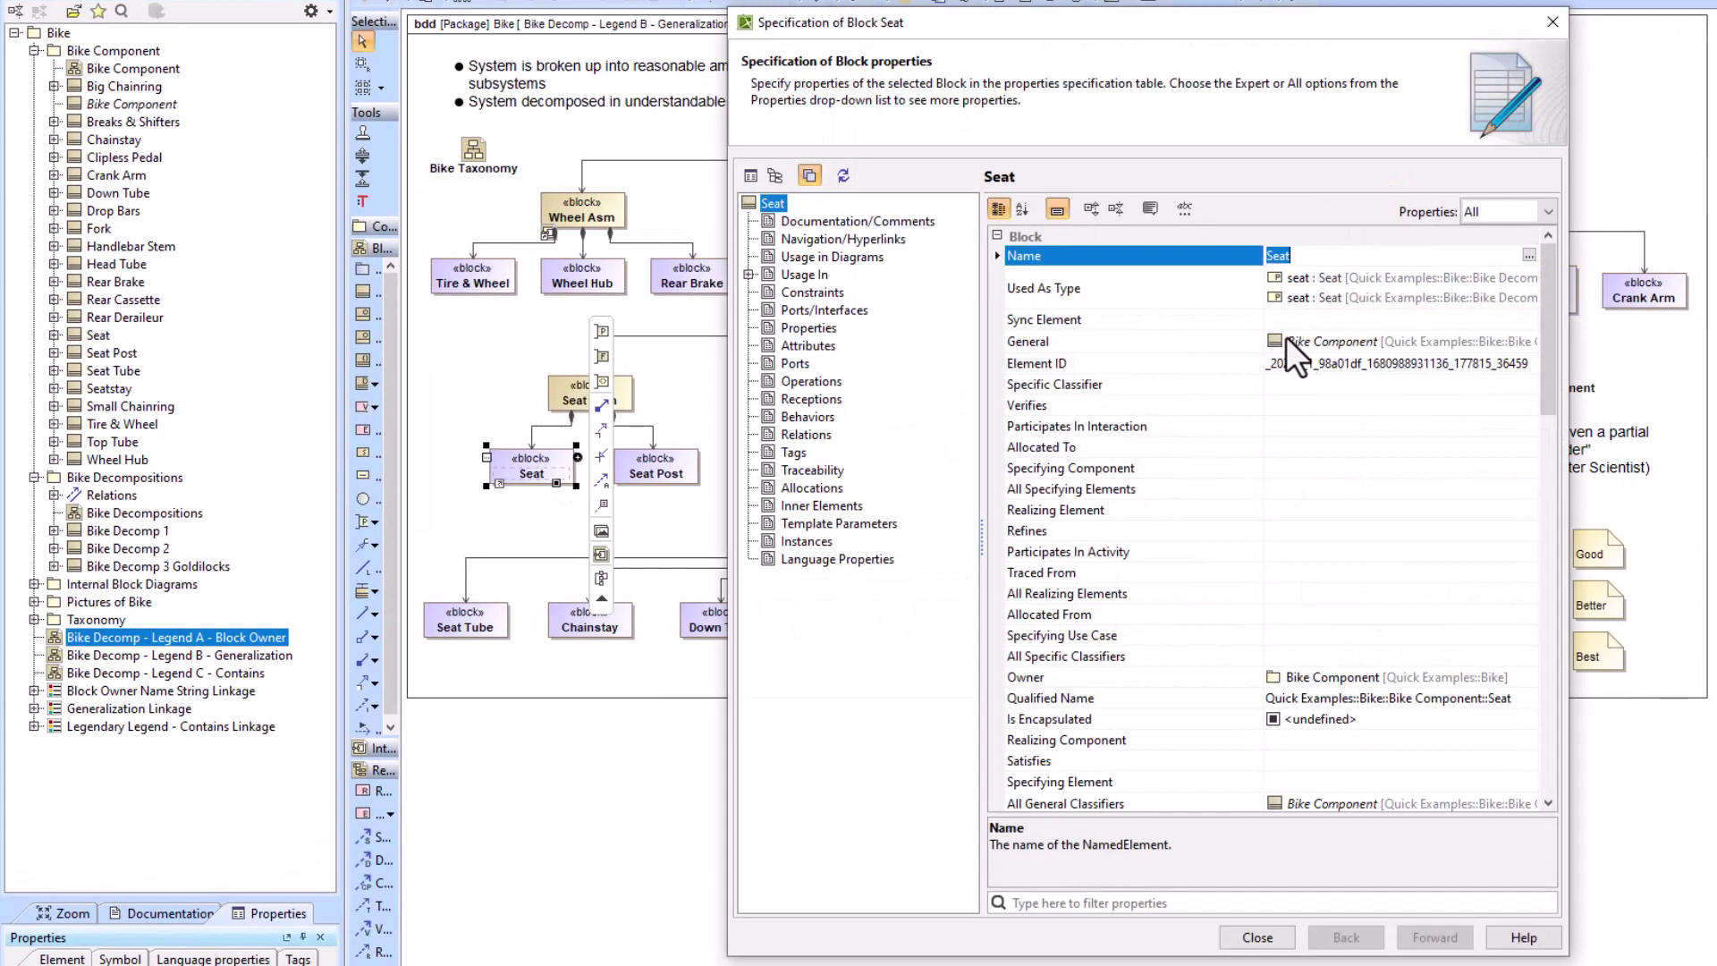
click(1069, 345)
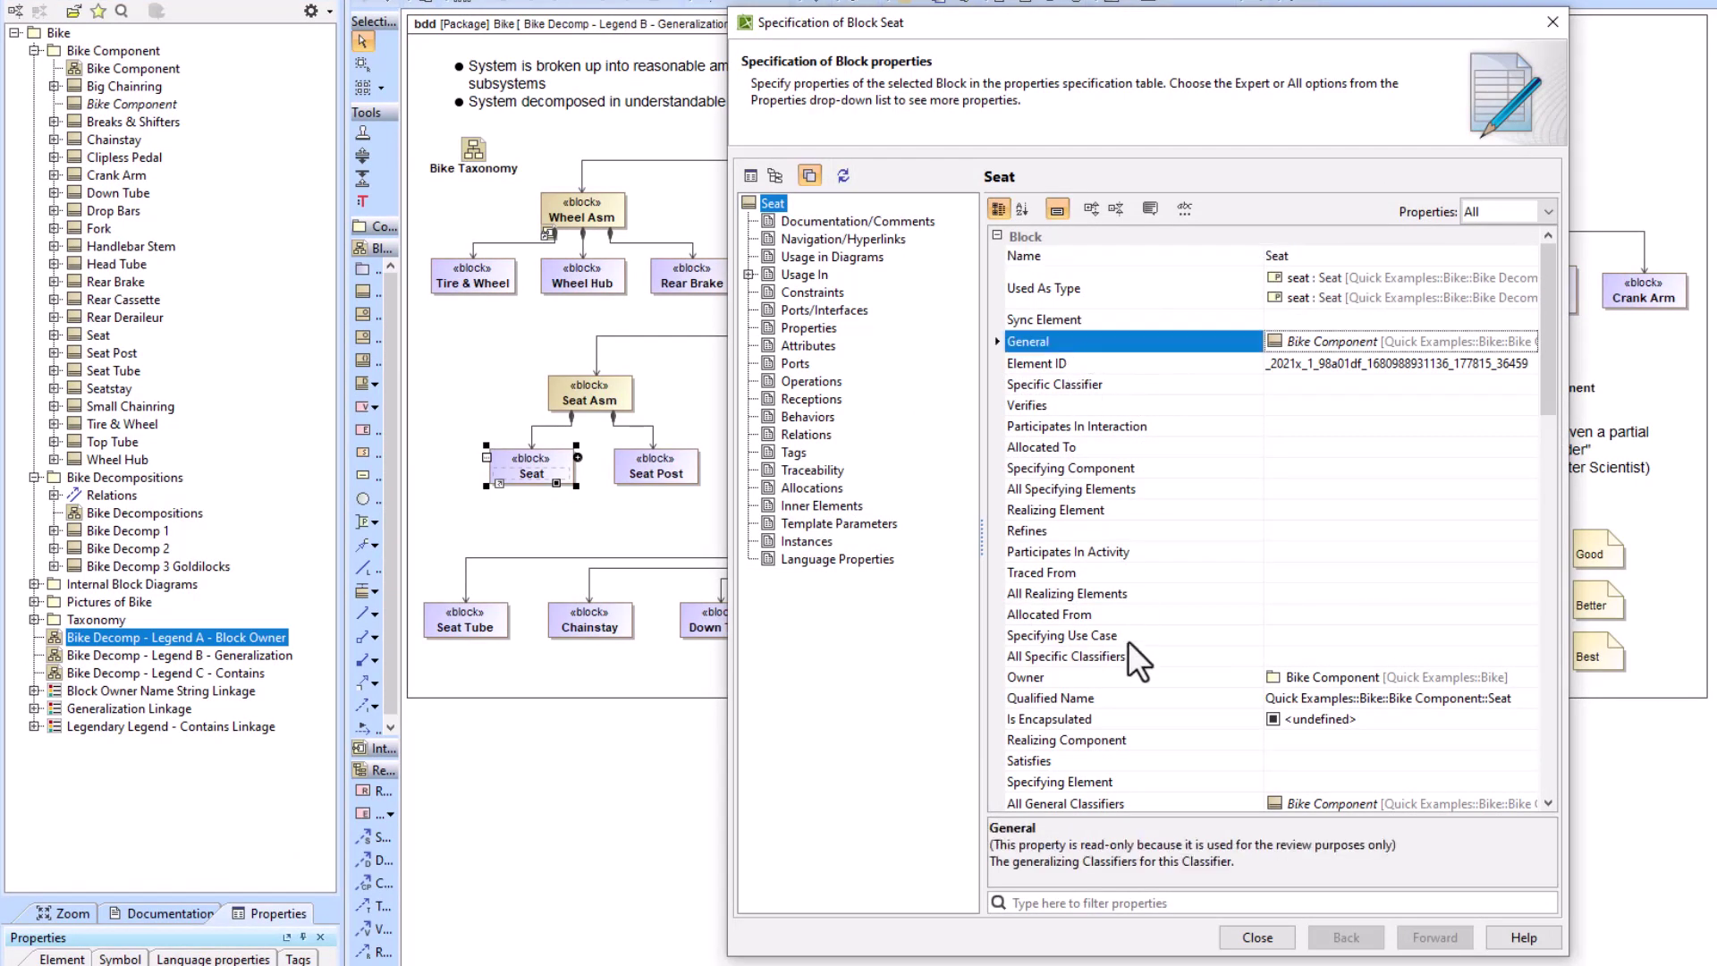
scroll(1127, 662, down, 5)
click(1134, 468)
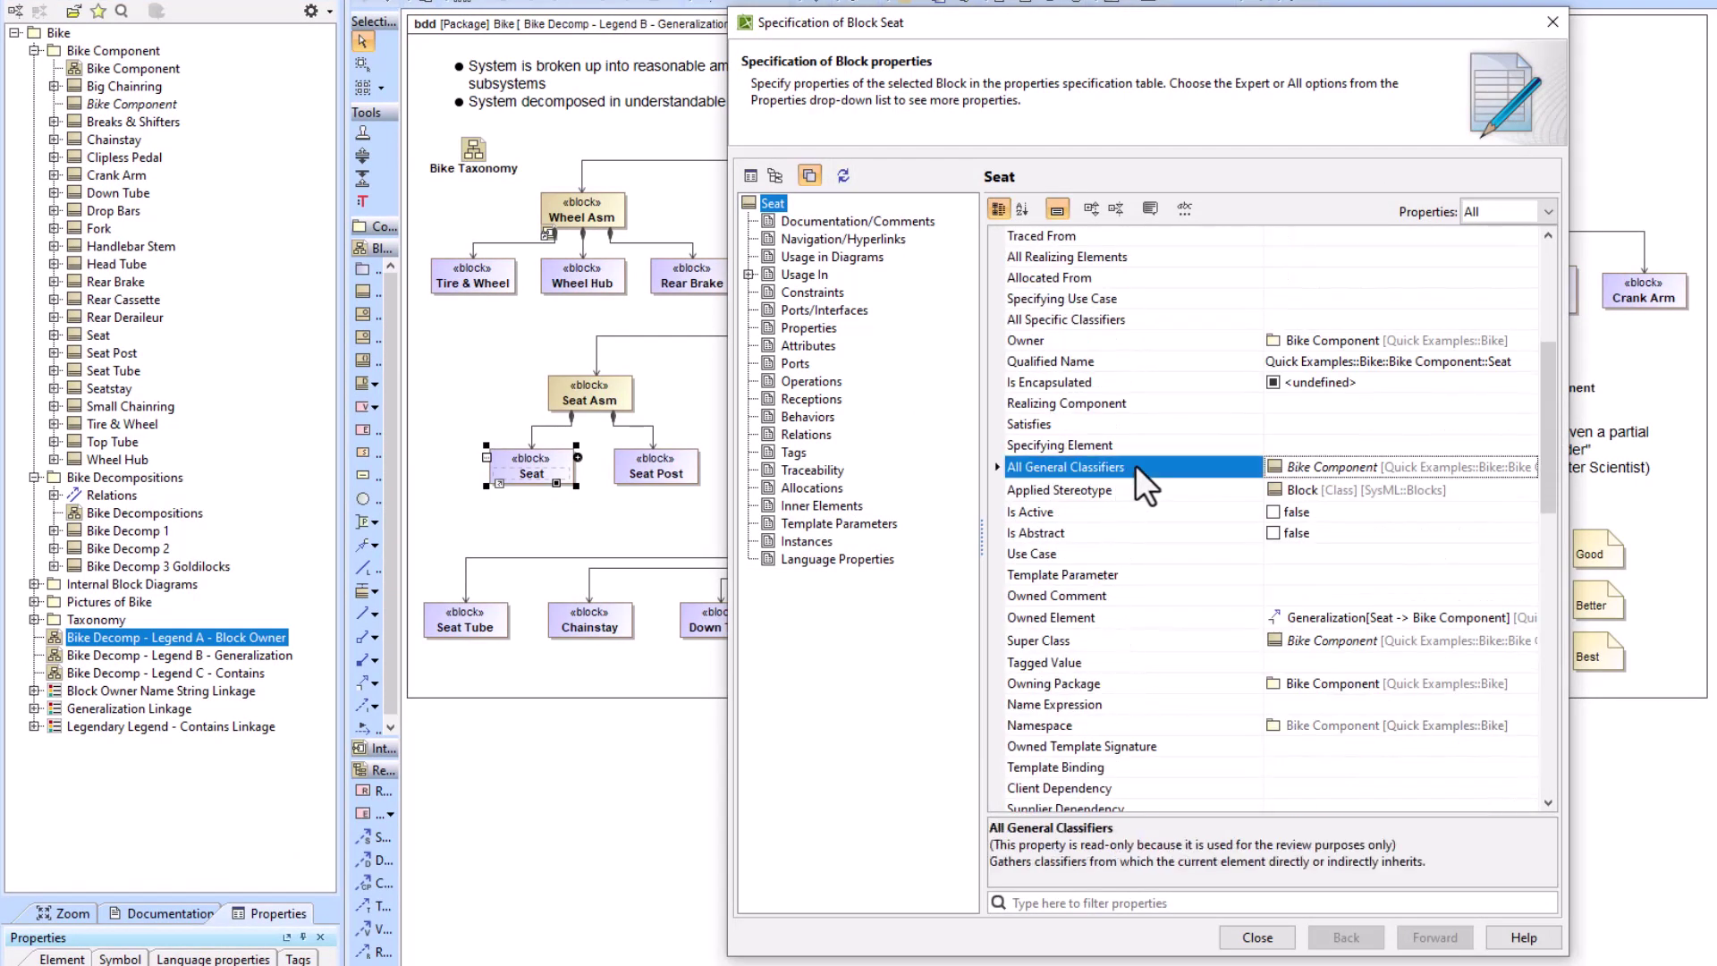
click(1108, 641)
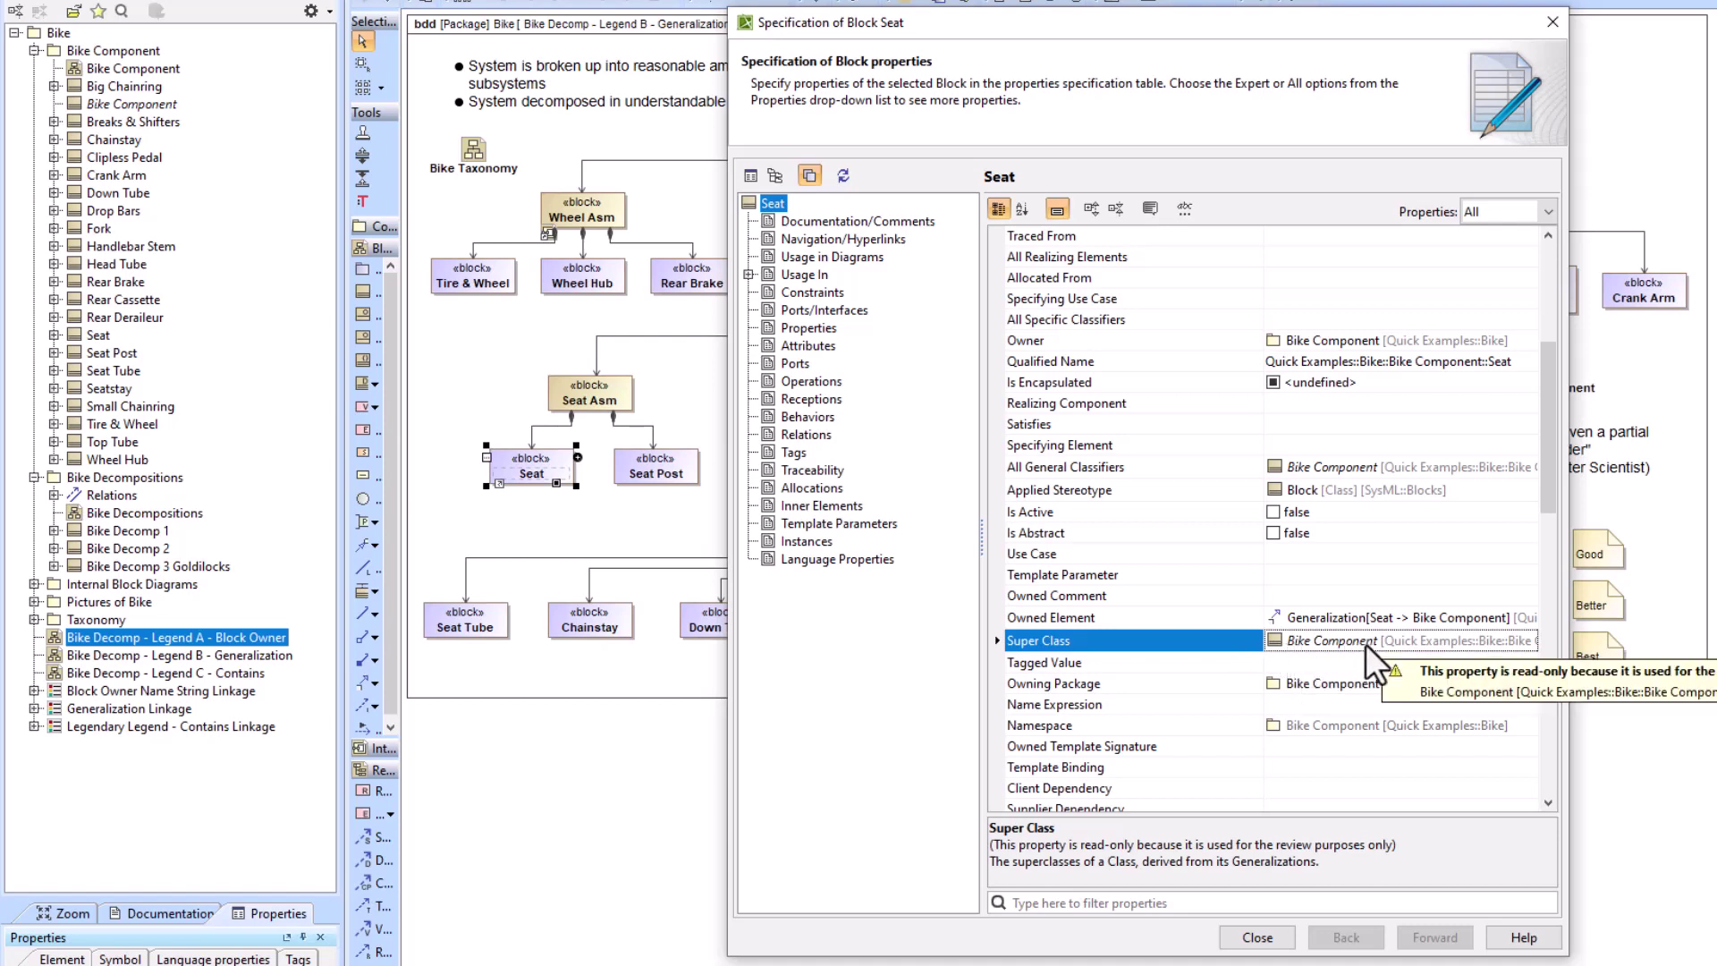
mouse_move(554, 467)
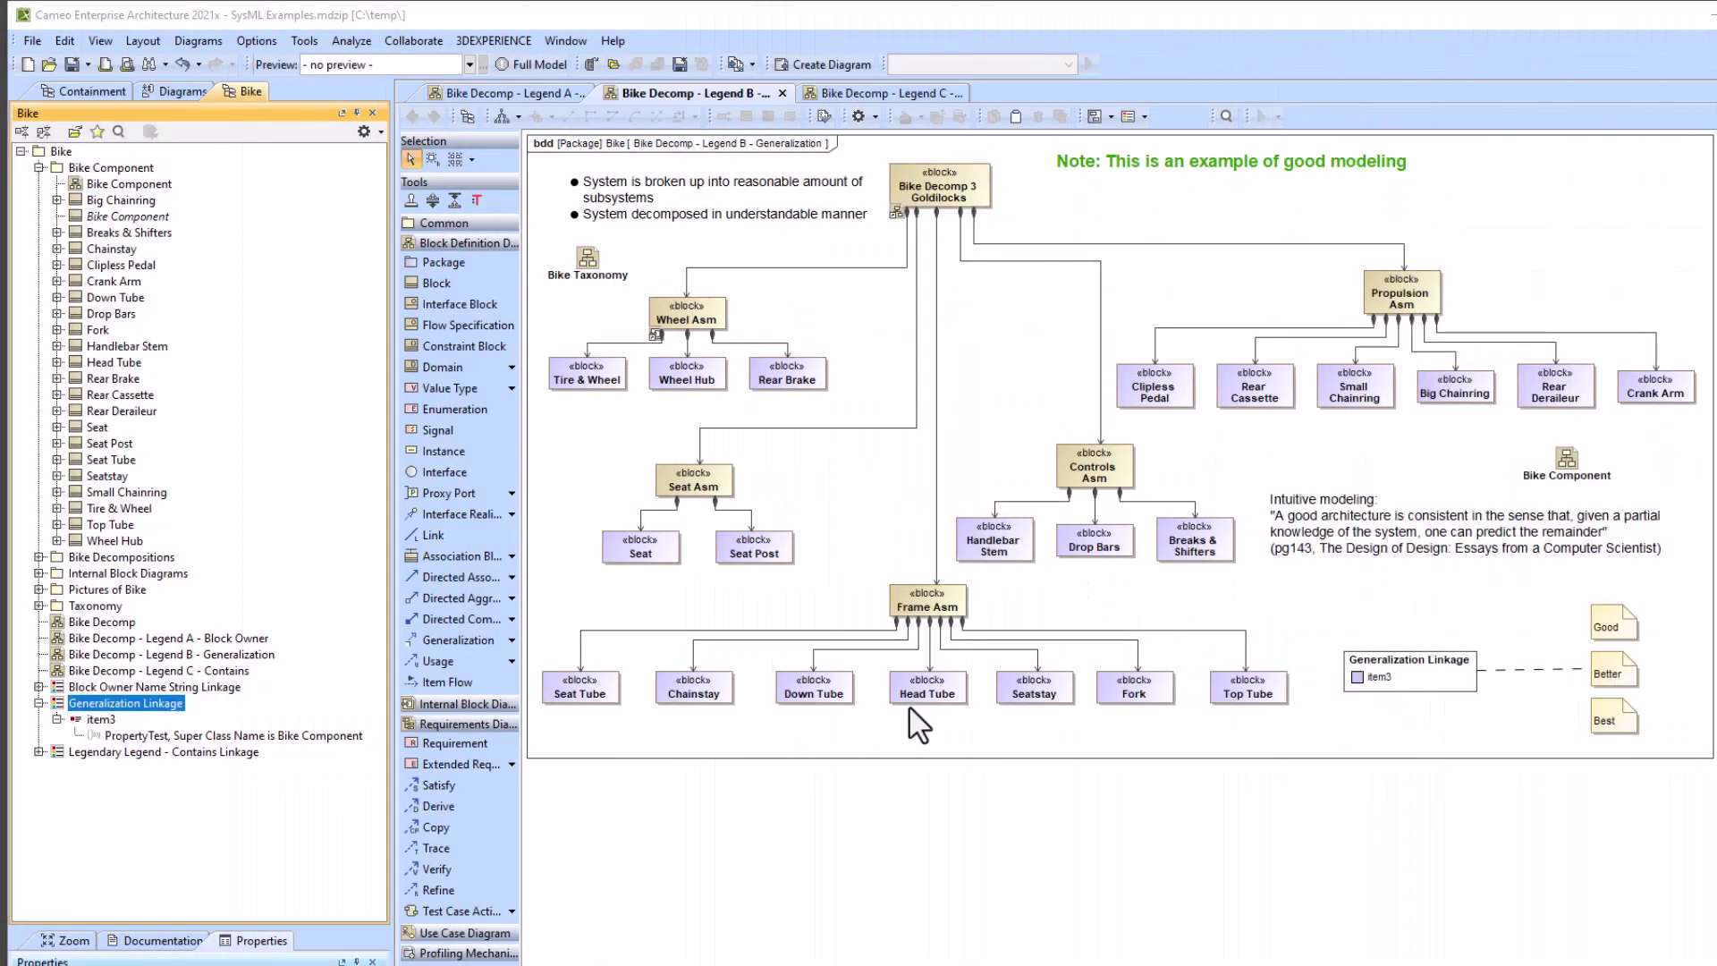
- Open the Super Class Name PropertyTest expression's specification and its Body and Language editor
double_click(233, 736)
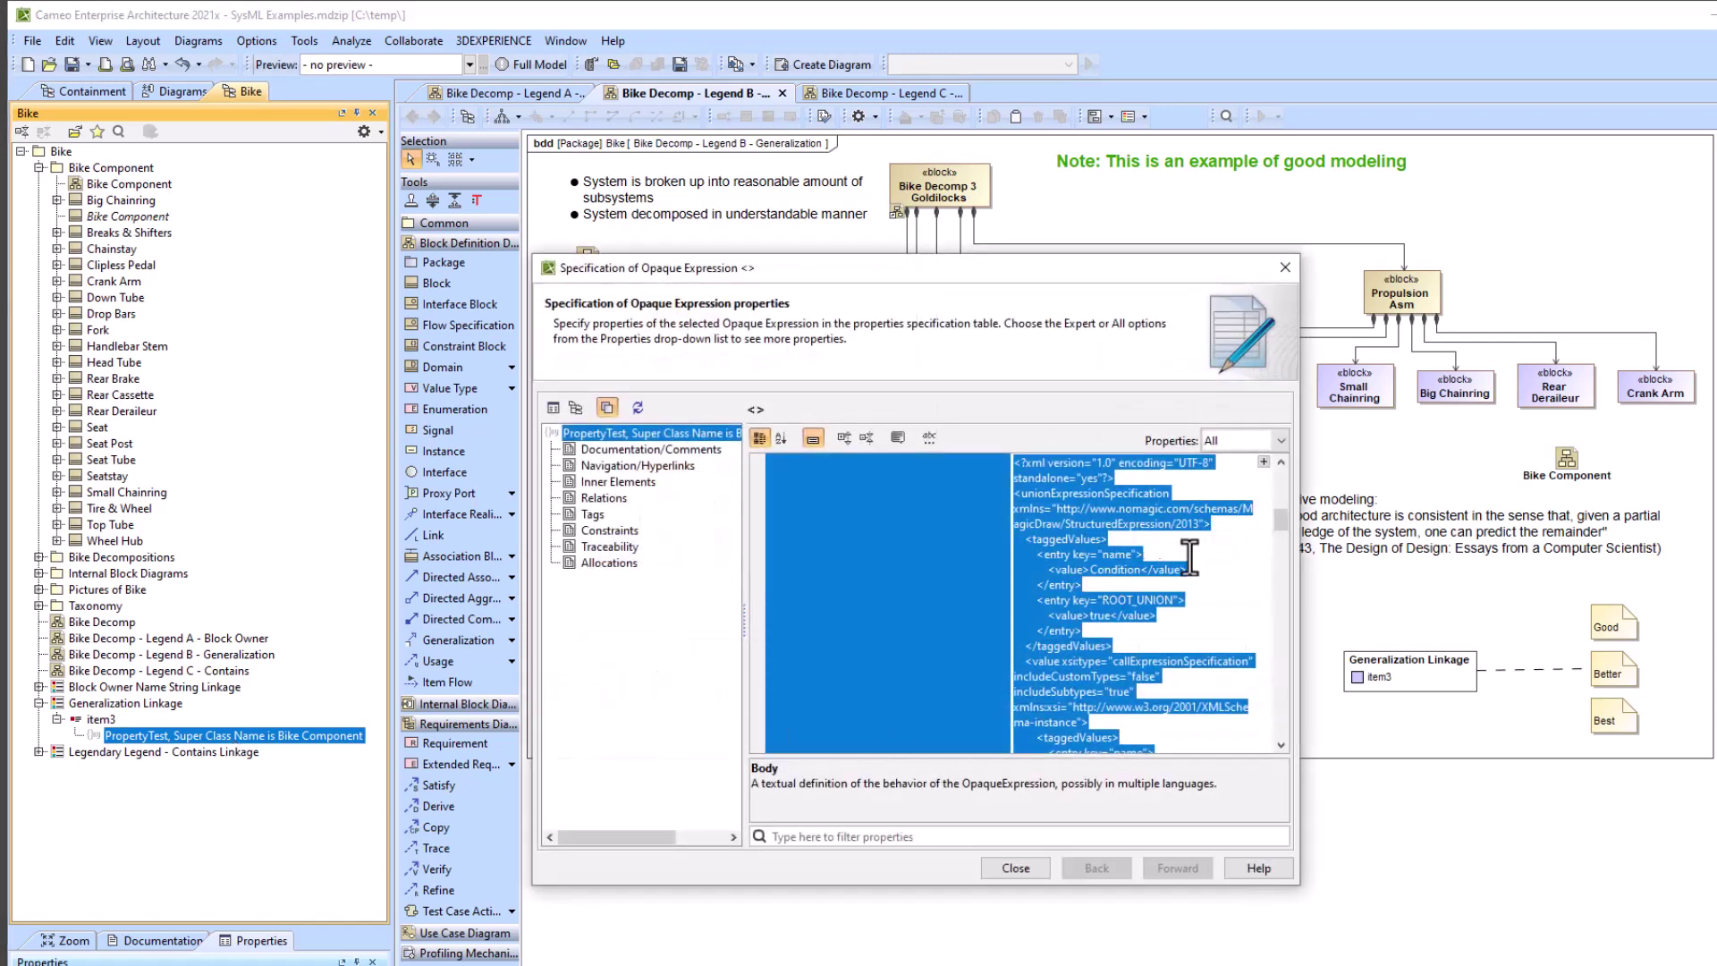
click(1279, 456)
scroll(1279, 743, down, 6)
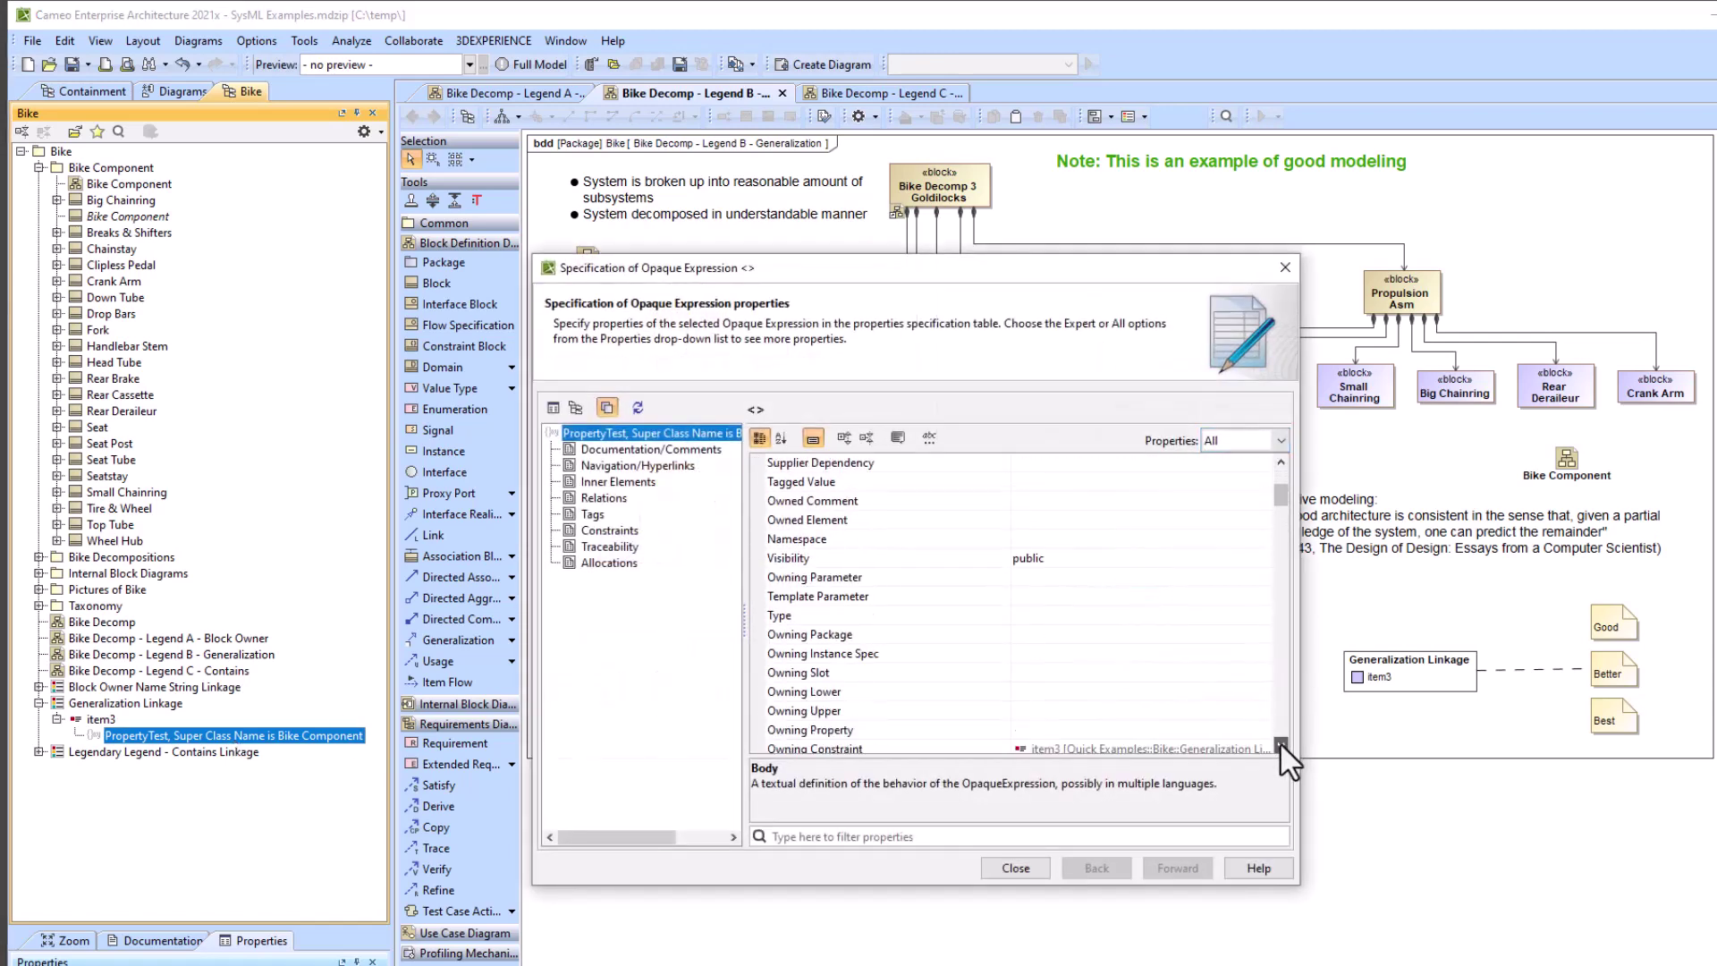
click(1071, 649)
click(1264, 642)
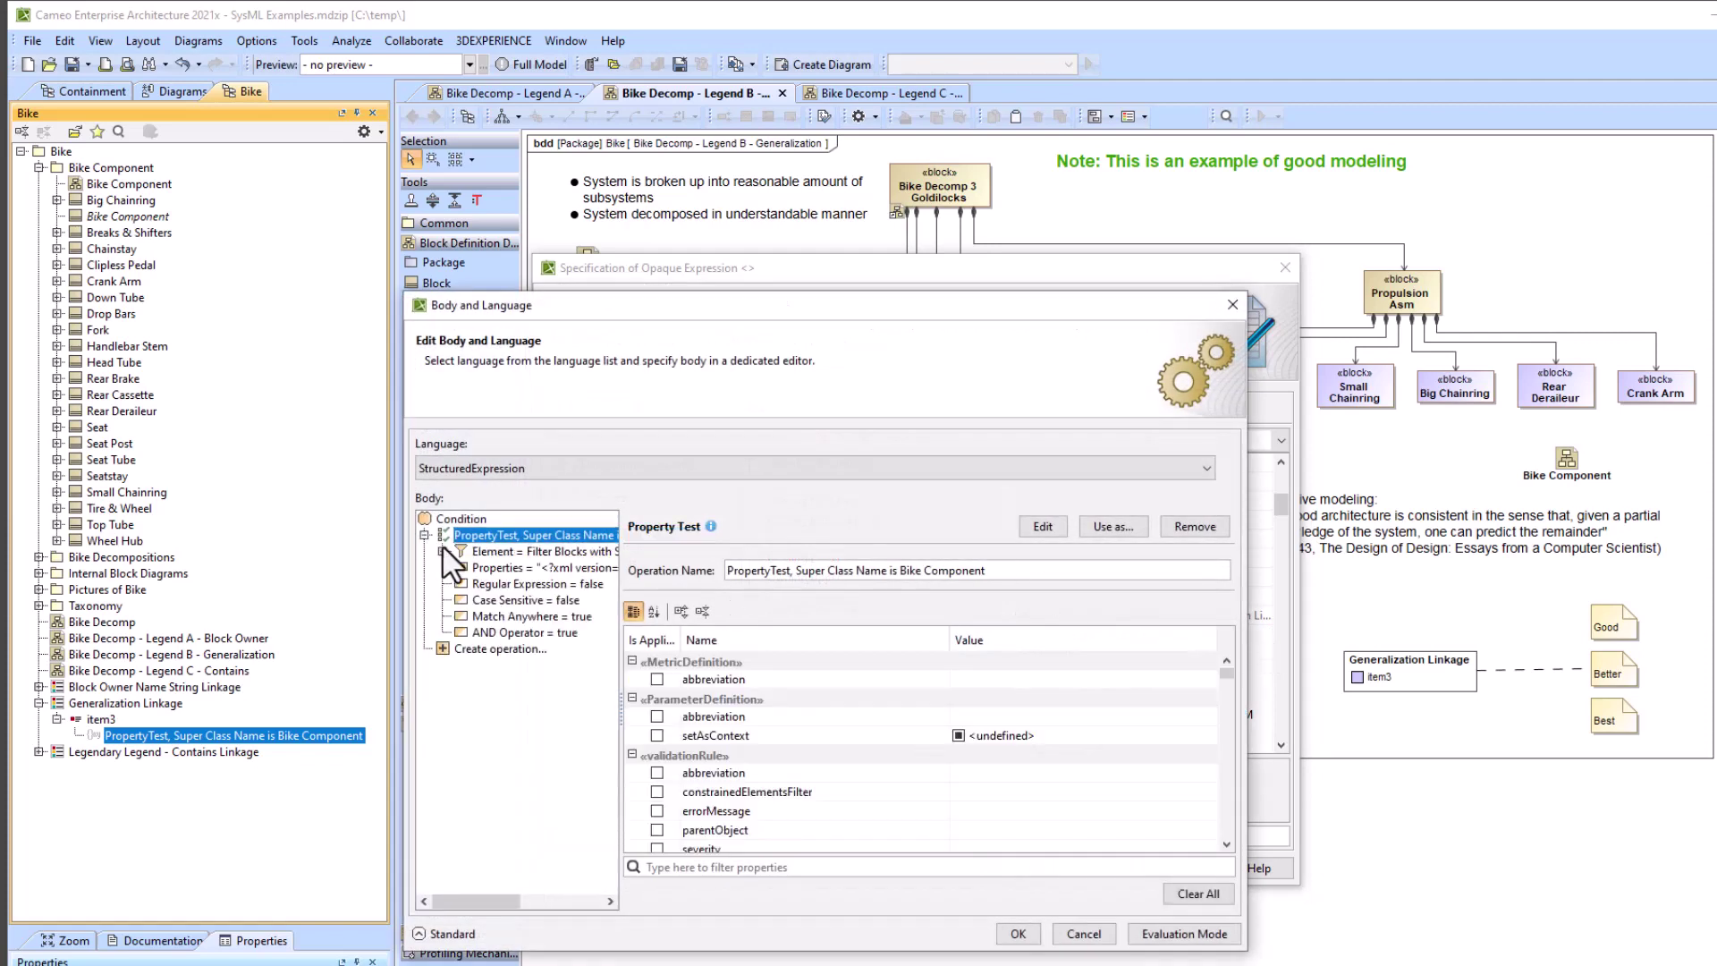
- Expand and inspect the Input, Predicate, Context = THIS, Super Class of Context and nested PropertyTest steps
click(460, 582)
click(458, 566)
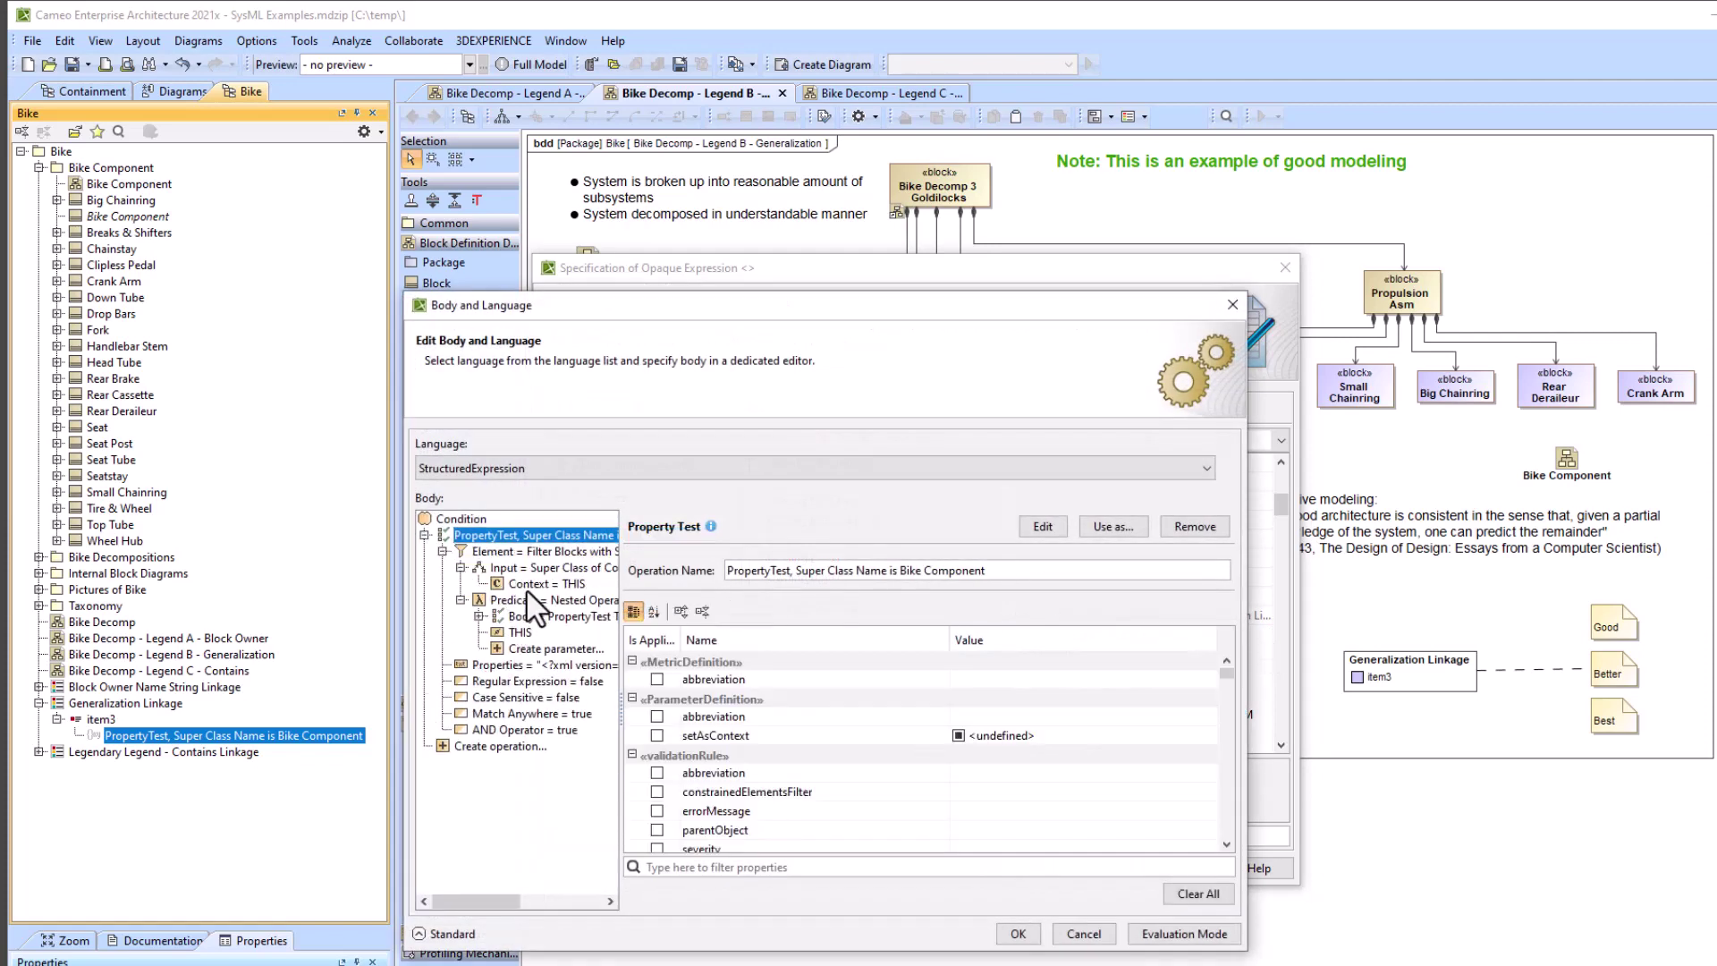
click(529, 583)
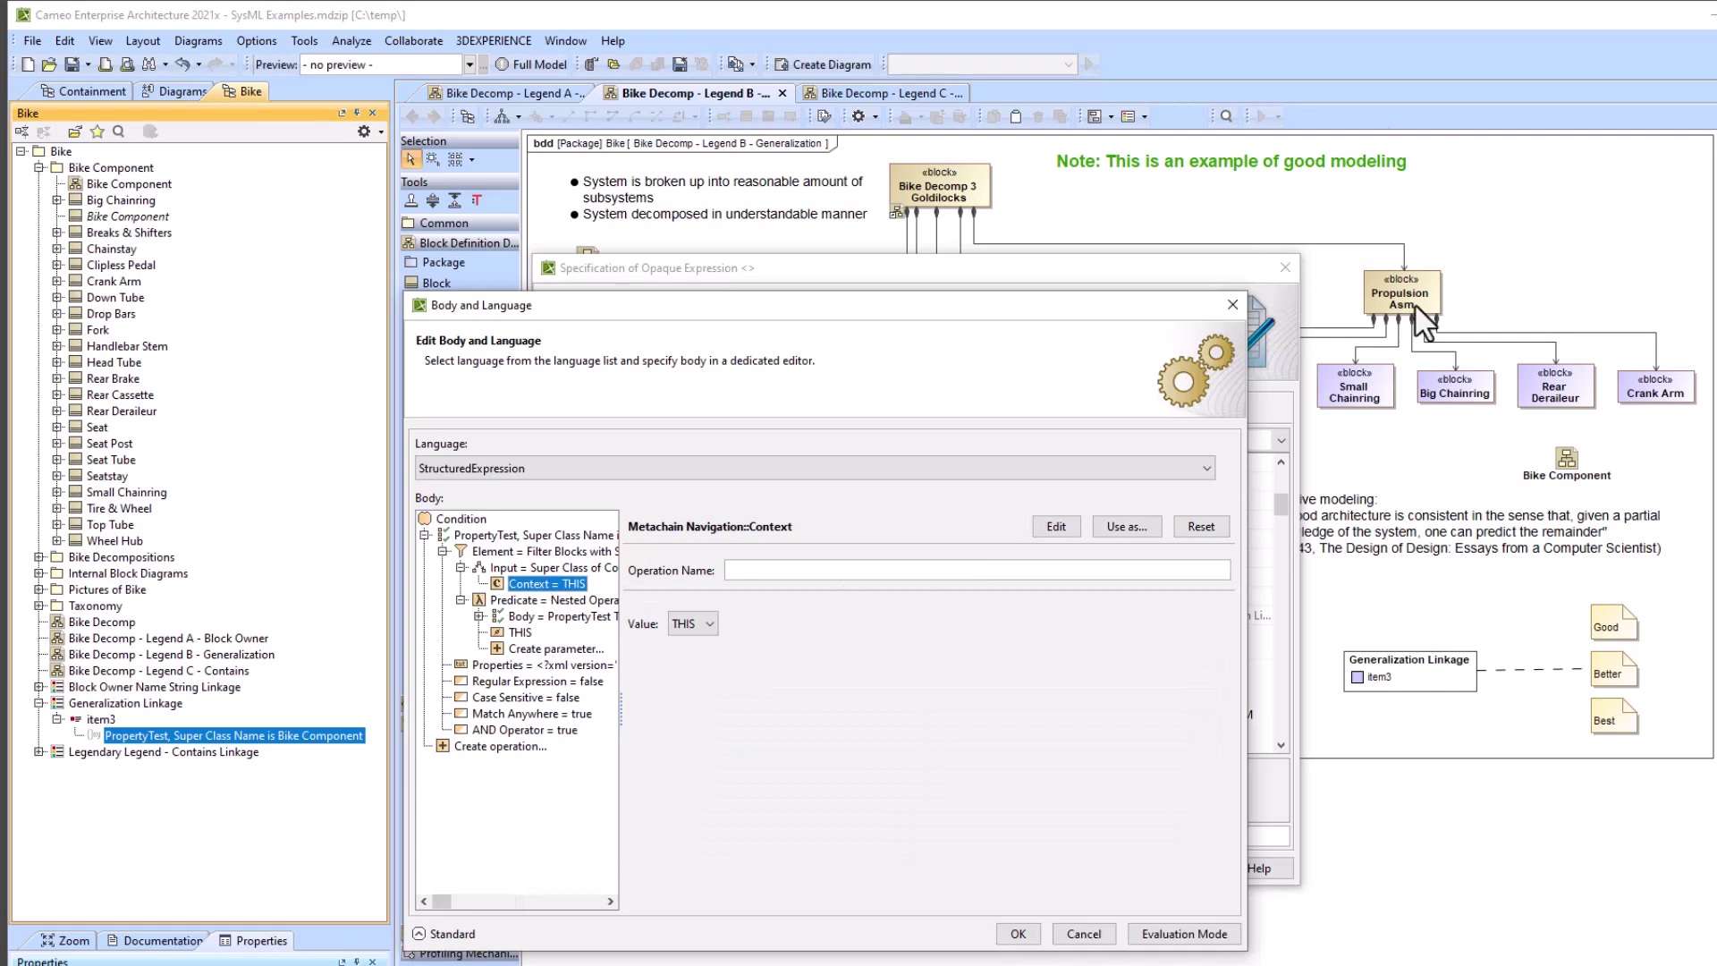
click(539, 567)
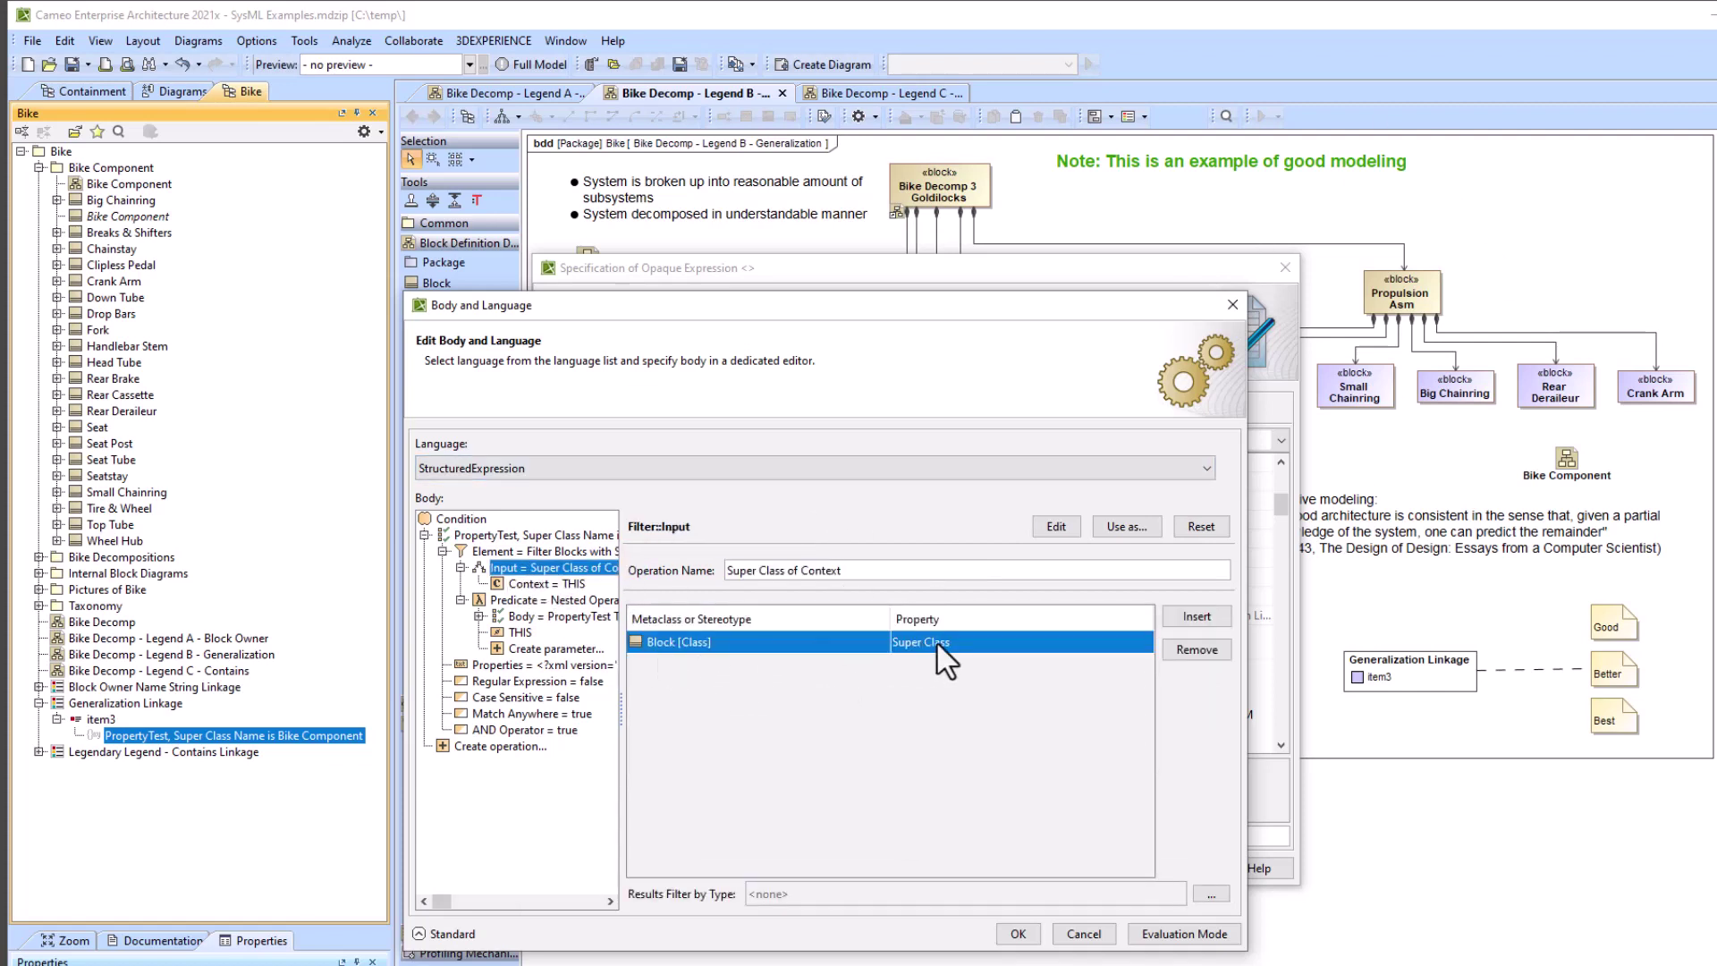
click(514, 613)
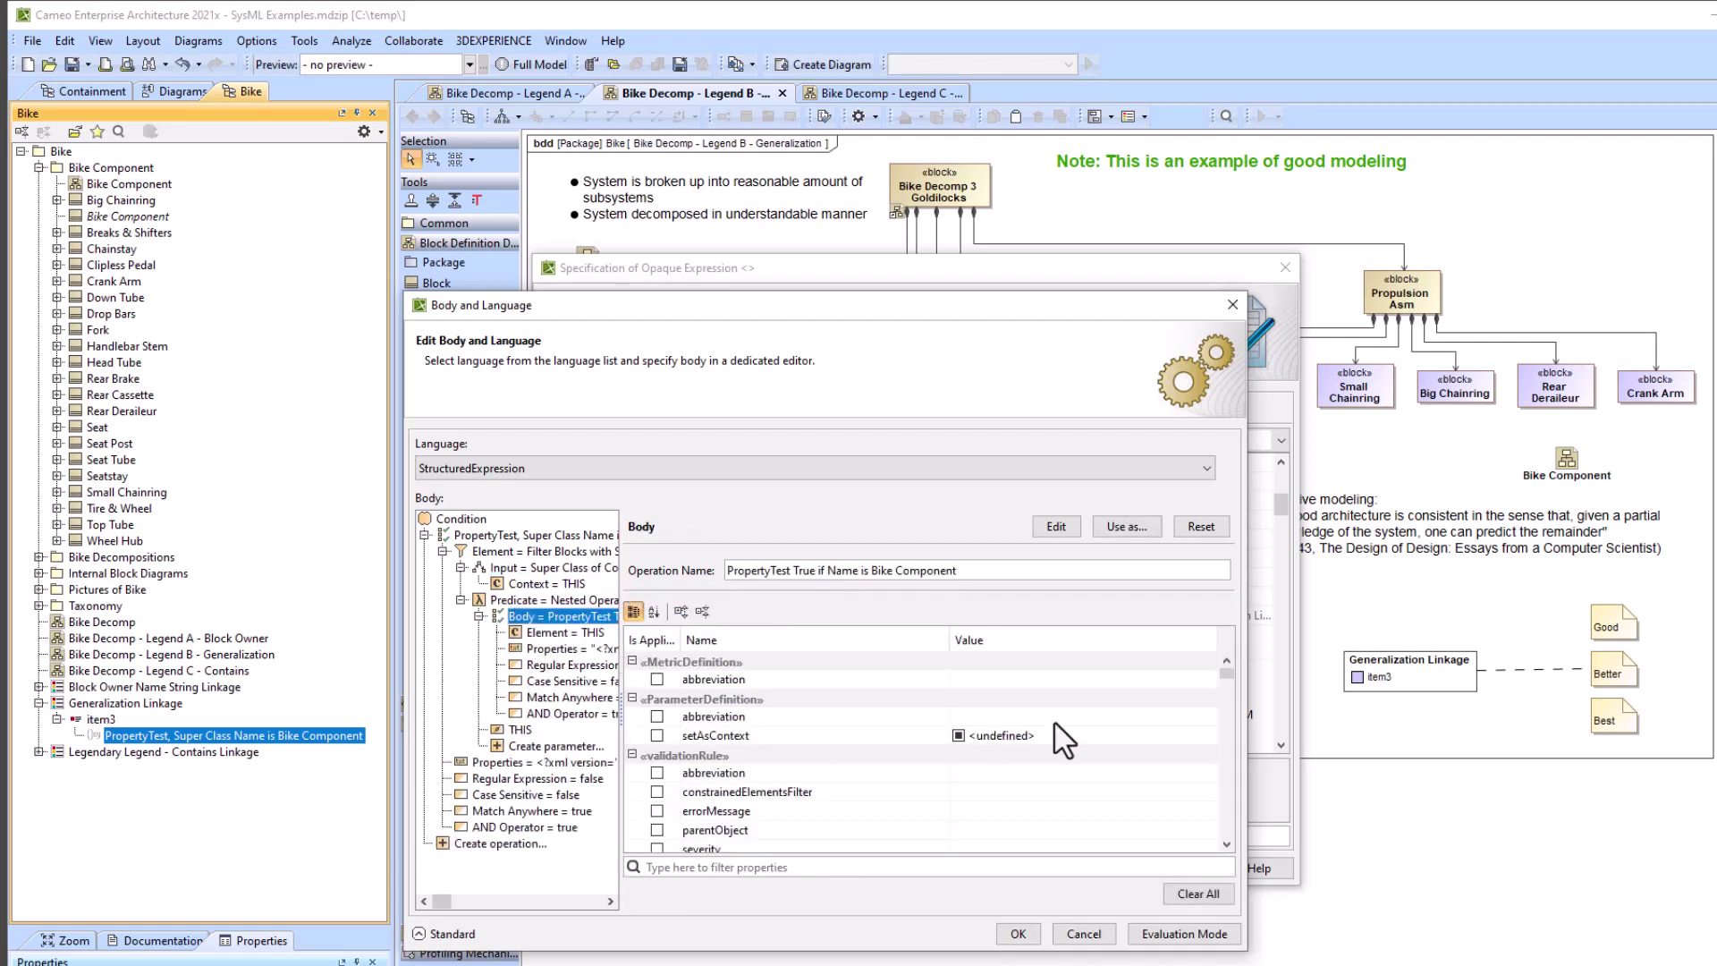
- Filter the properties by 'name' and inspect the Filter Blocks with Super Class Name element
click(827, 864)
text(name)
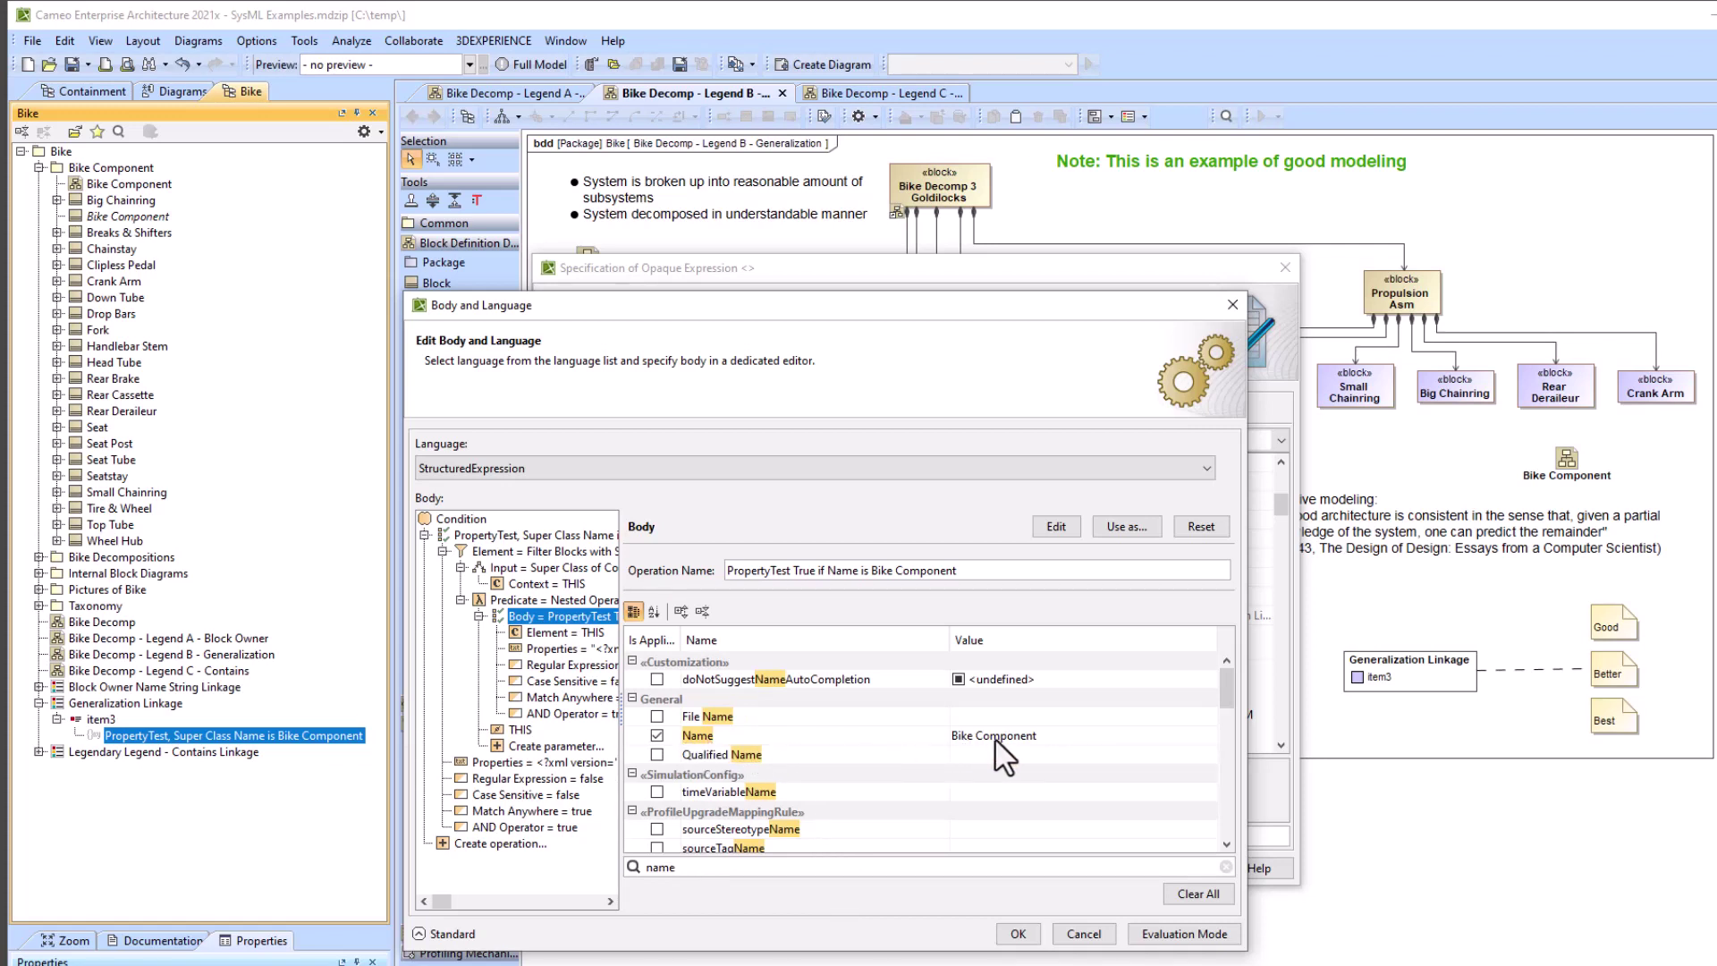
click(492, 551)
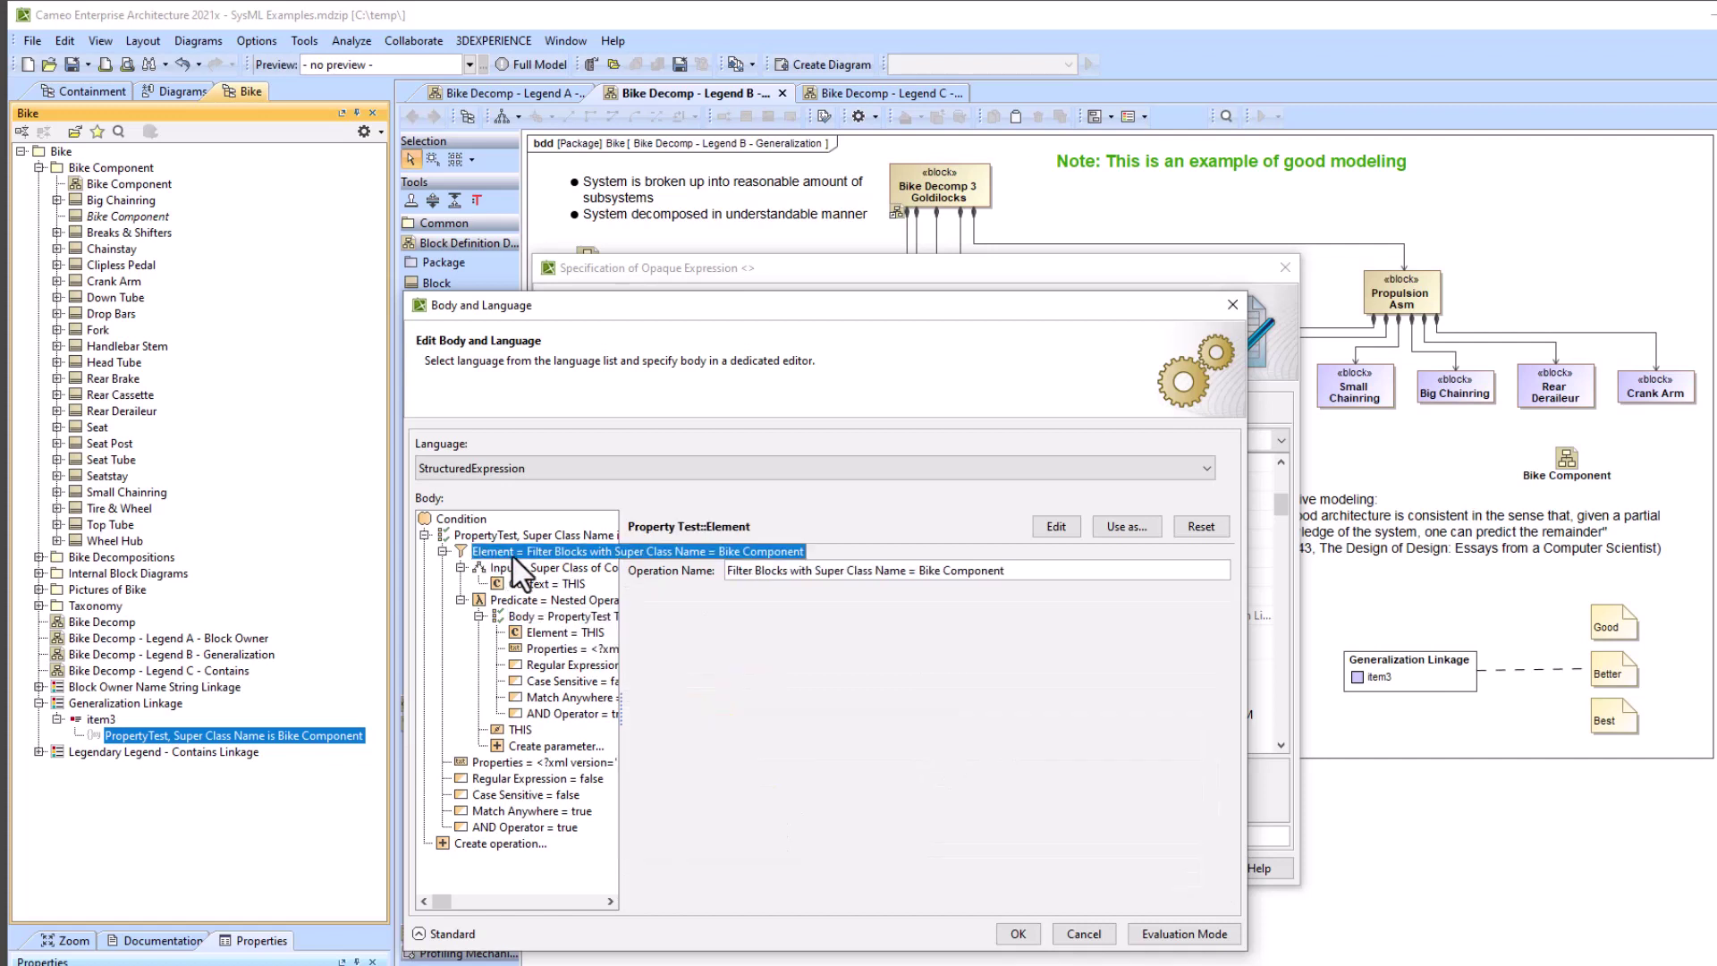
click(490, 533)
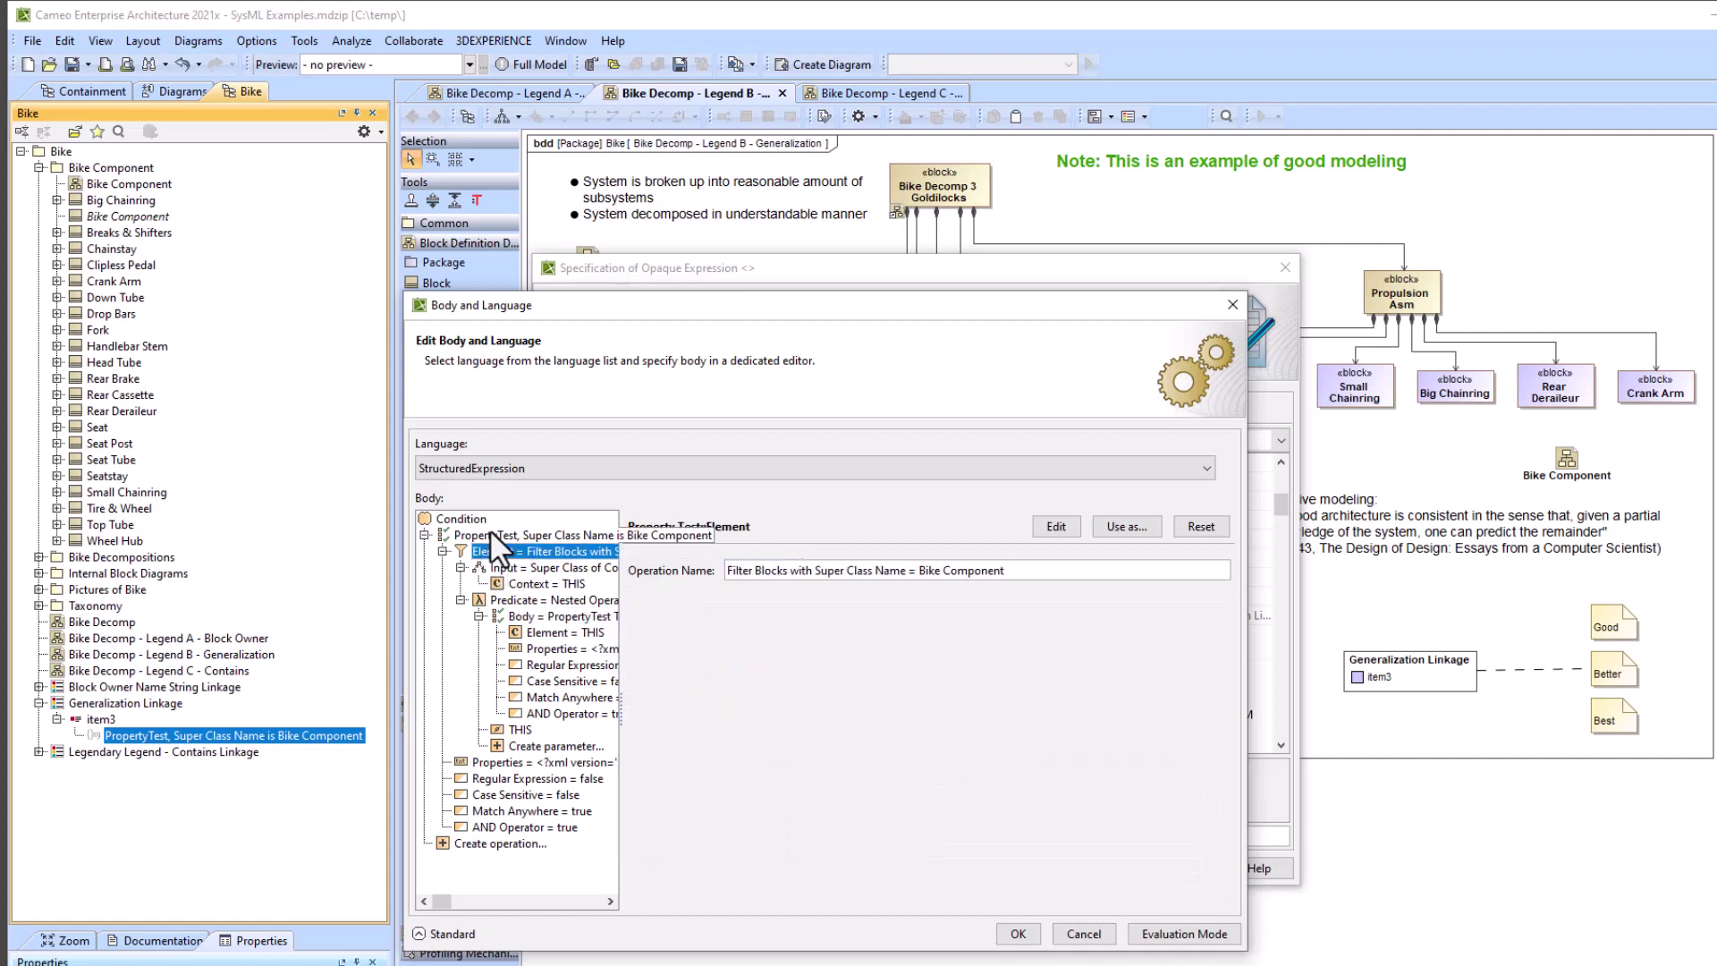
click(771, 864)
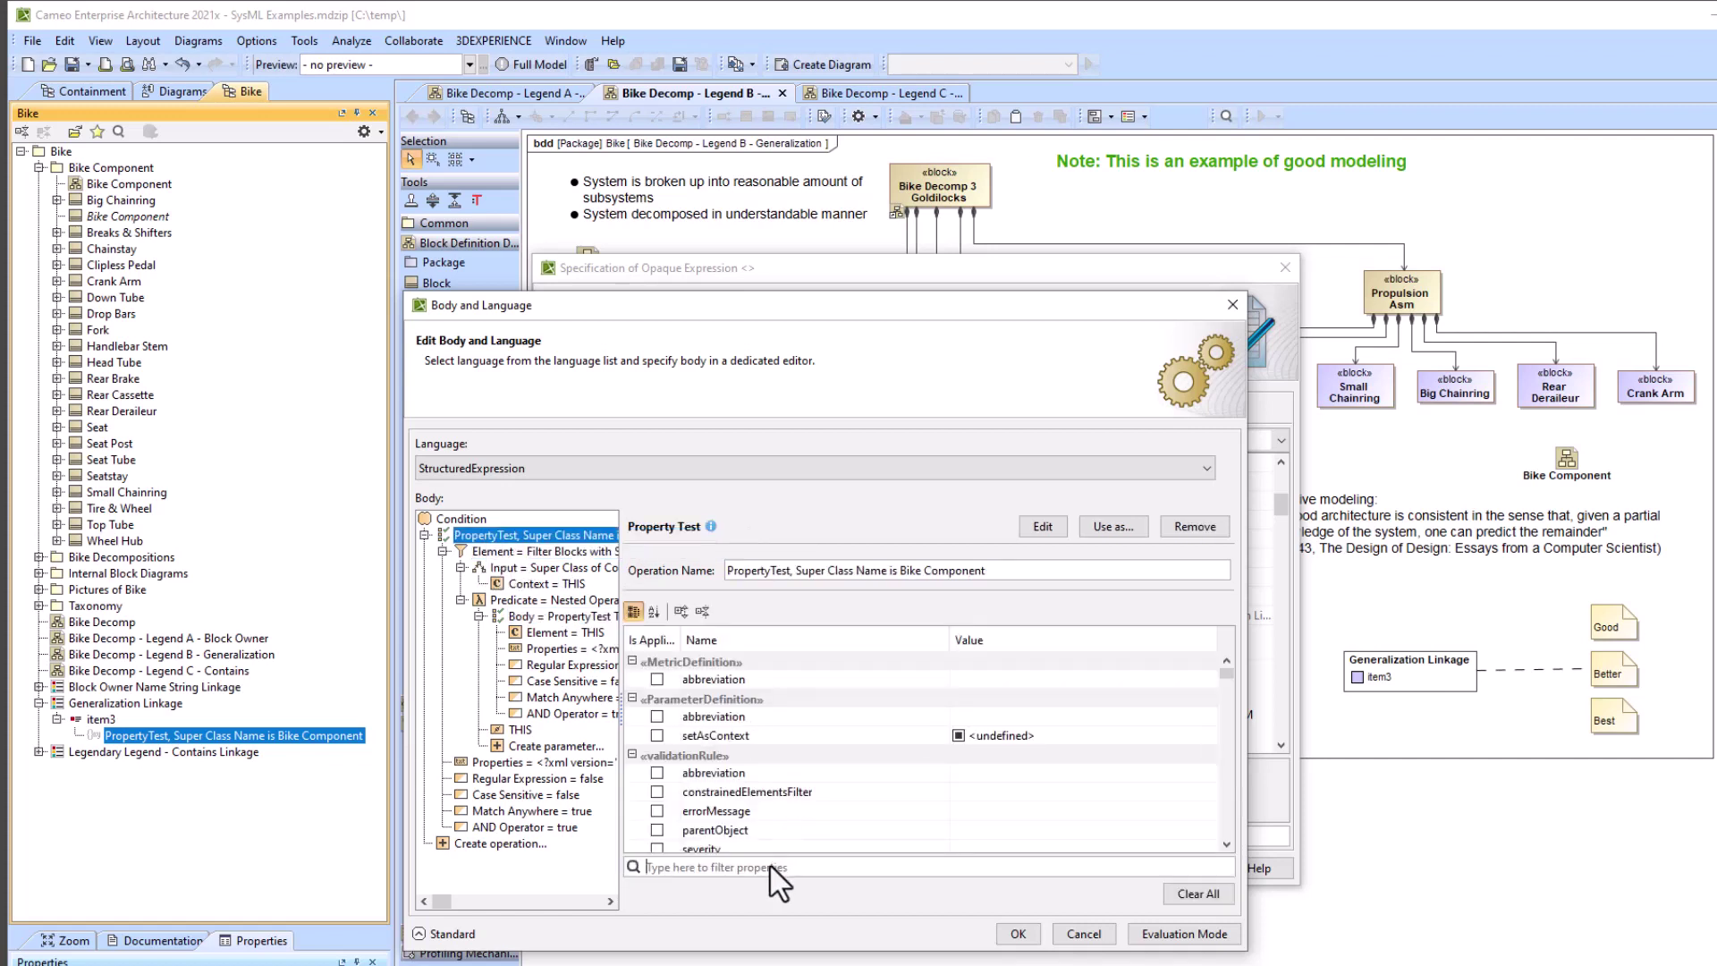
text(name)
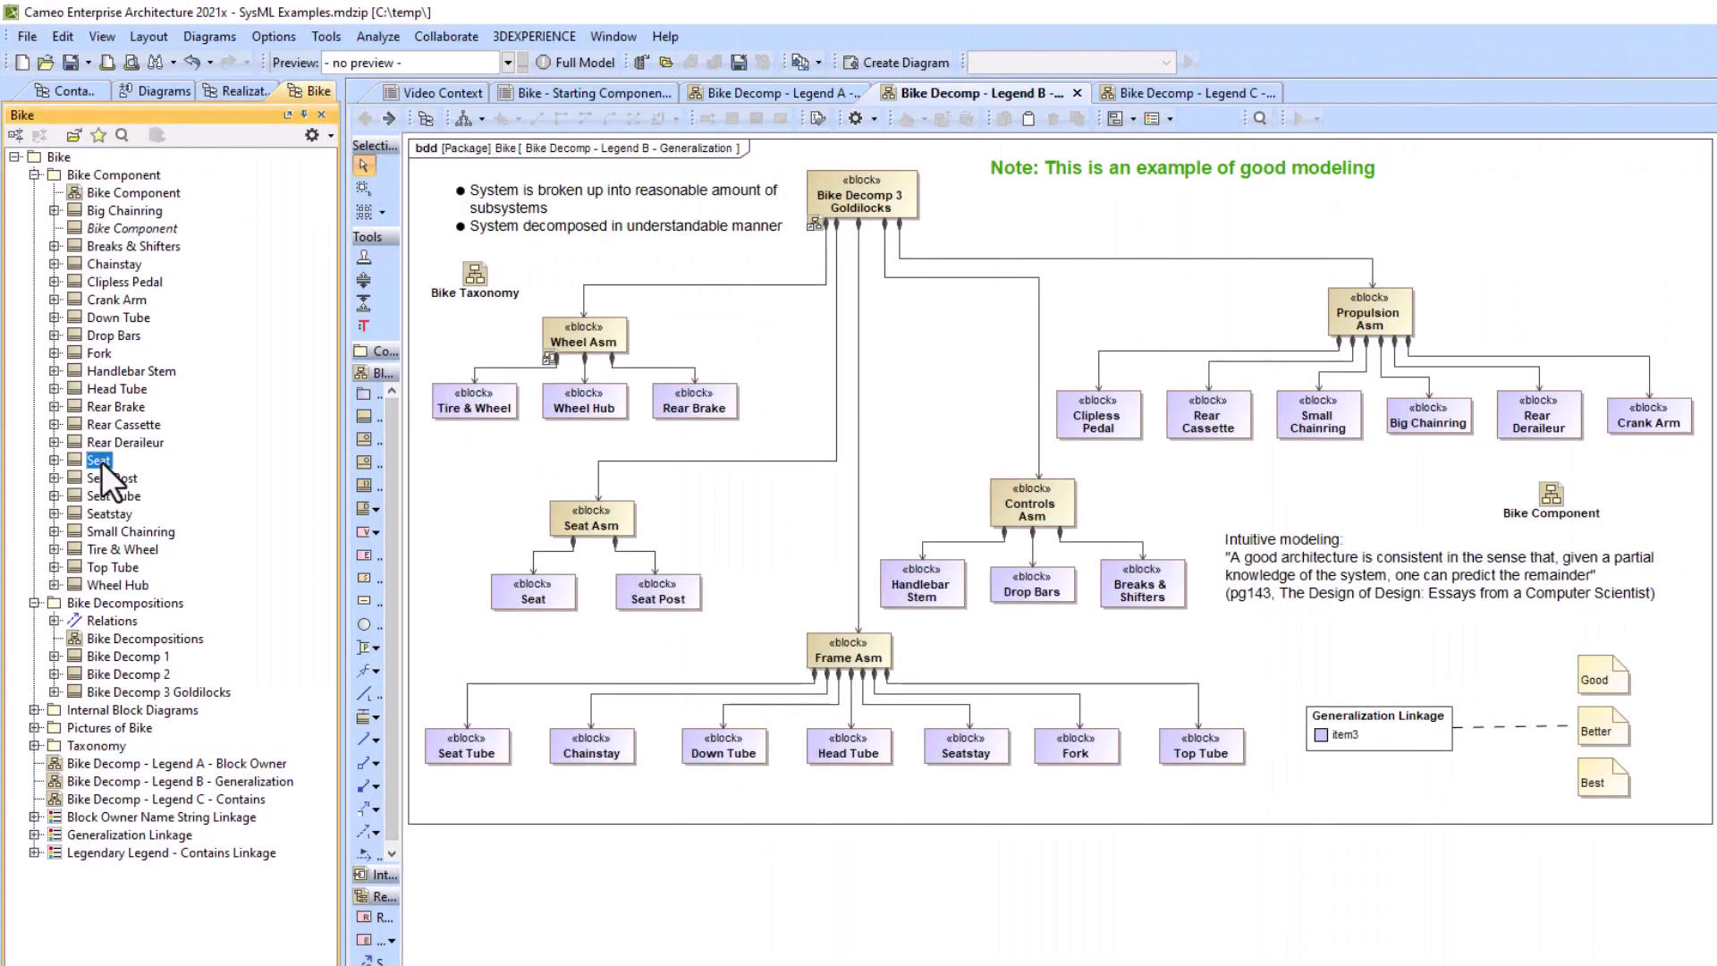
- Move Seat into Bike Decompositions, reopen Legend B - Generalization, and confirm Seat stays lavender
drag(101, 461, 121, 604)
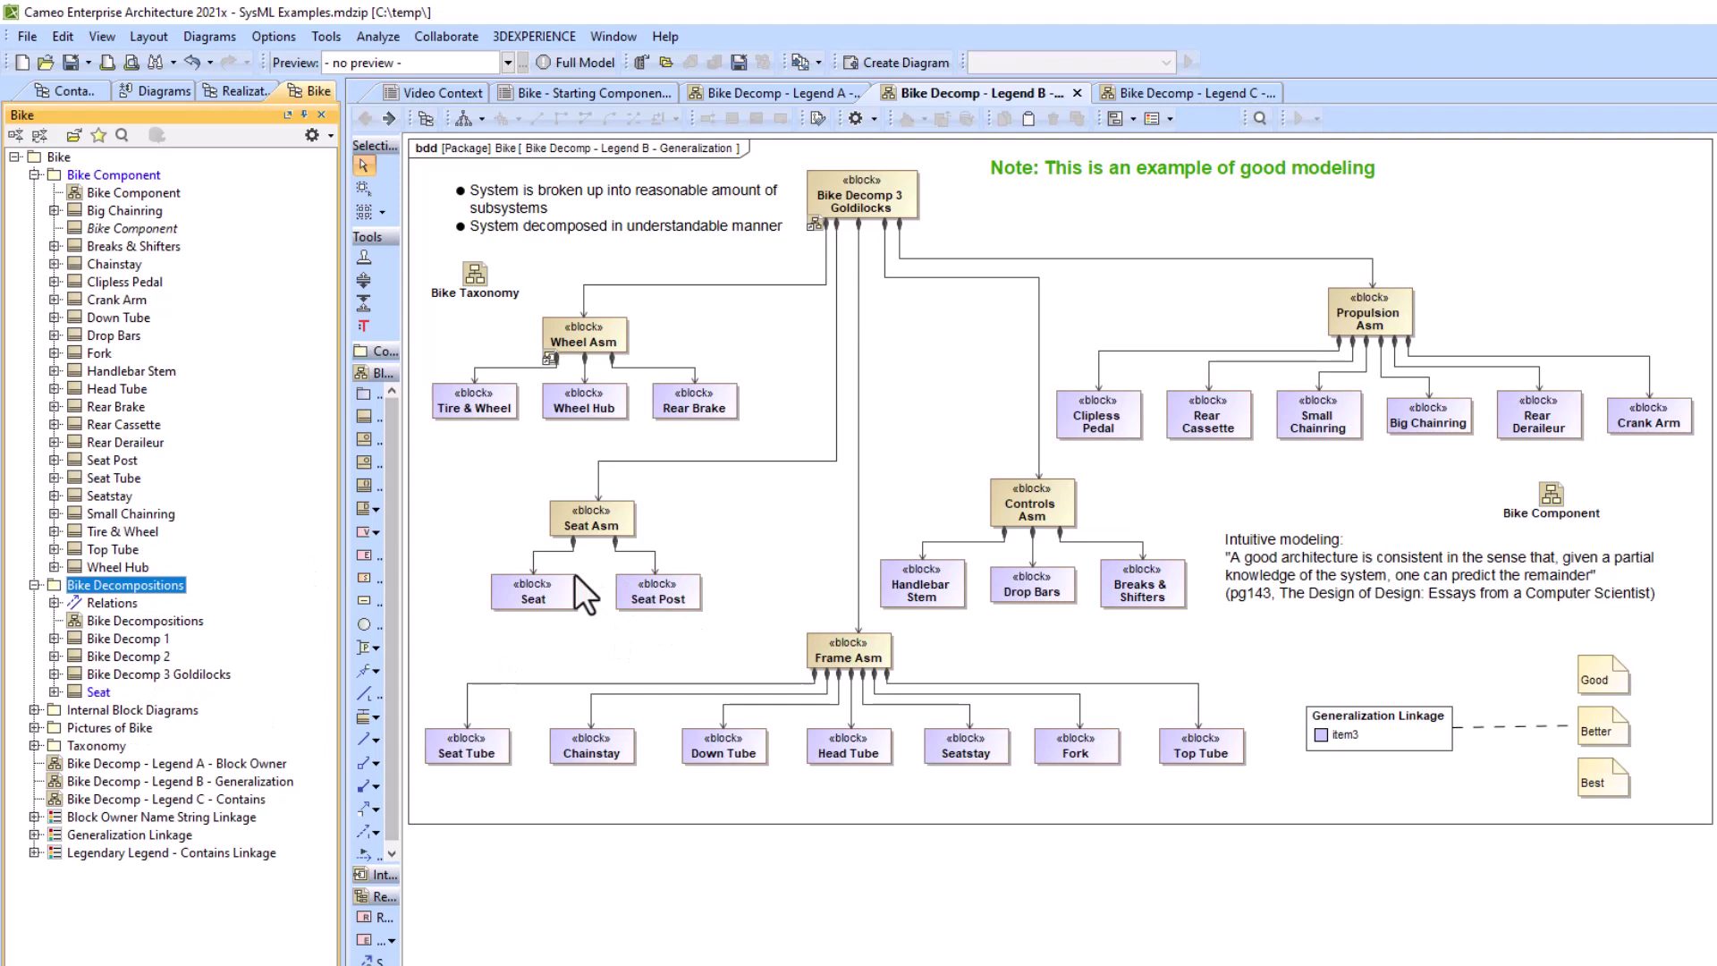
click(1077, 93)
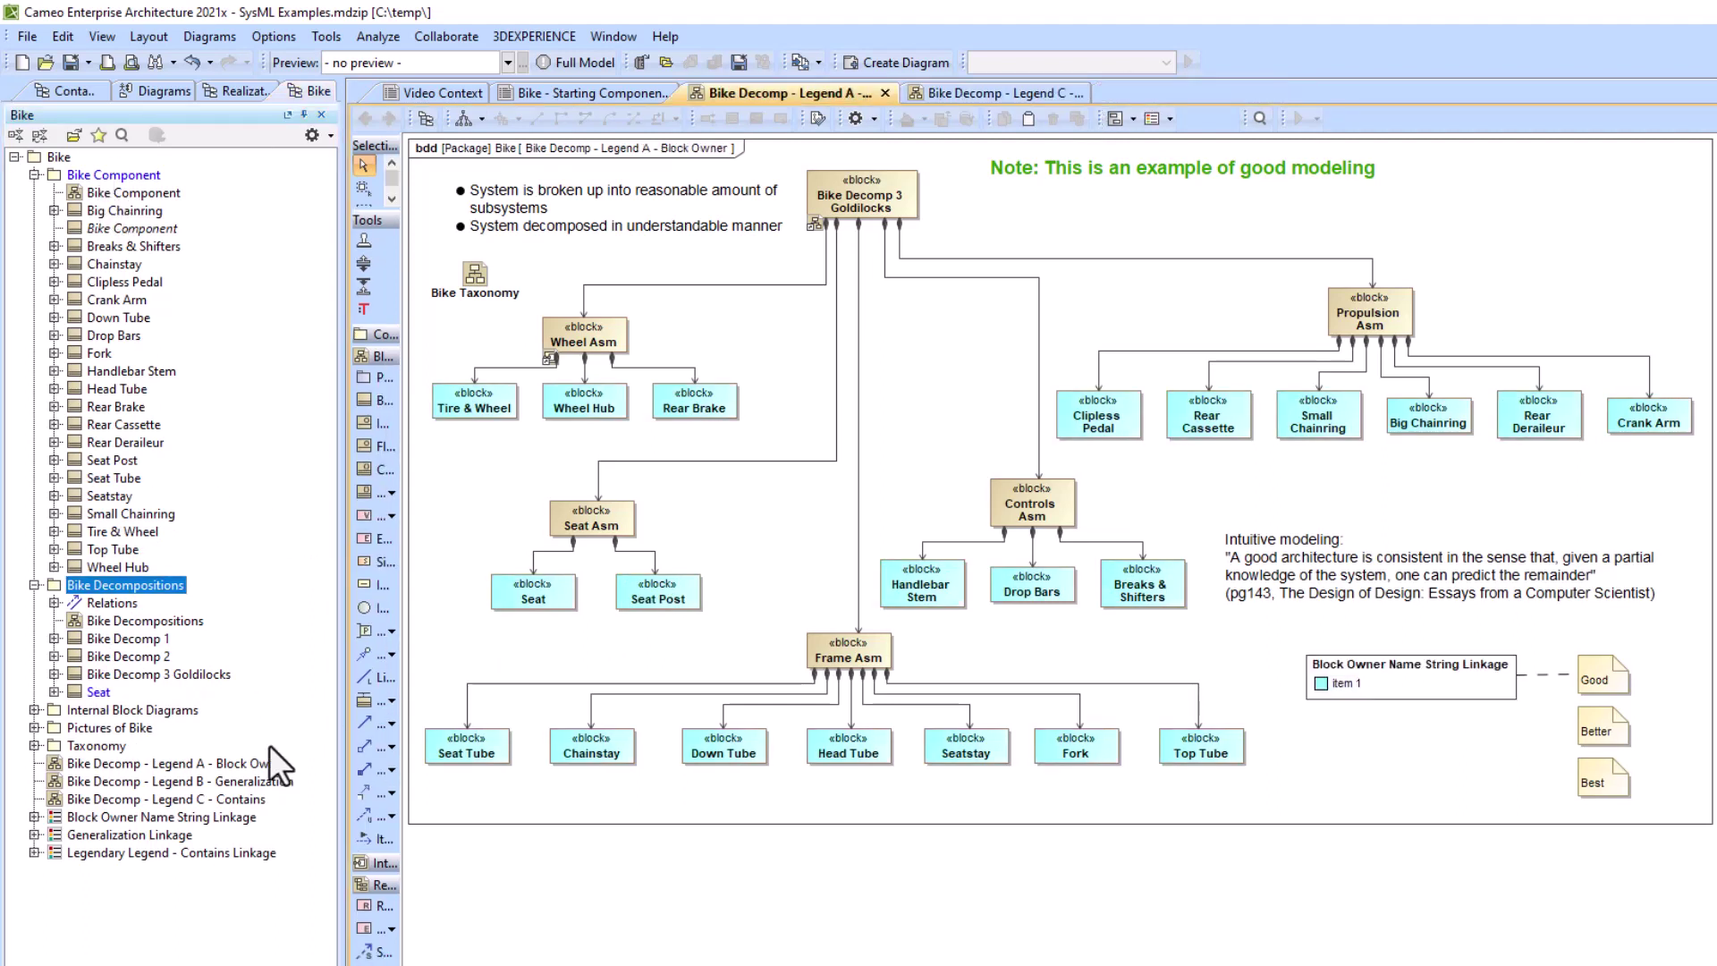
double_click(153, 780)
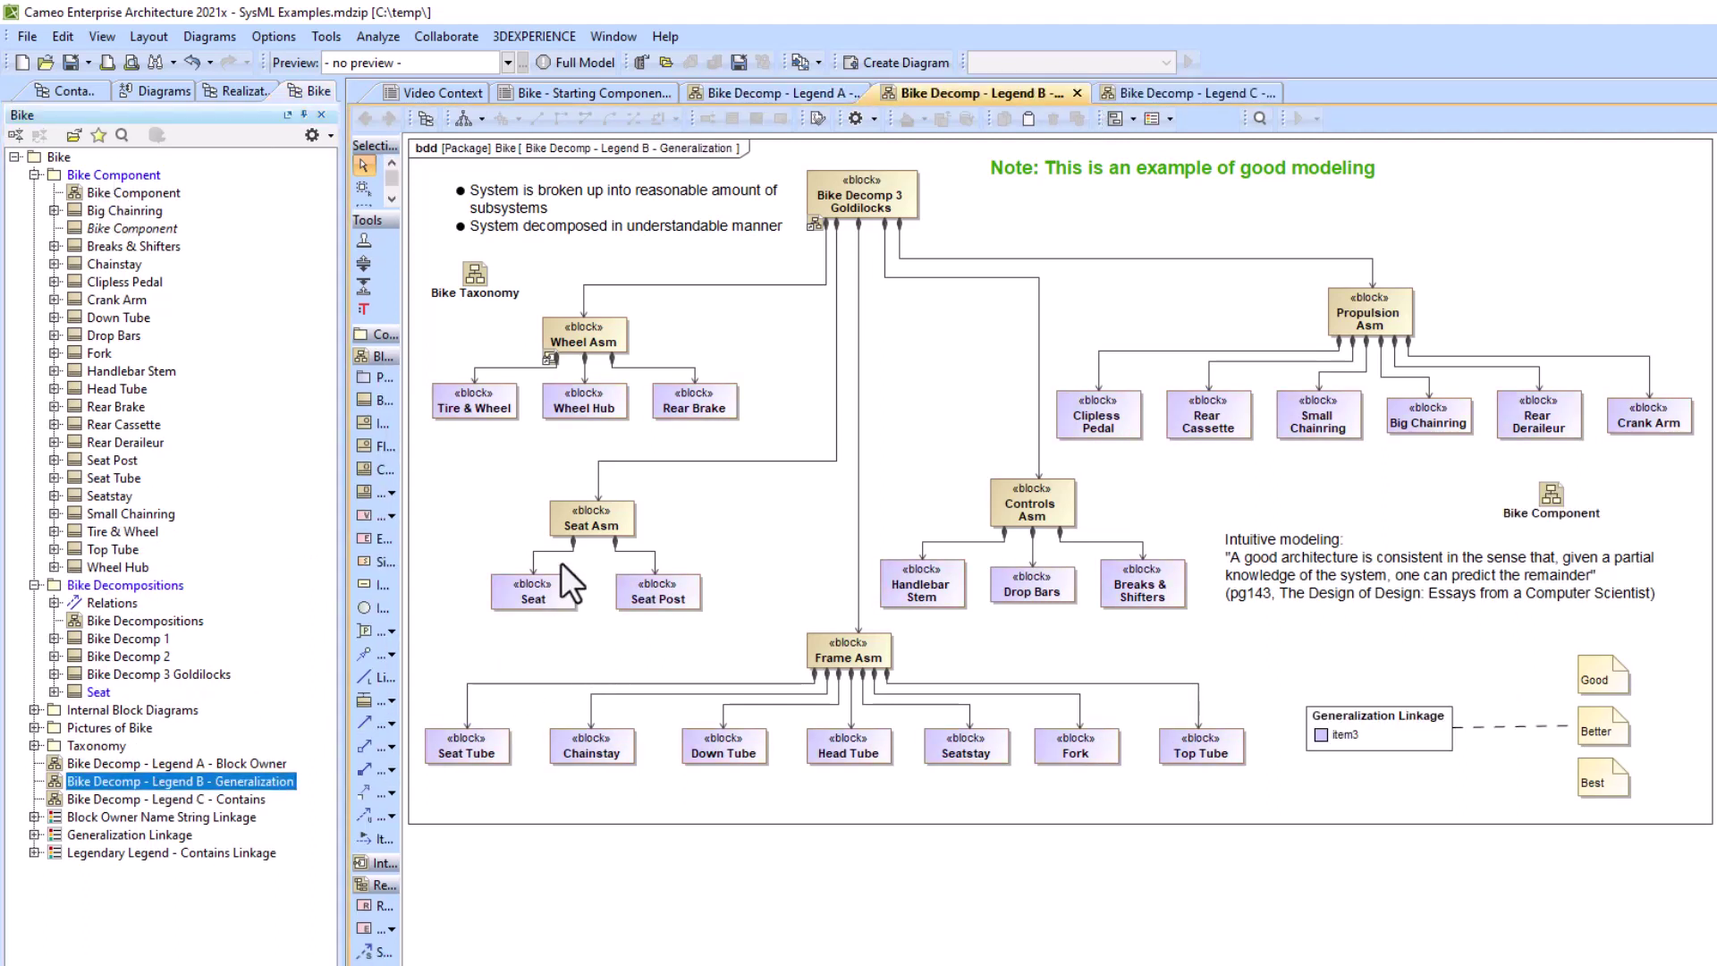
click(533, 594)
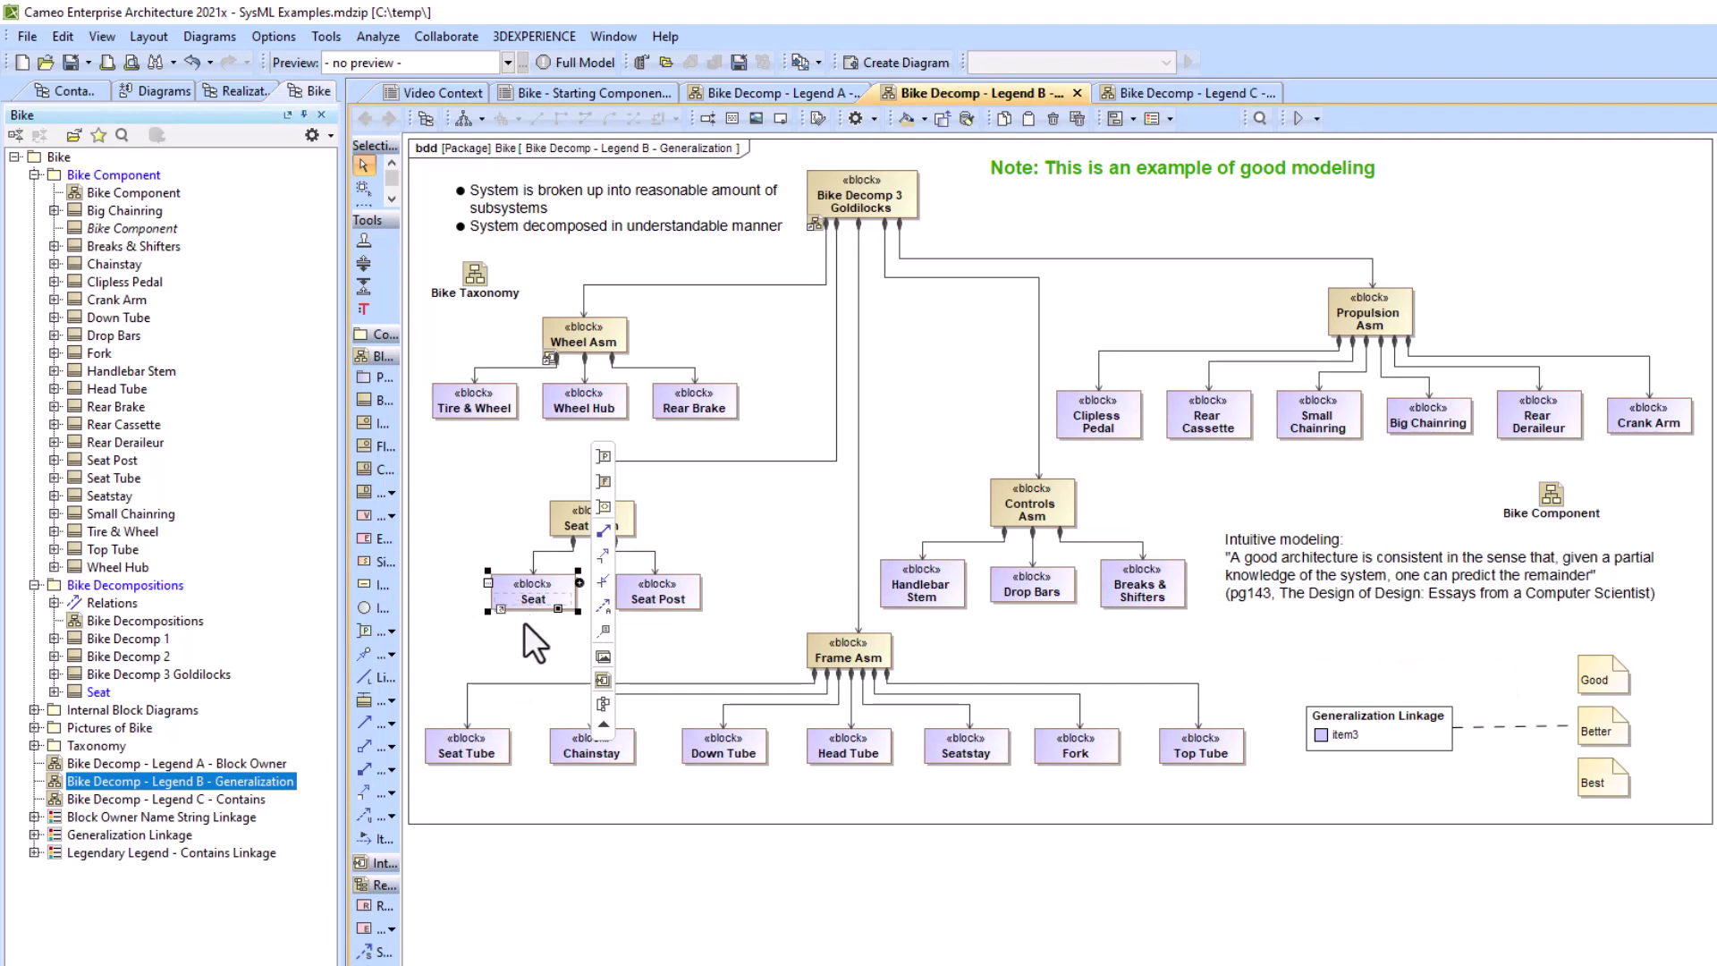
click(524, 625)
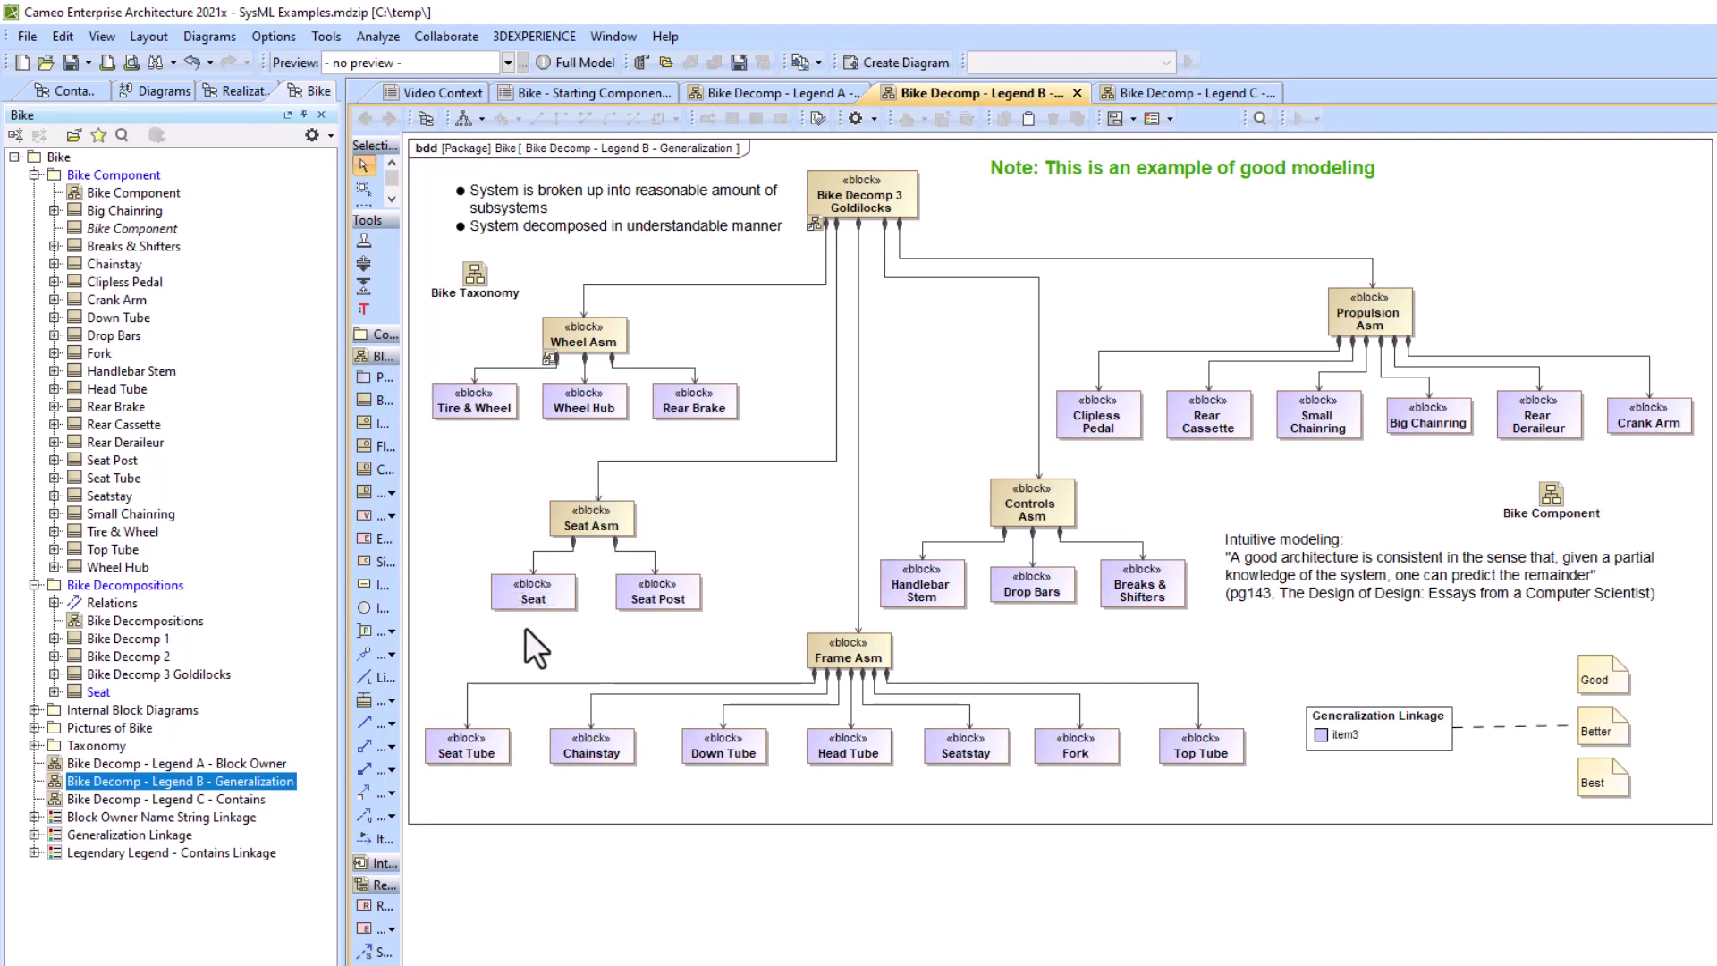
- Rename the Bike Component block to Bike ABC Component, then restore the original name
click(107, 229)
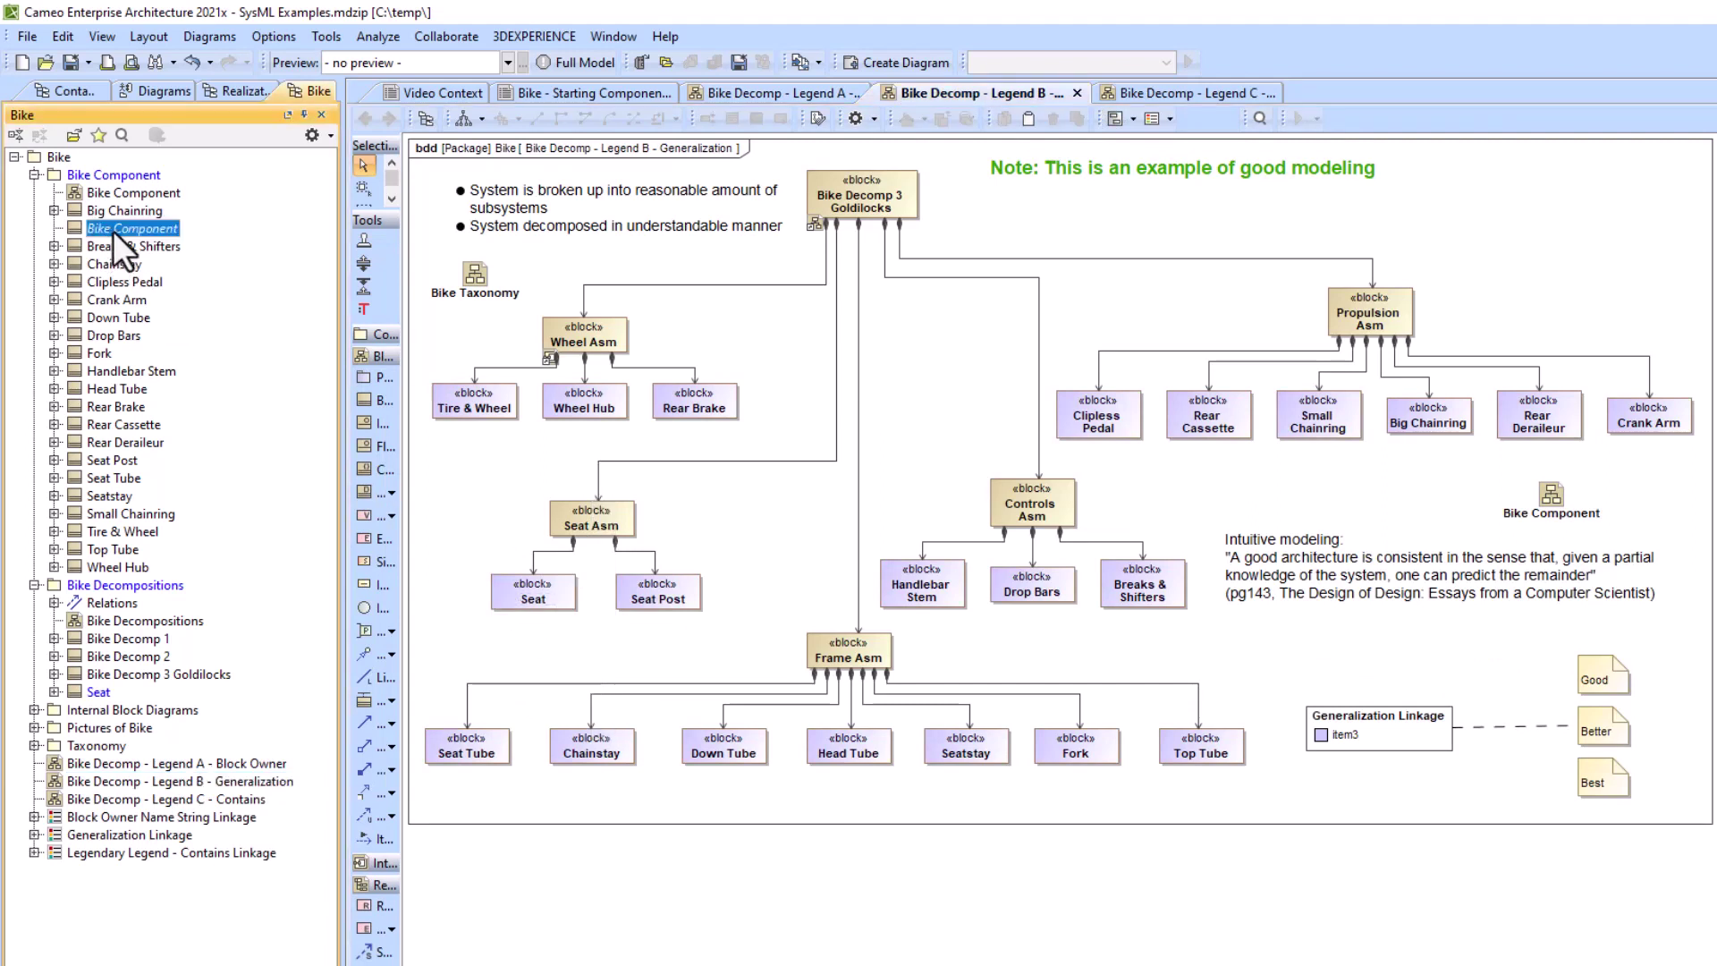
click(113, 230)
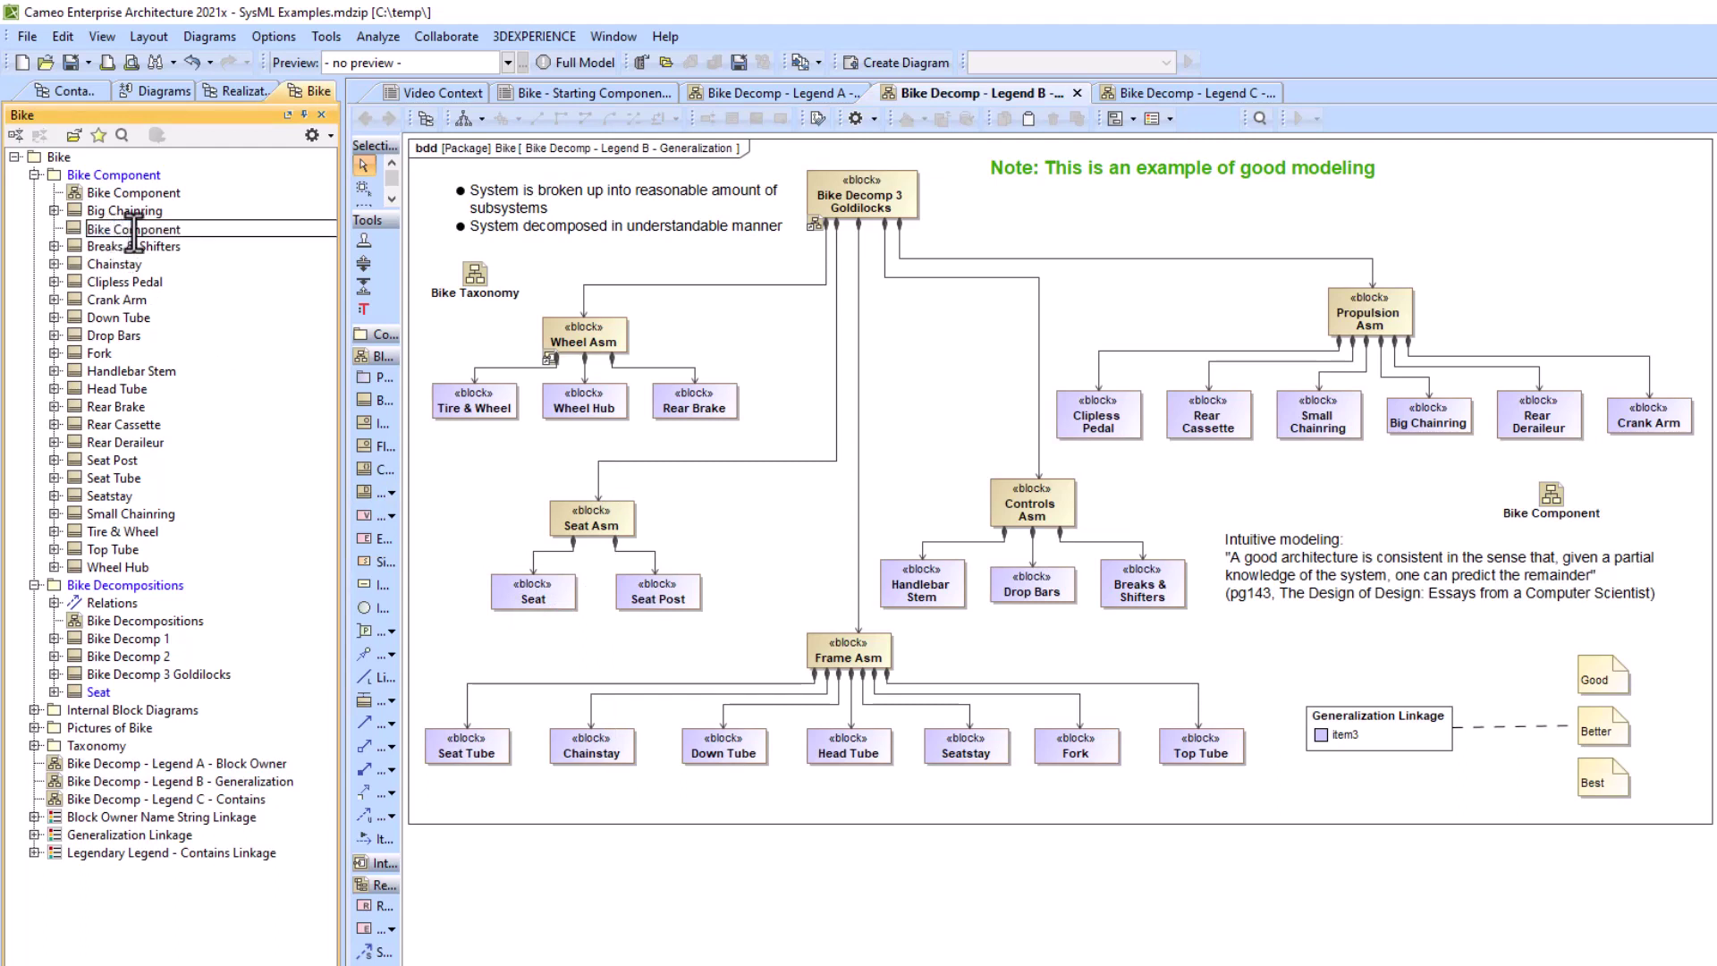
text(ABC)
key(Return)
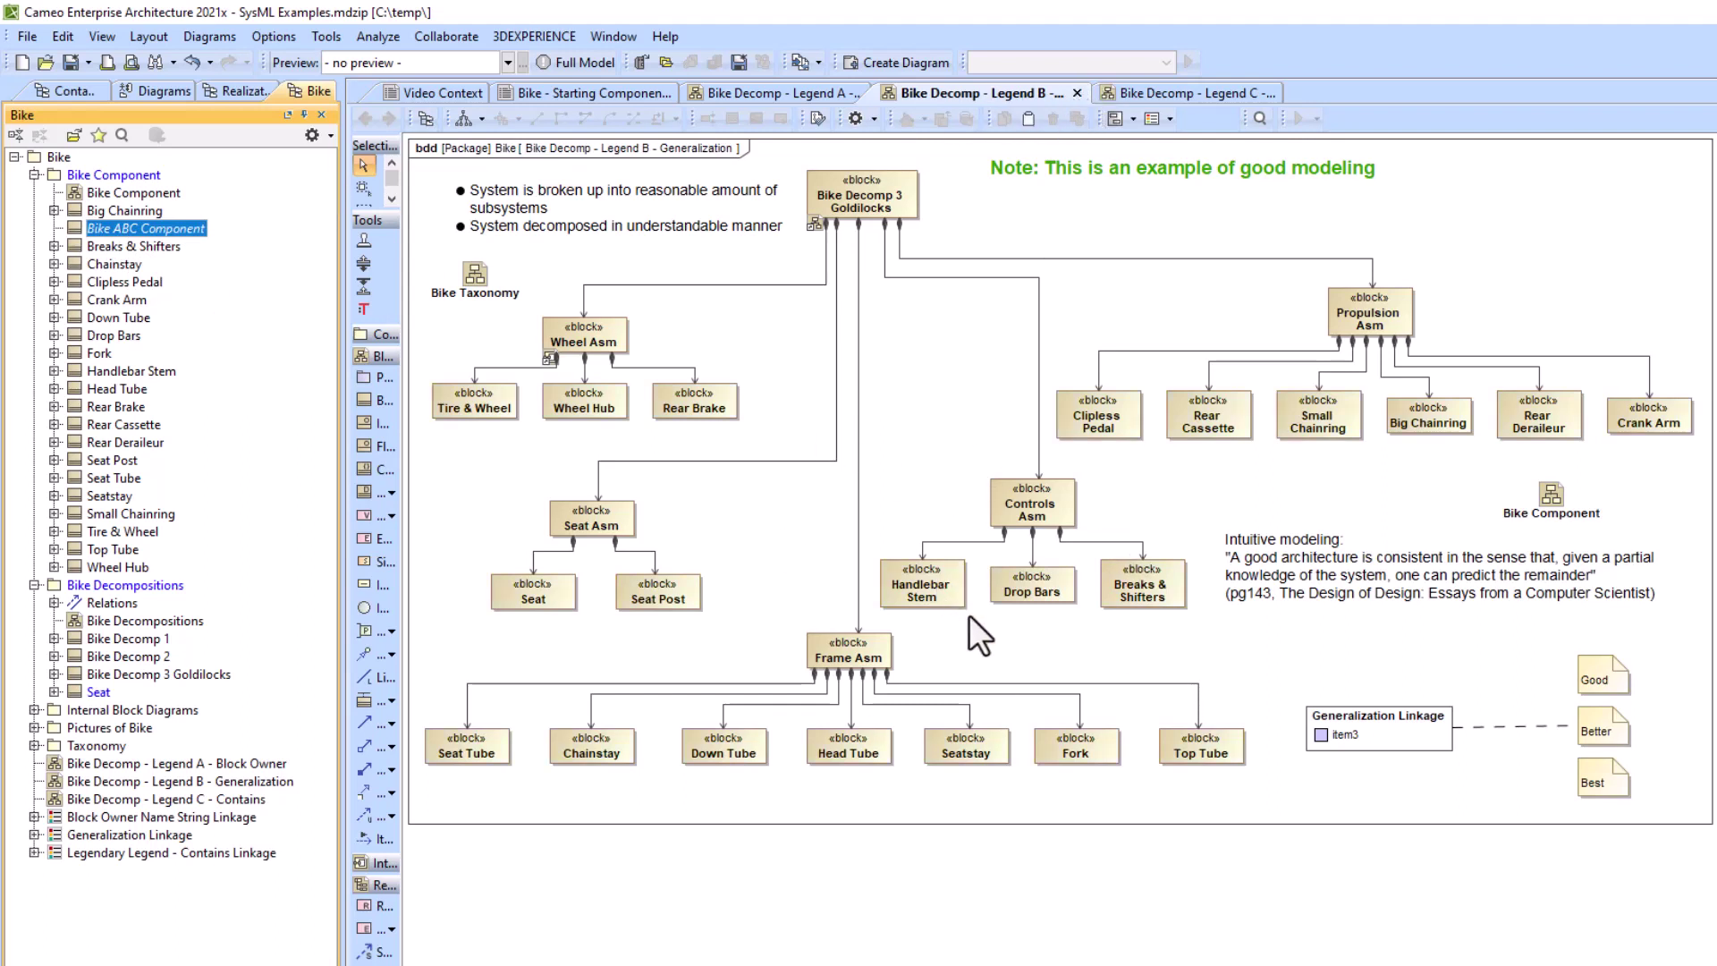
click(132, 229)
double_click(120, 229)
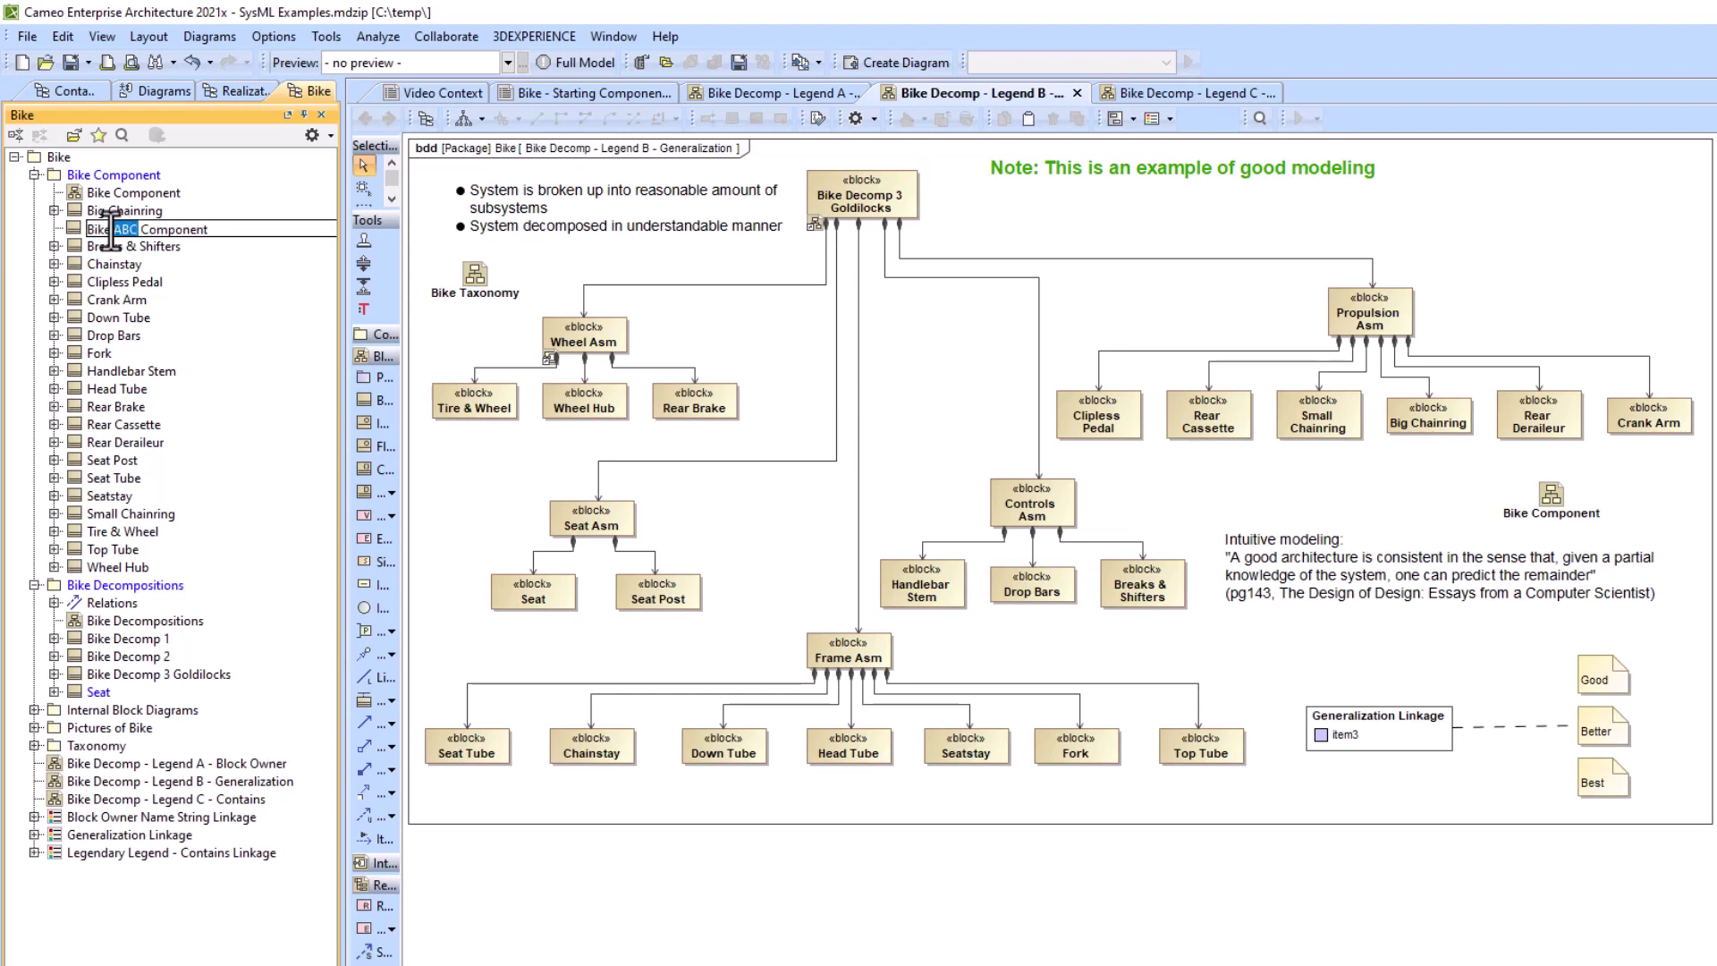
key(Delete)
click(143, 299)
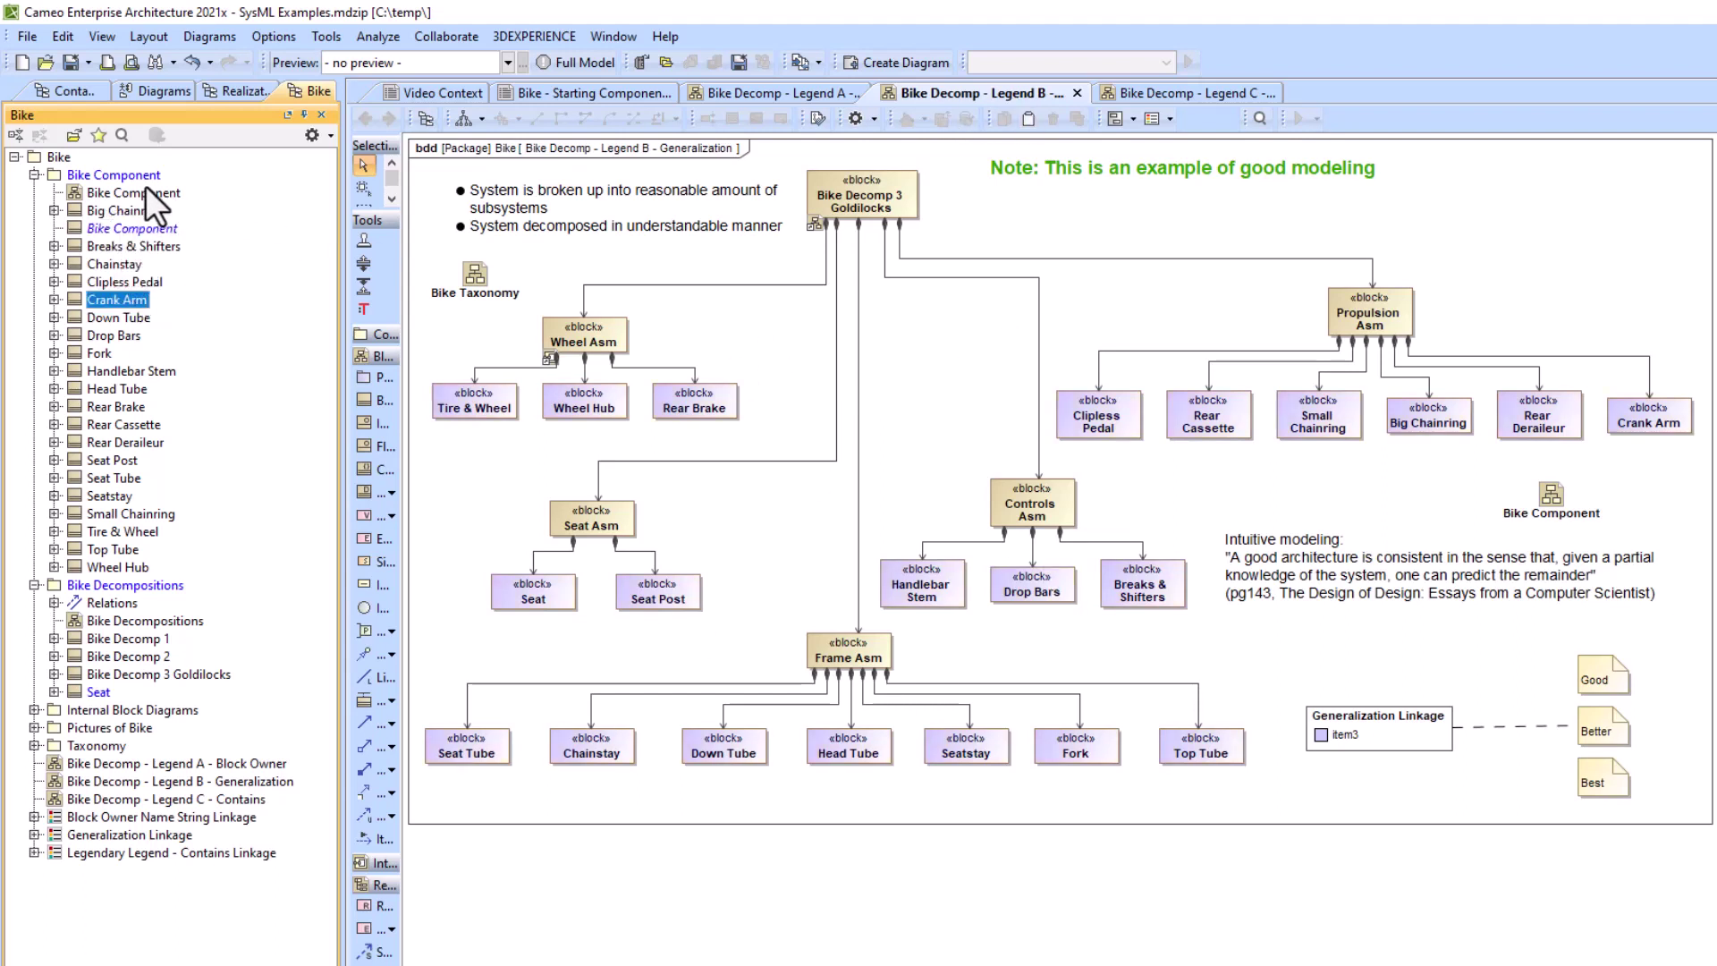
- Rename the Bike Component package to Bike ABC Component
click(101, 176)
click(93, 175)
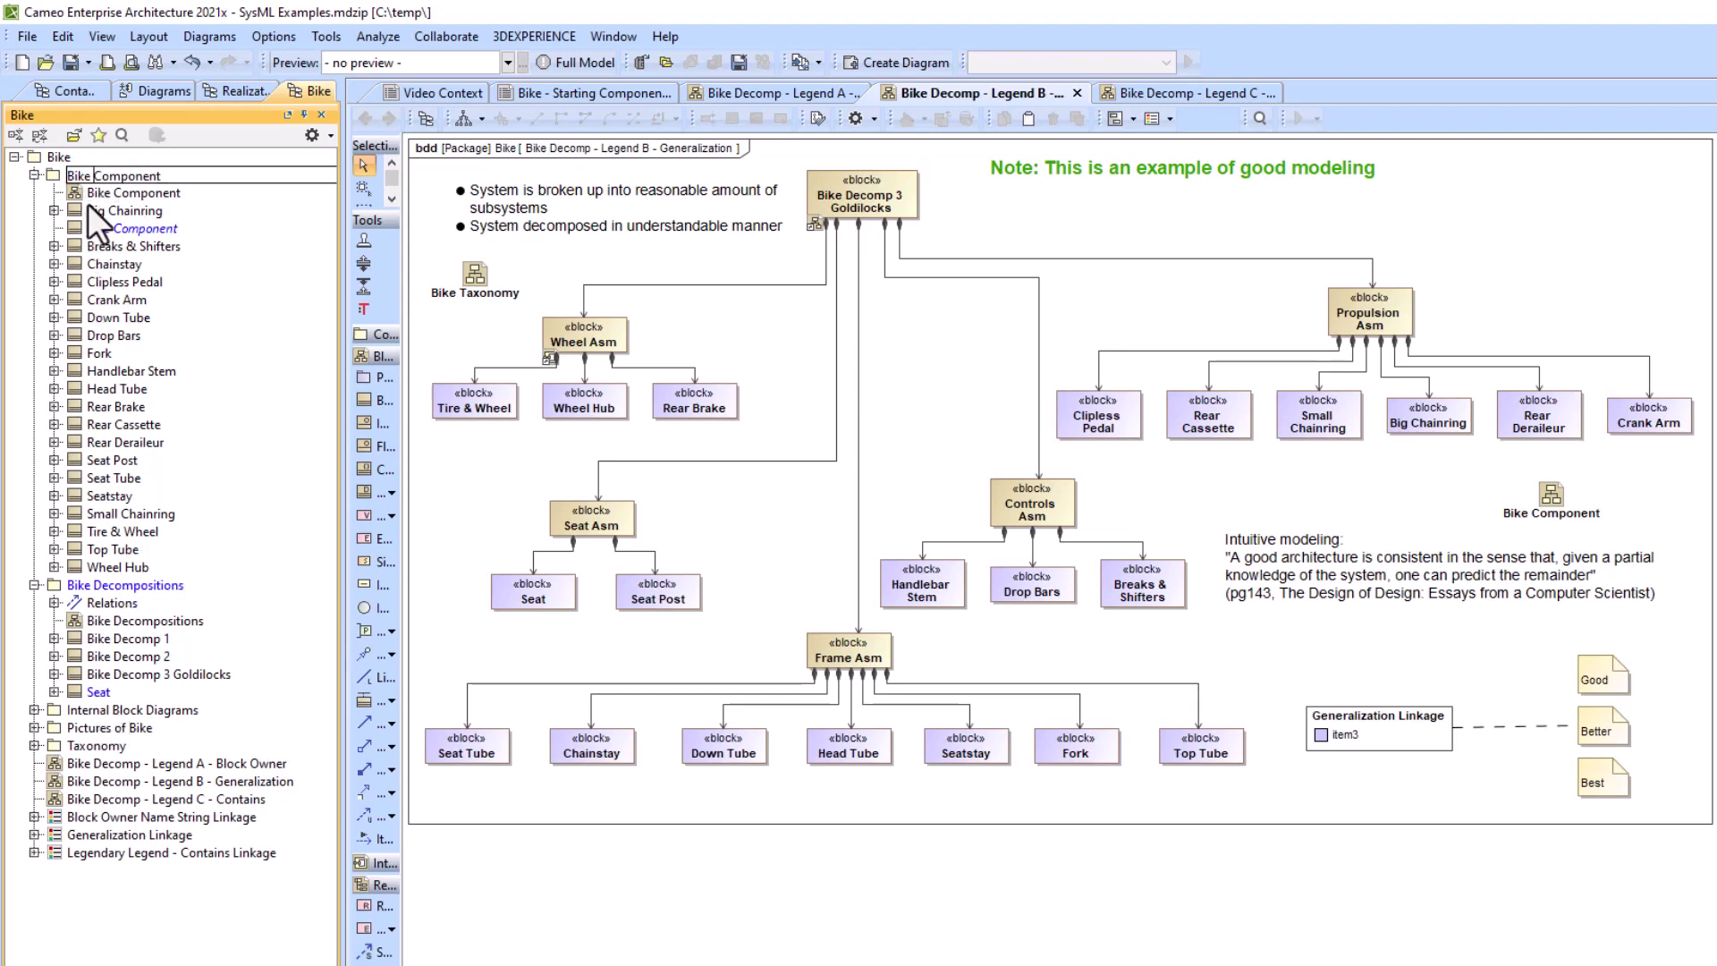
text(ABC)
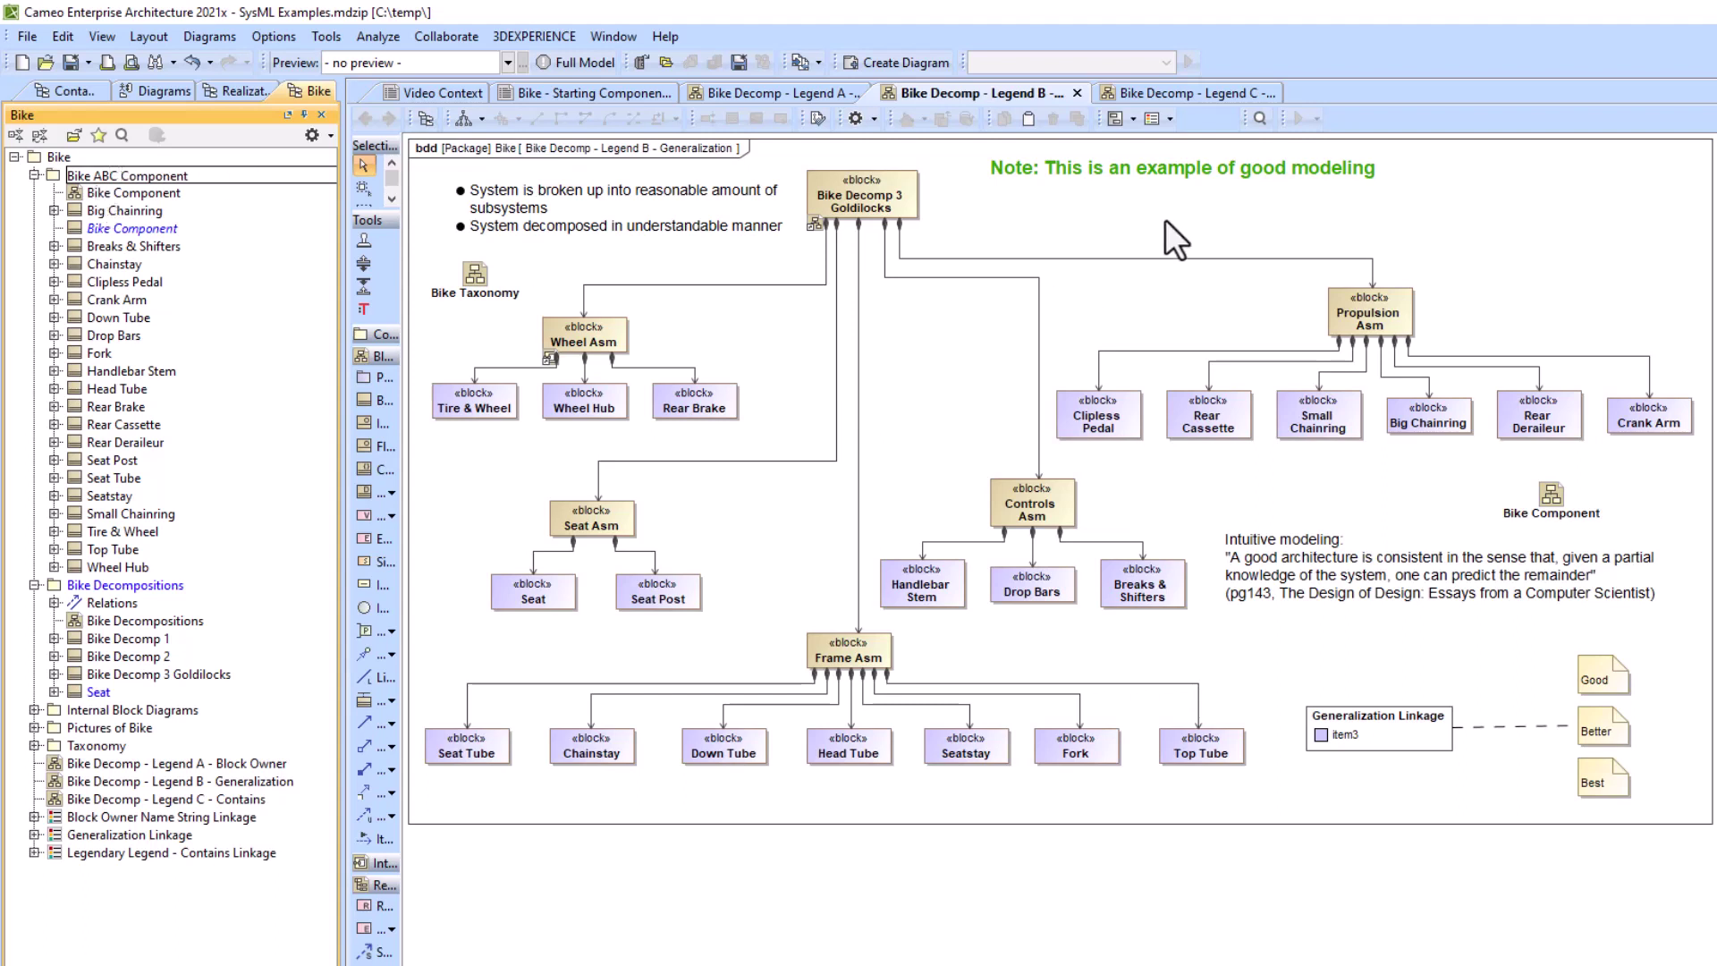
key(Return)
- Reopen the Legend B - Generalization diagram and check the renamed package and block
click(1076, 93)
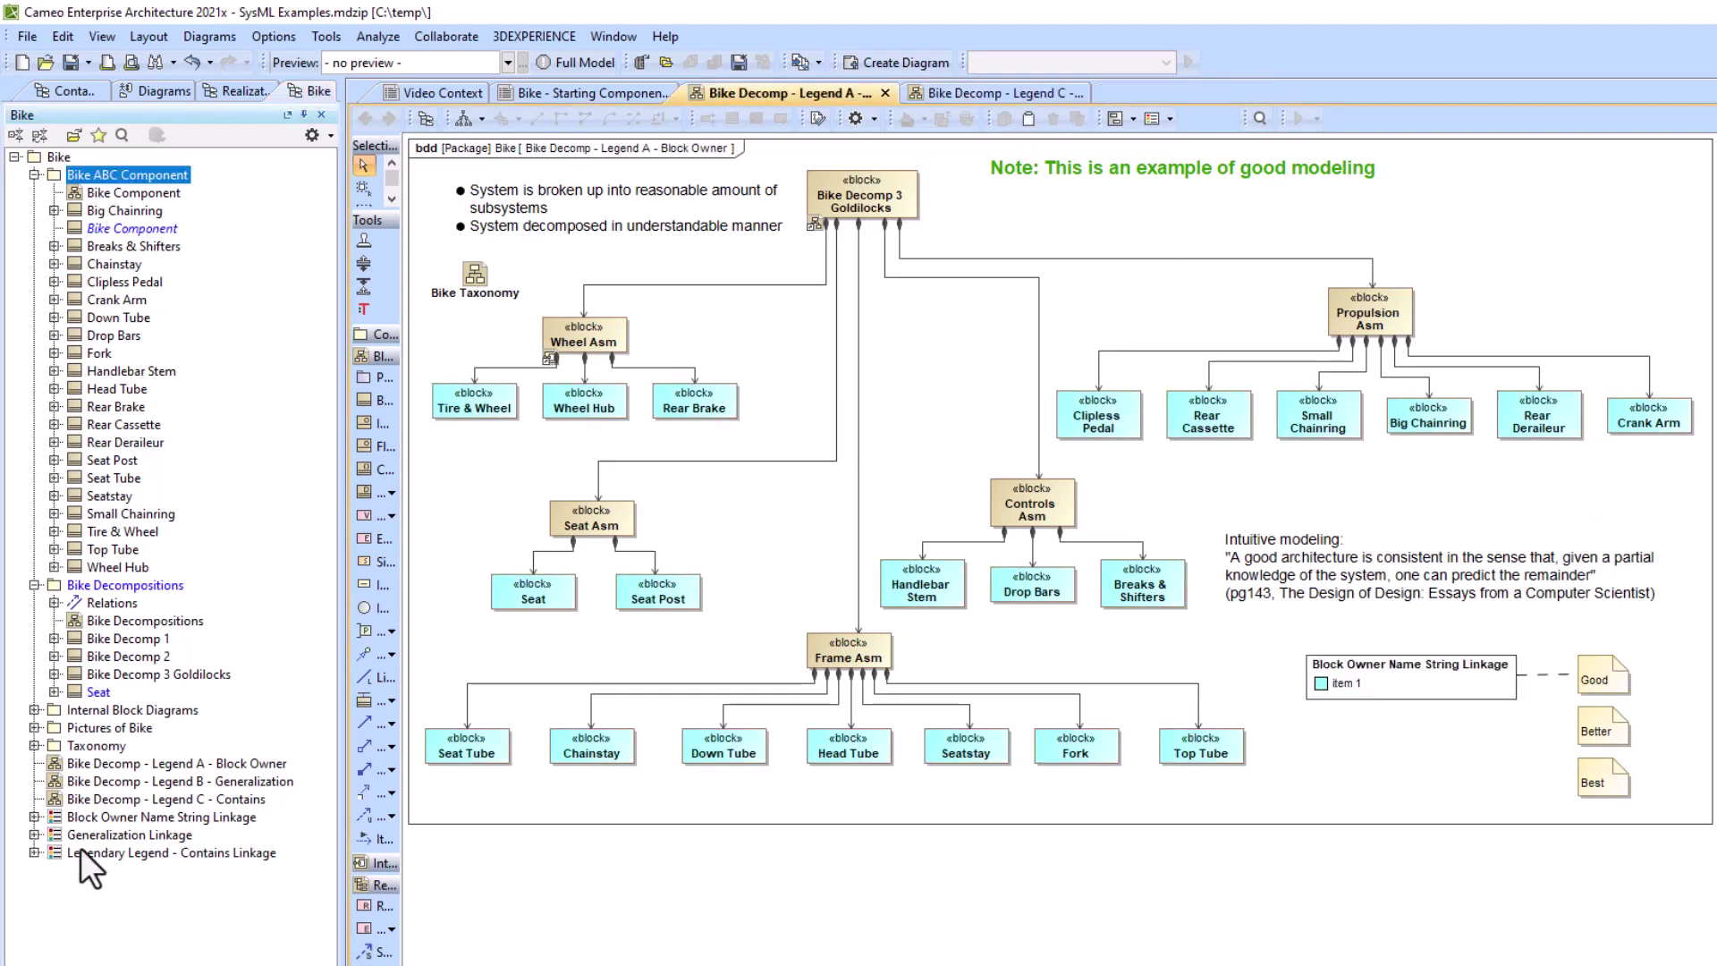
double_click(138, 780)
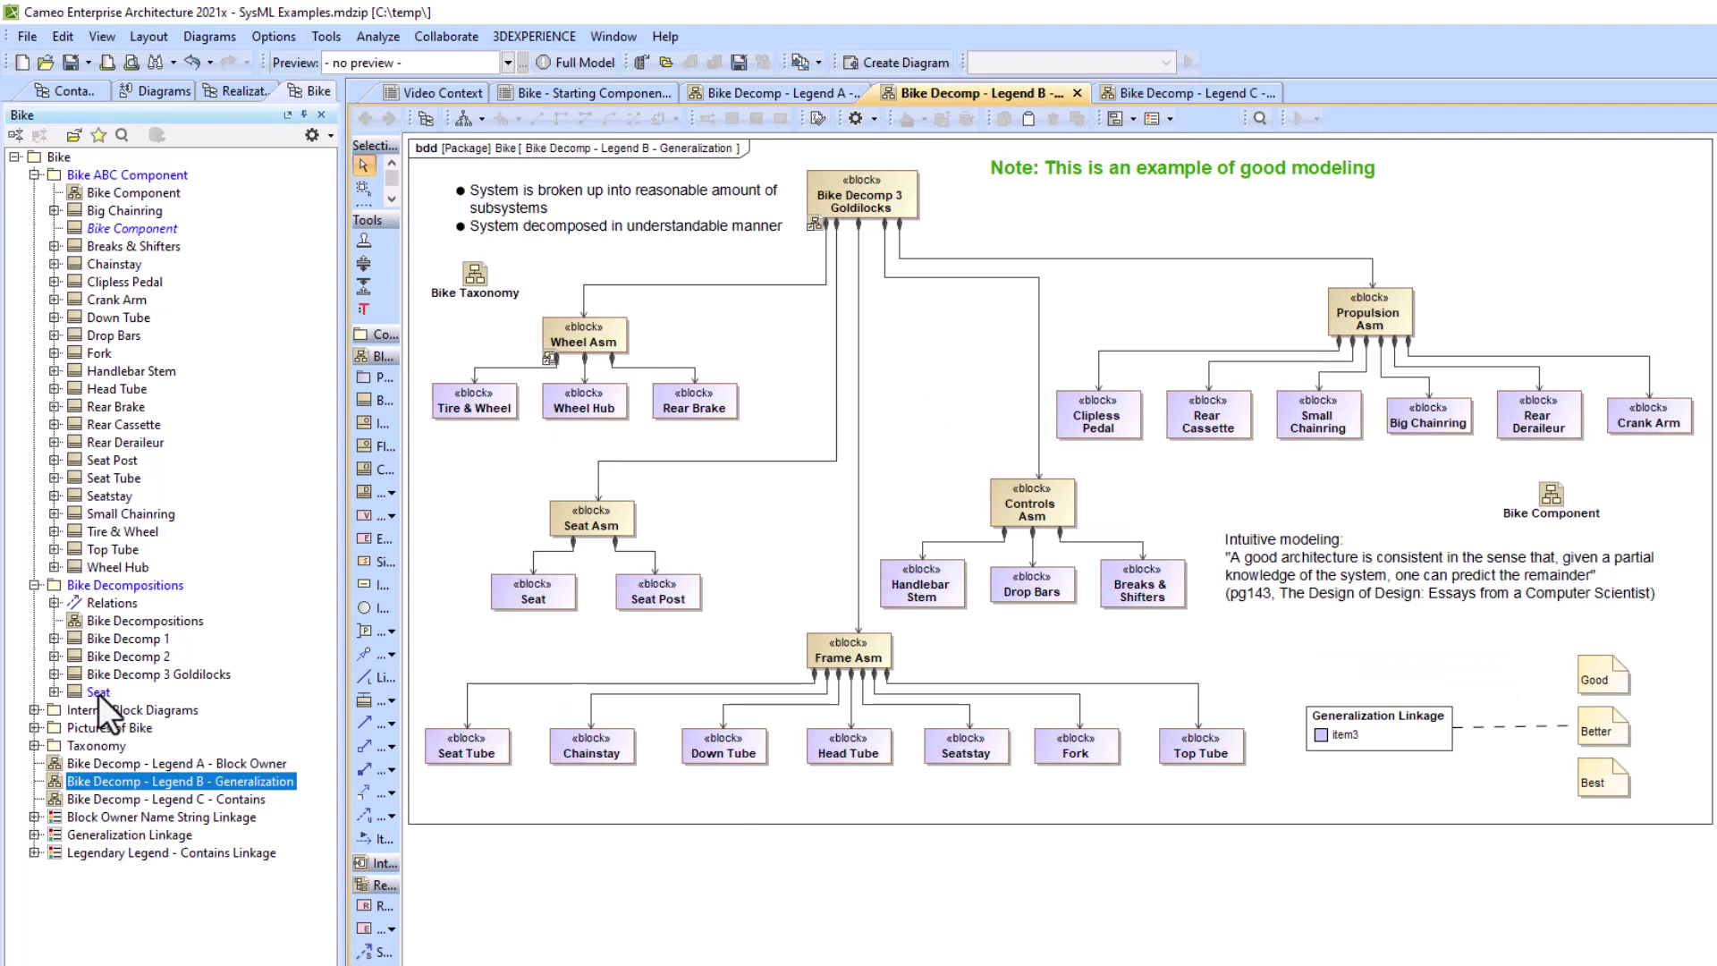
click(73, 174)
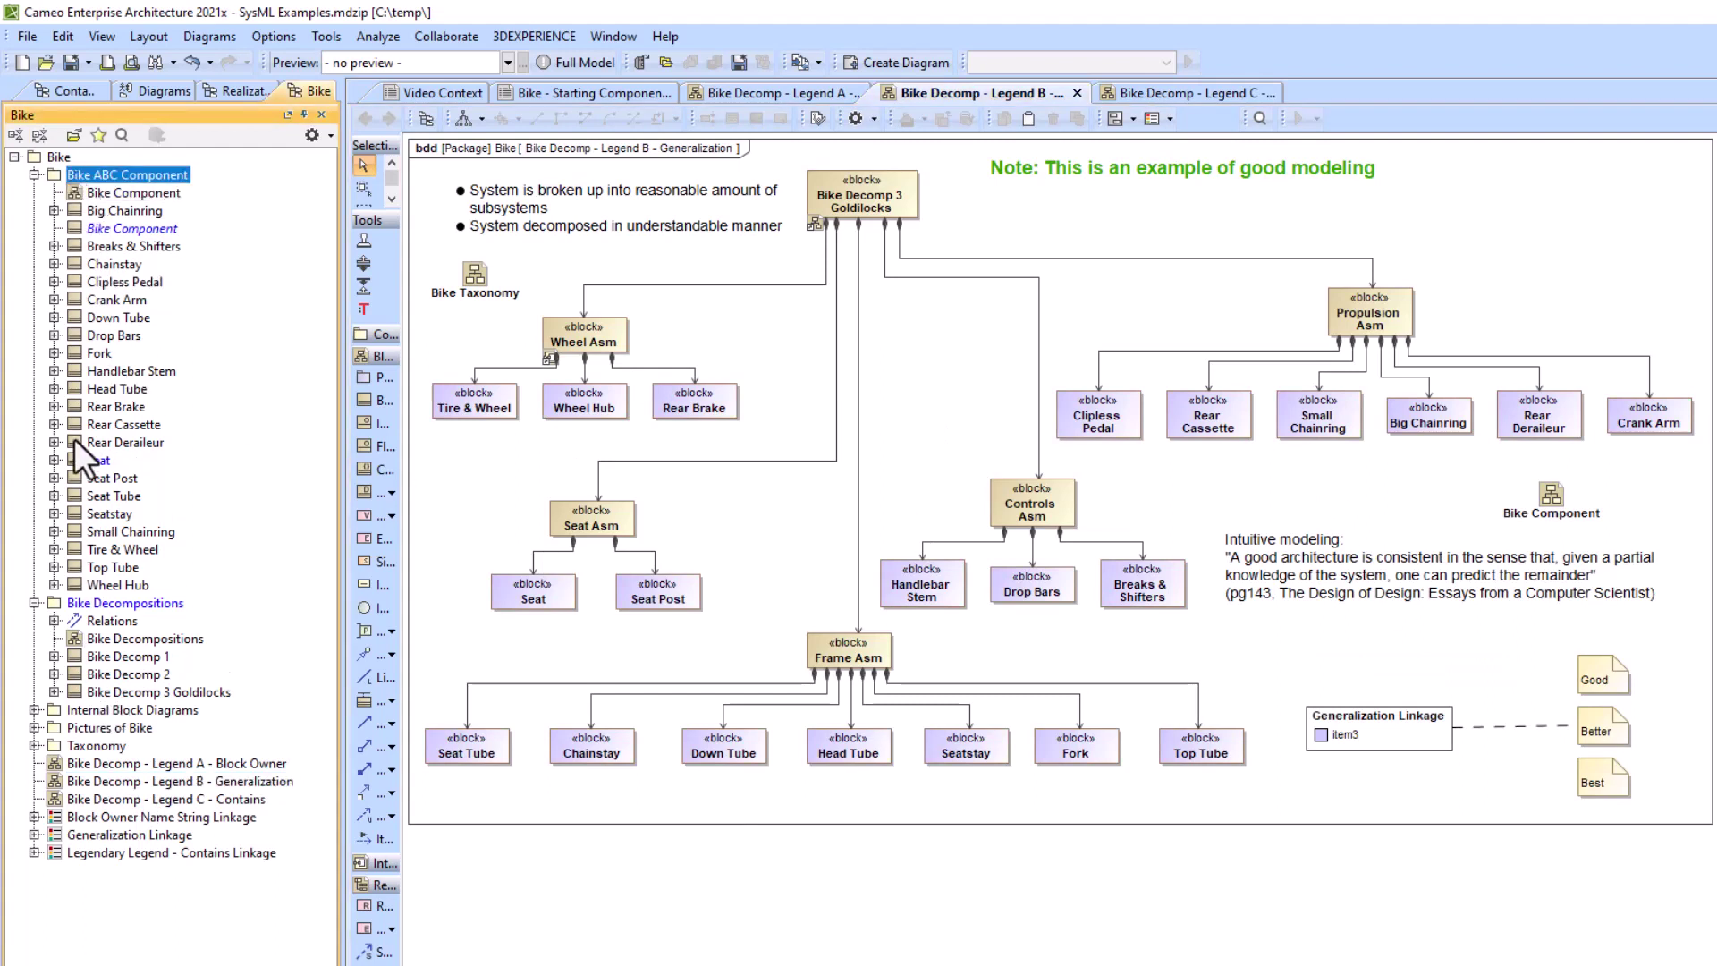
click(117, 229)
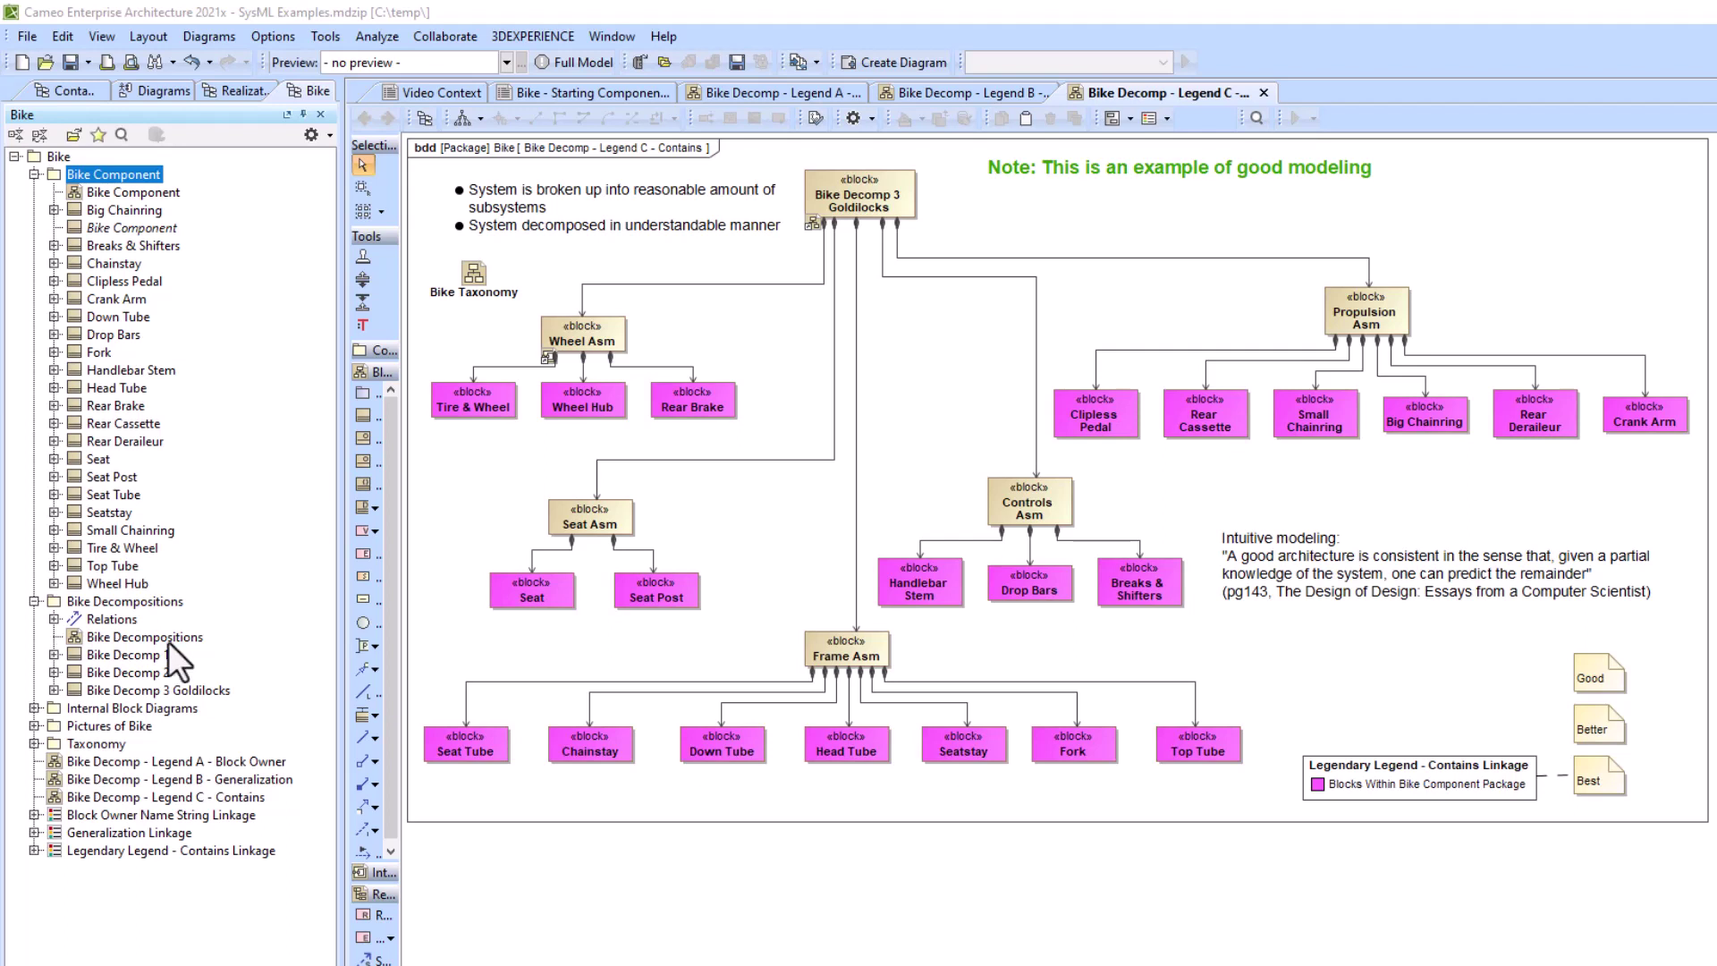
- Inspect the Rear Brake, Wheel Hub and Wheel Asm blocks on the Legend C diagram
click(721, 410)
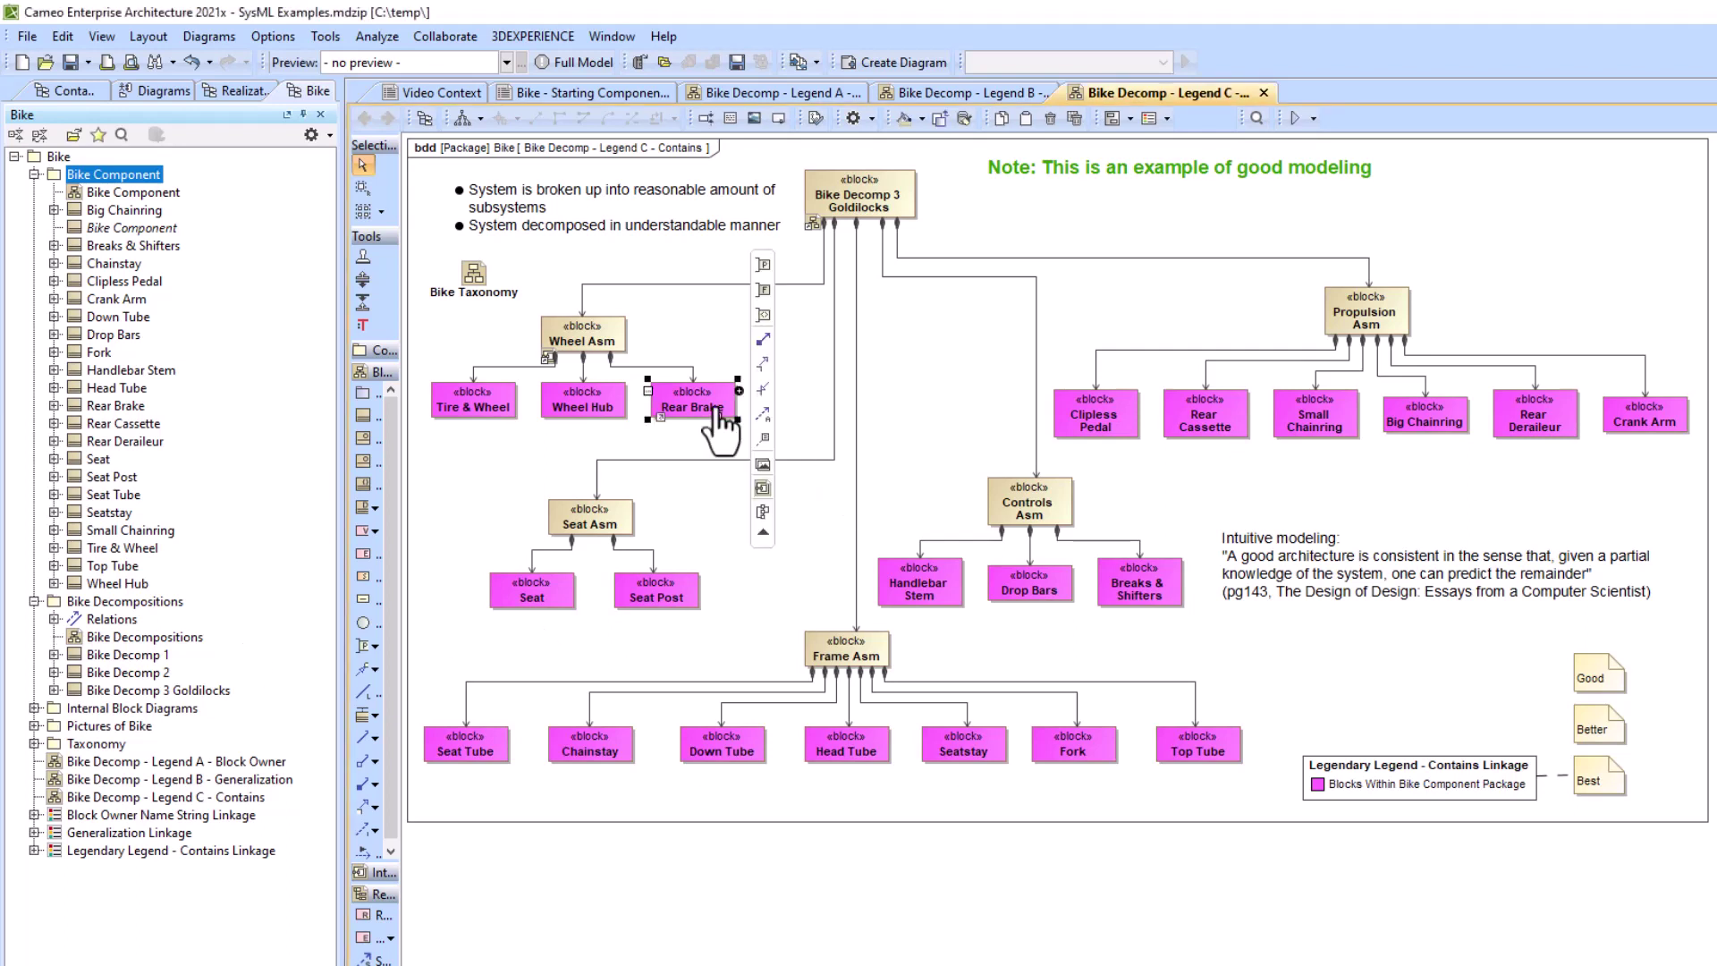
click(588, 410)
click(592, 338)
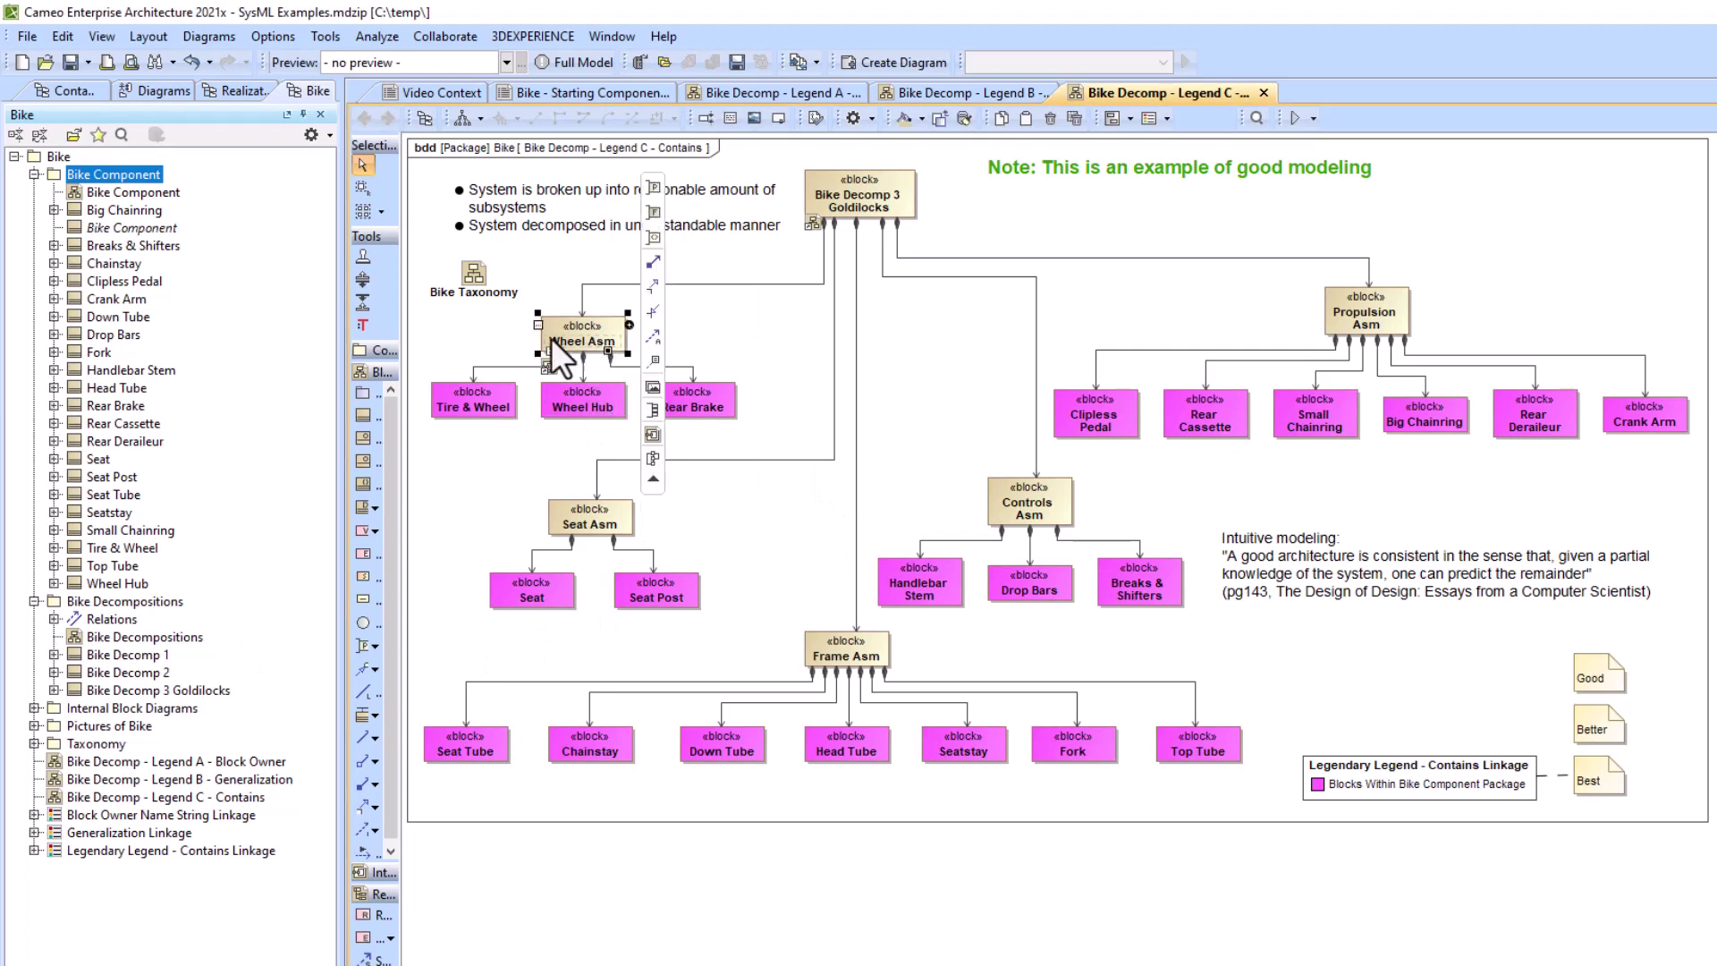
click(88, 173)
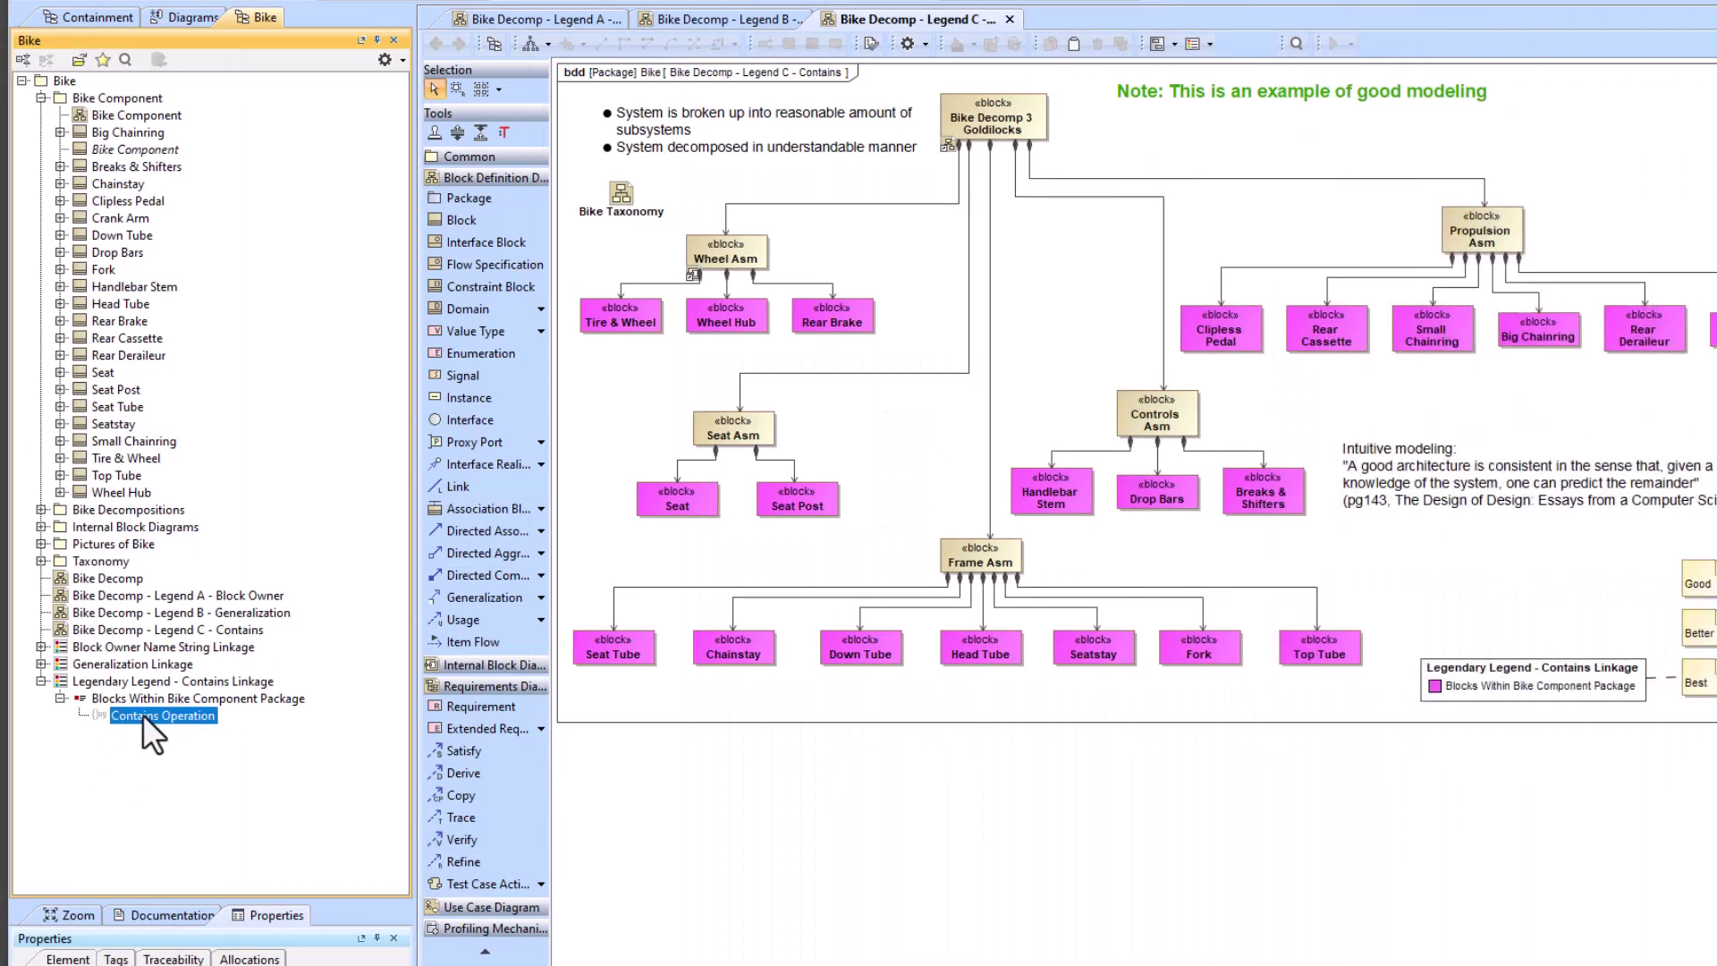
- Open the Contains Operation body editor, expand its arguments and Input parameters, and browse Behavior choices
double_click(143, 716)
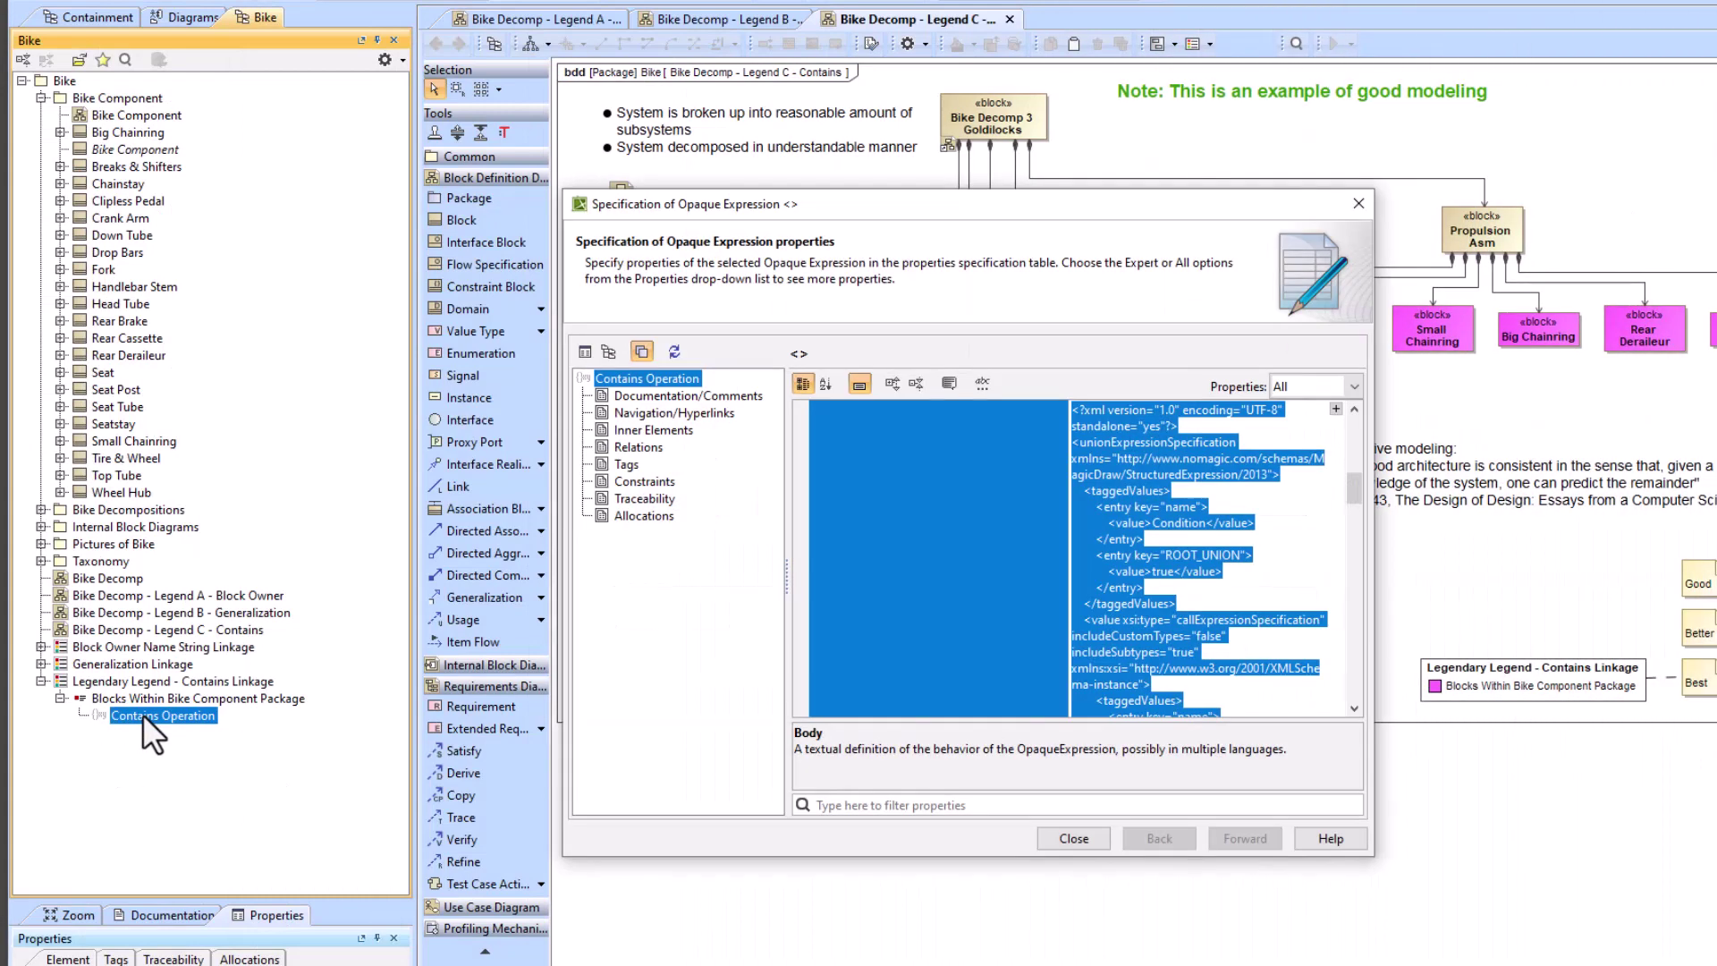
scroll(1354, 442, up, 8)
scroll(1350, 442, down, 6)
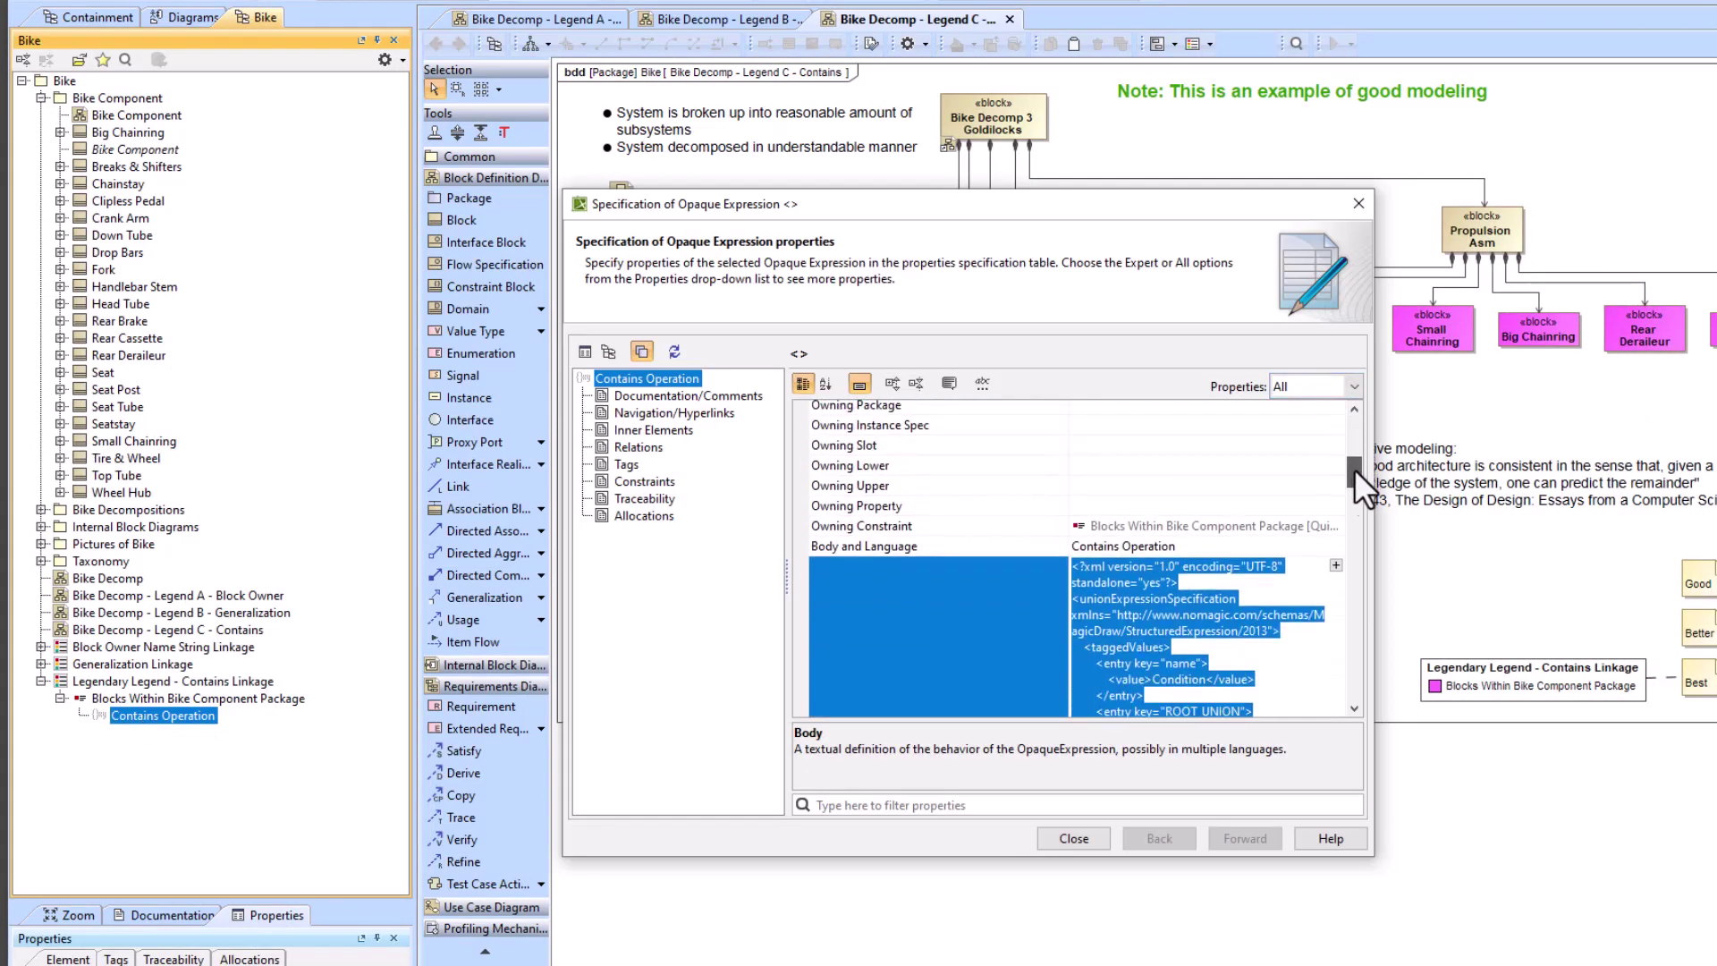
click(1265, 544)
click(1334, 544)
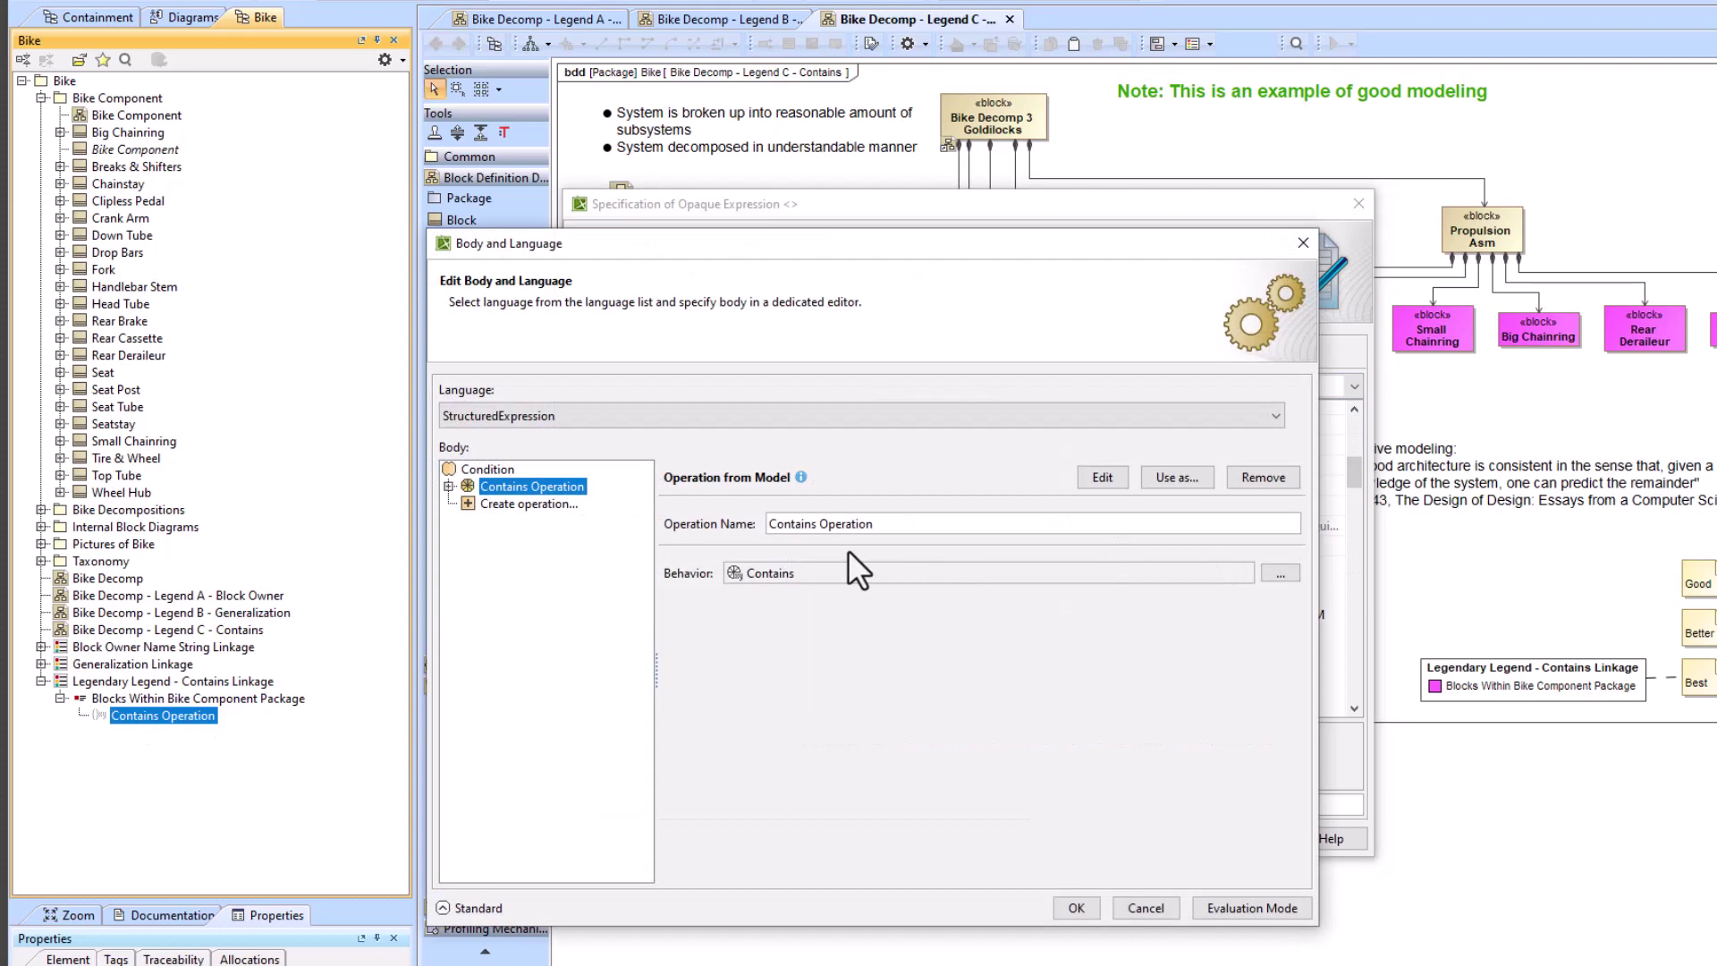
click(449, 486)
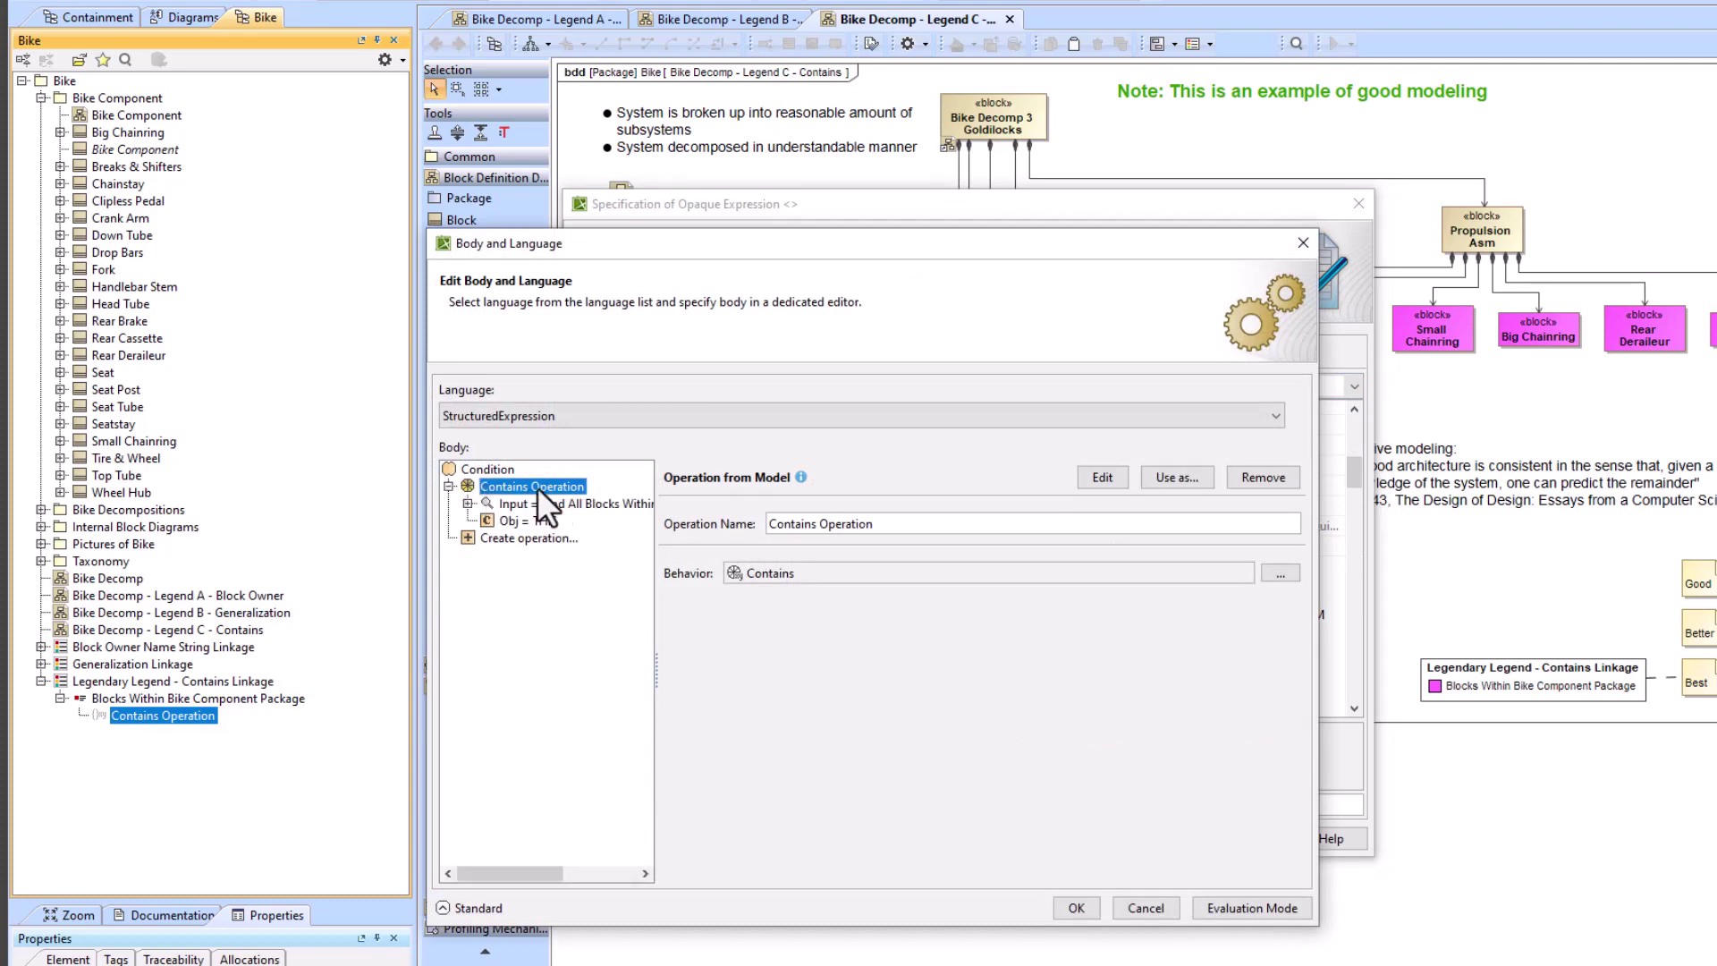
click(467, 503)
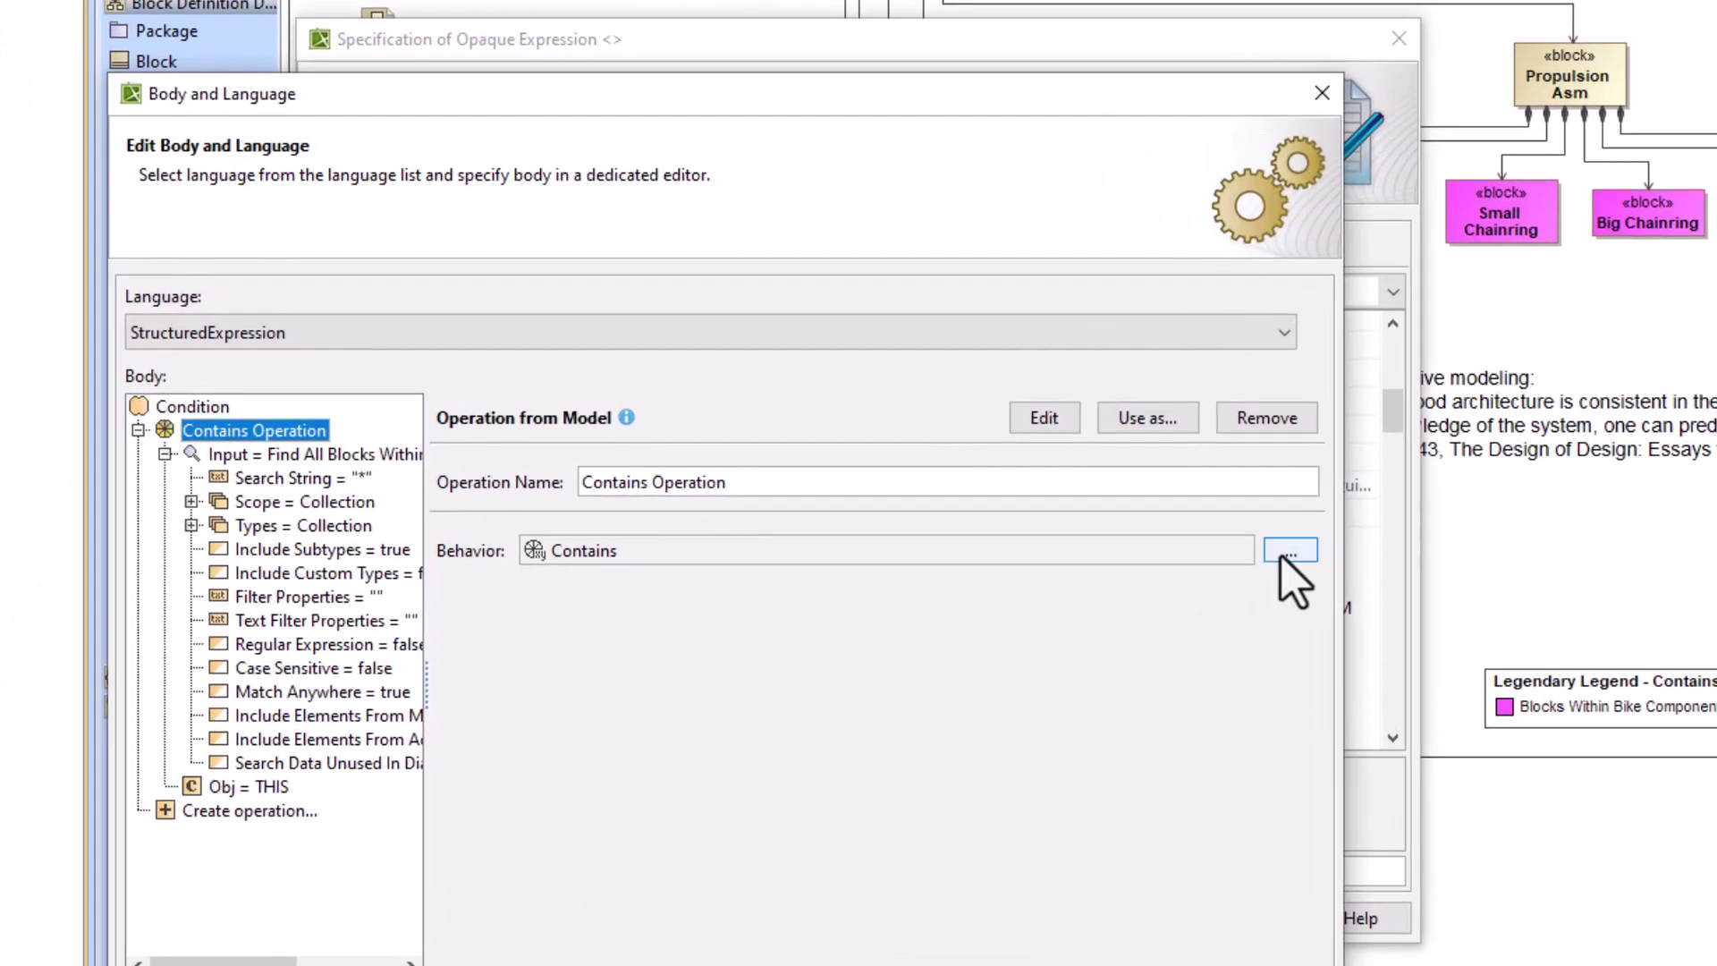
click(1289, 550)
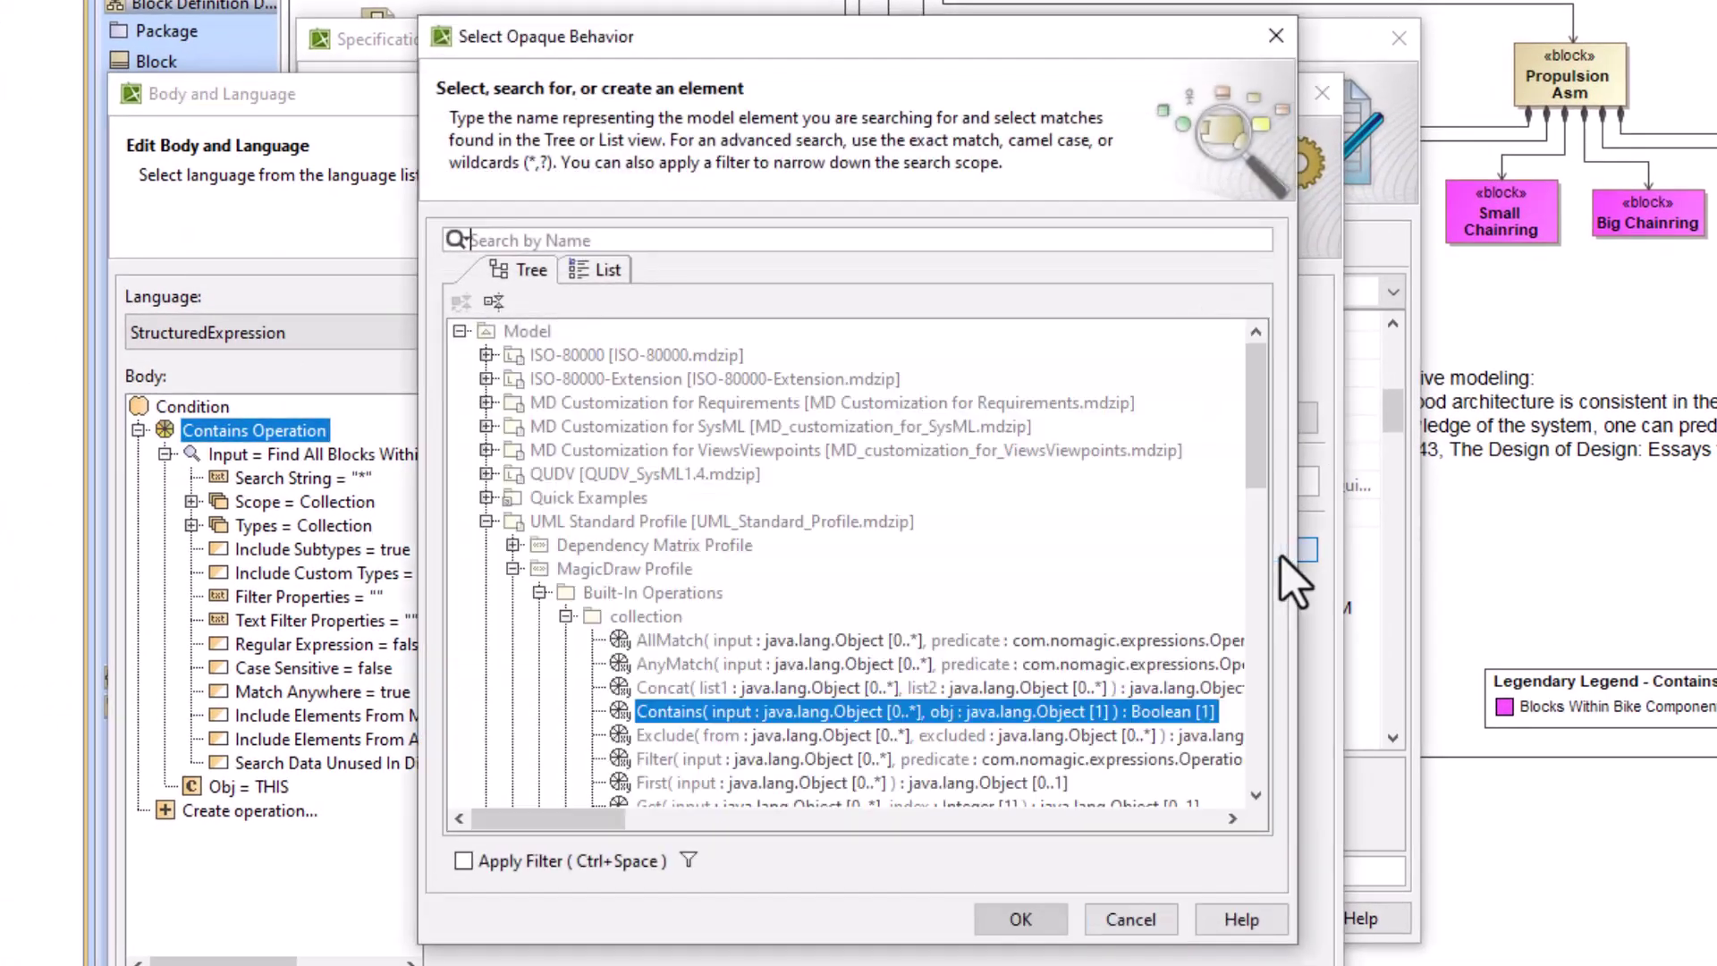
- Browse the collection operations Contains, PropertyTest, Find and IfThenElse in Select Opaque Behavior
click(615, 522)
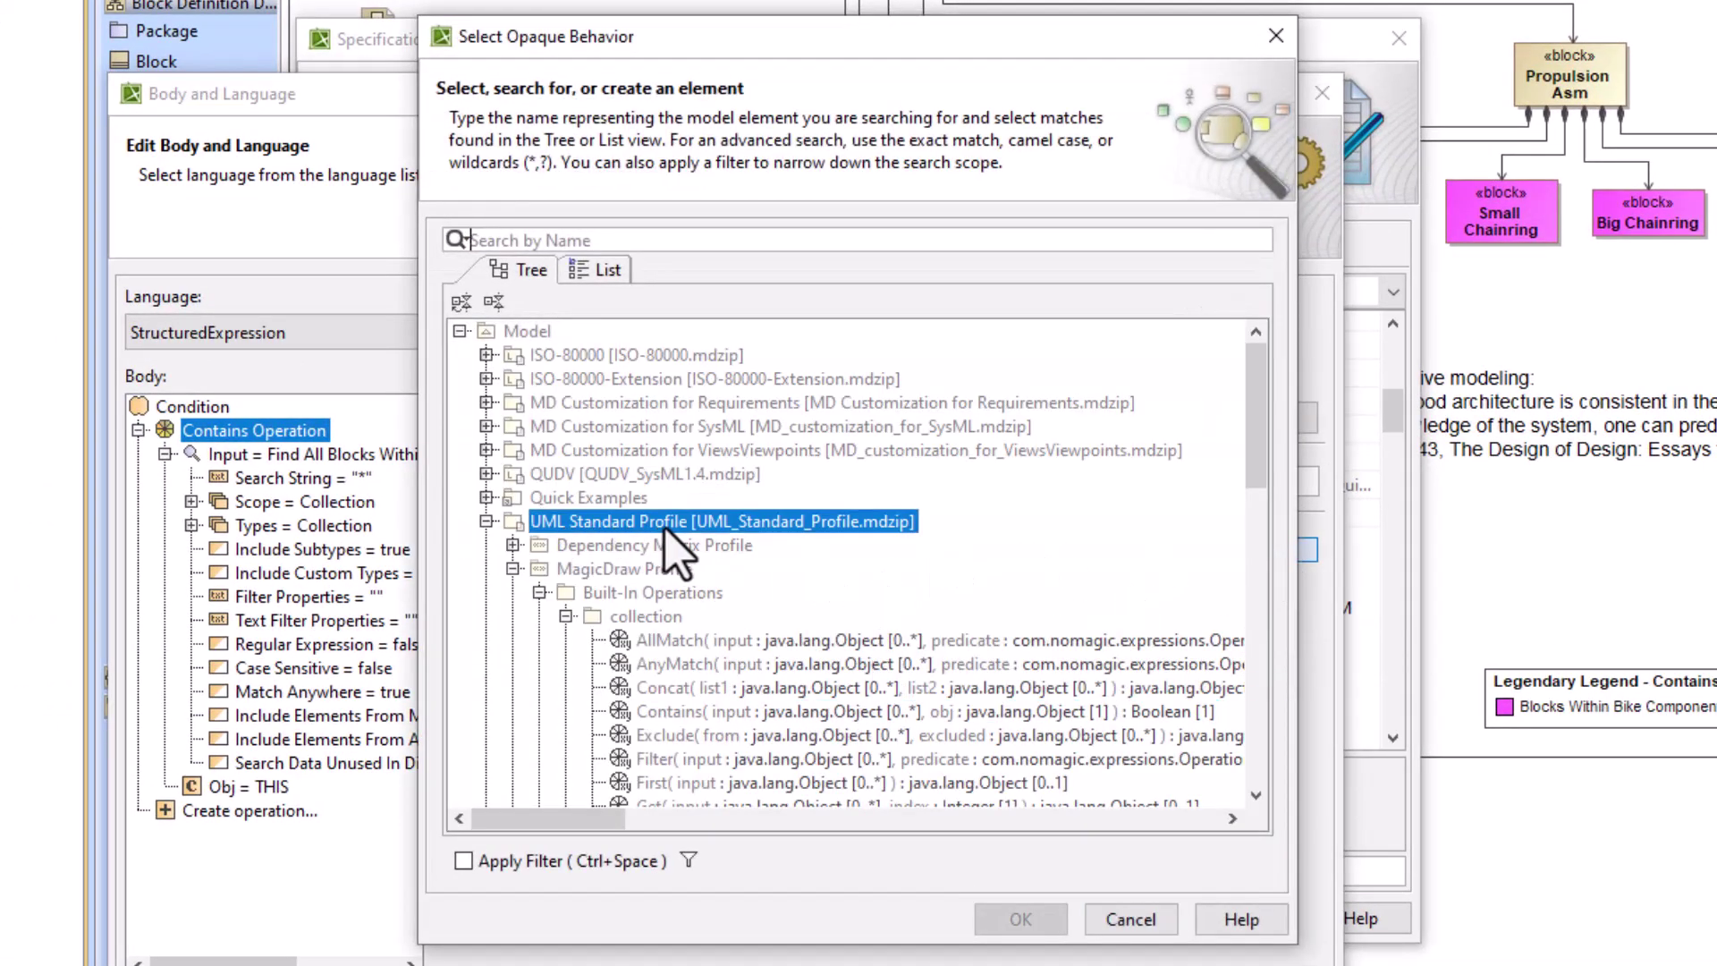
drag(1255, 418, 1265, 518)
click(711, 442)
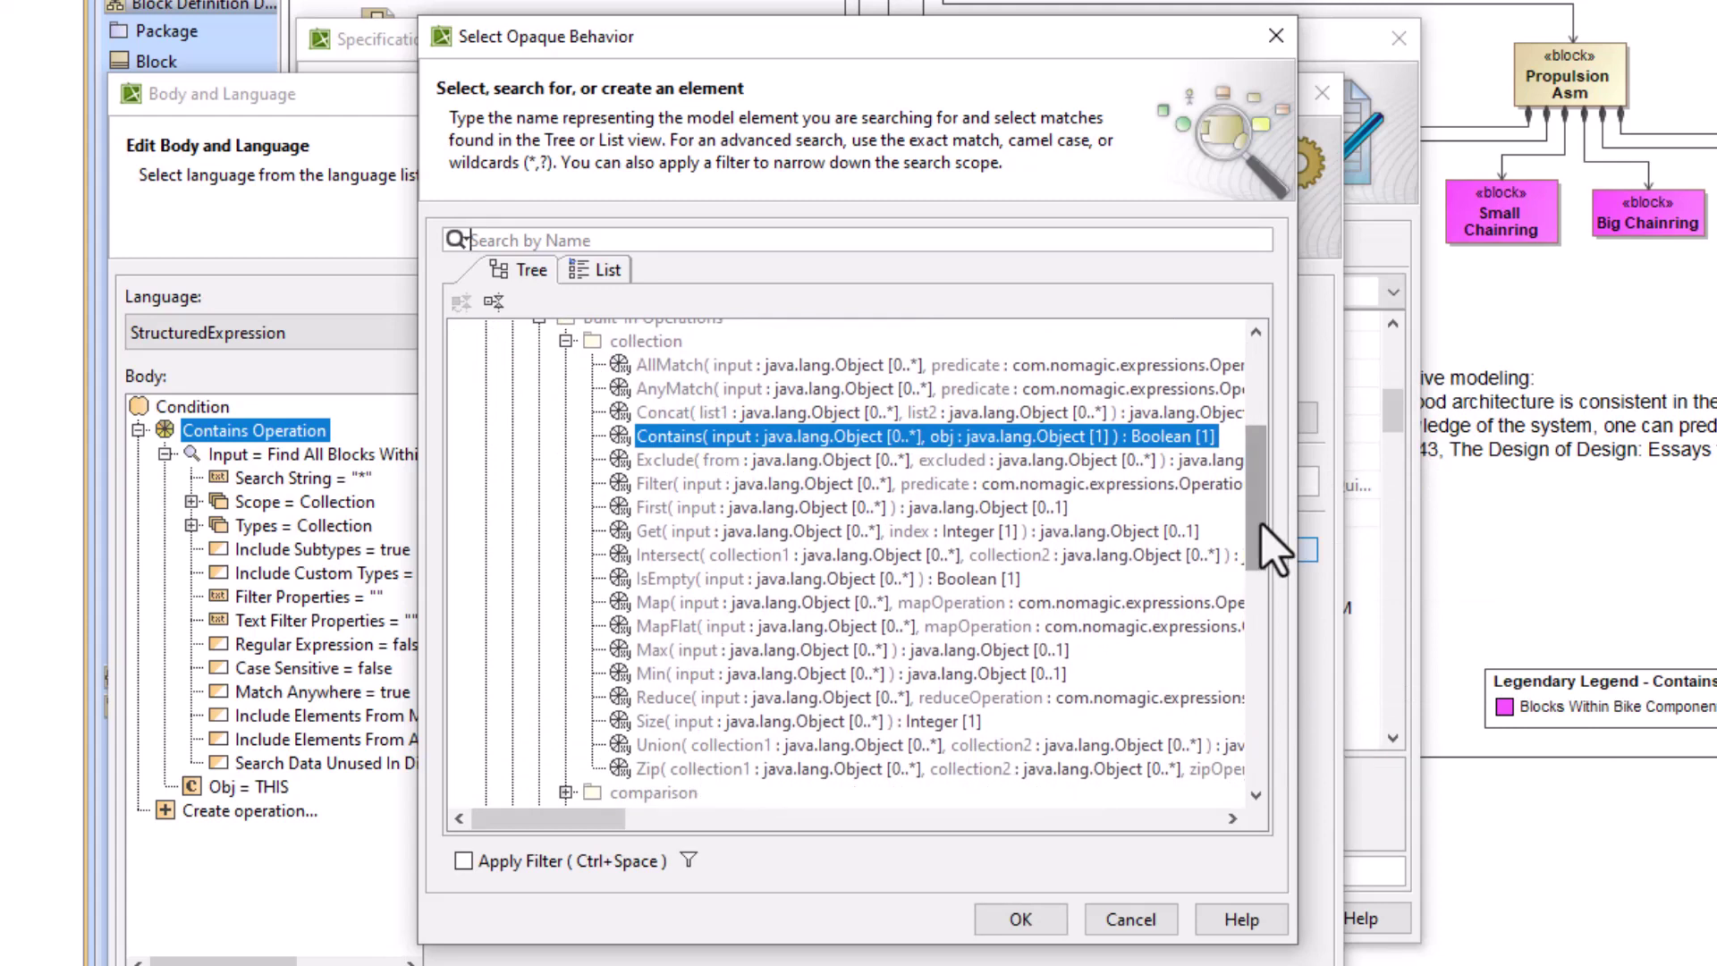
drag(1268, 545, 1269, 661)
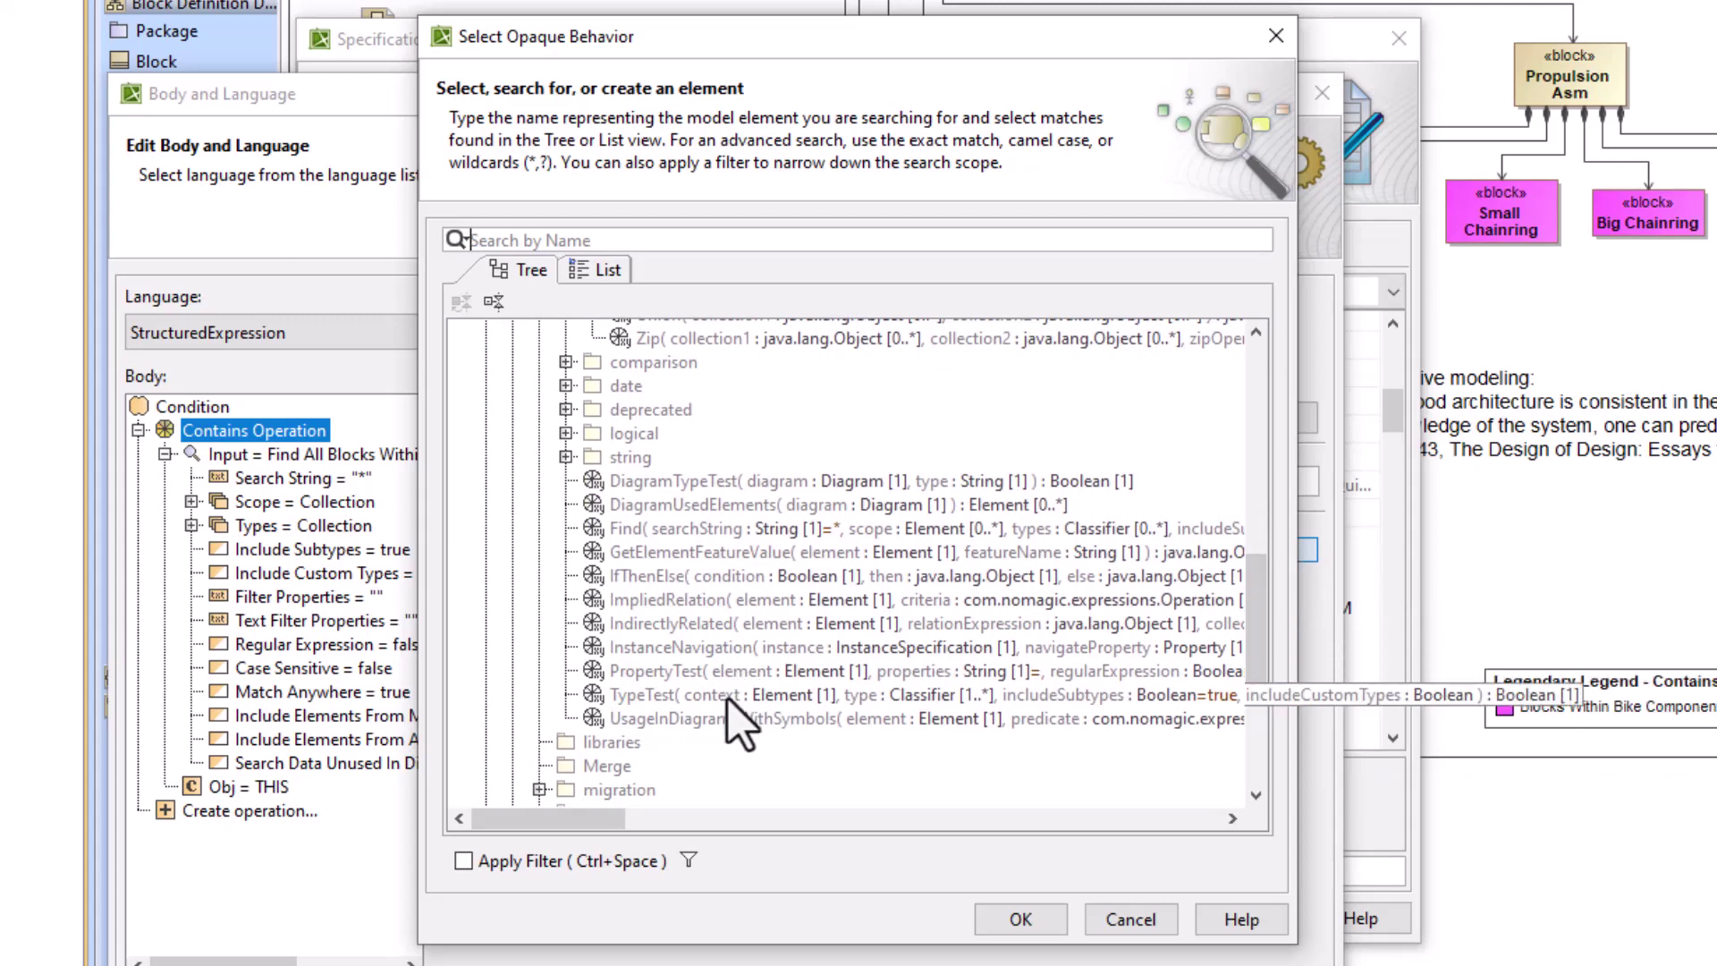
click(672, 673)
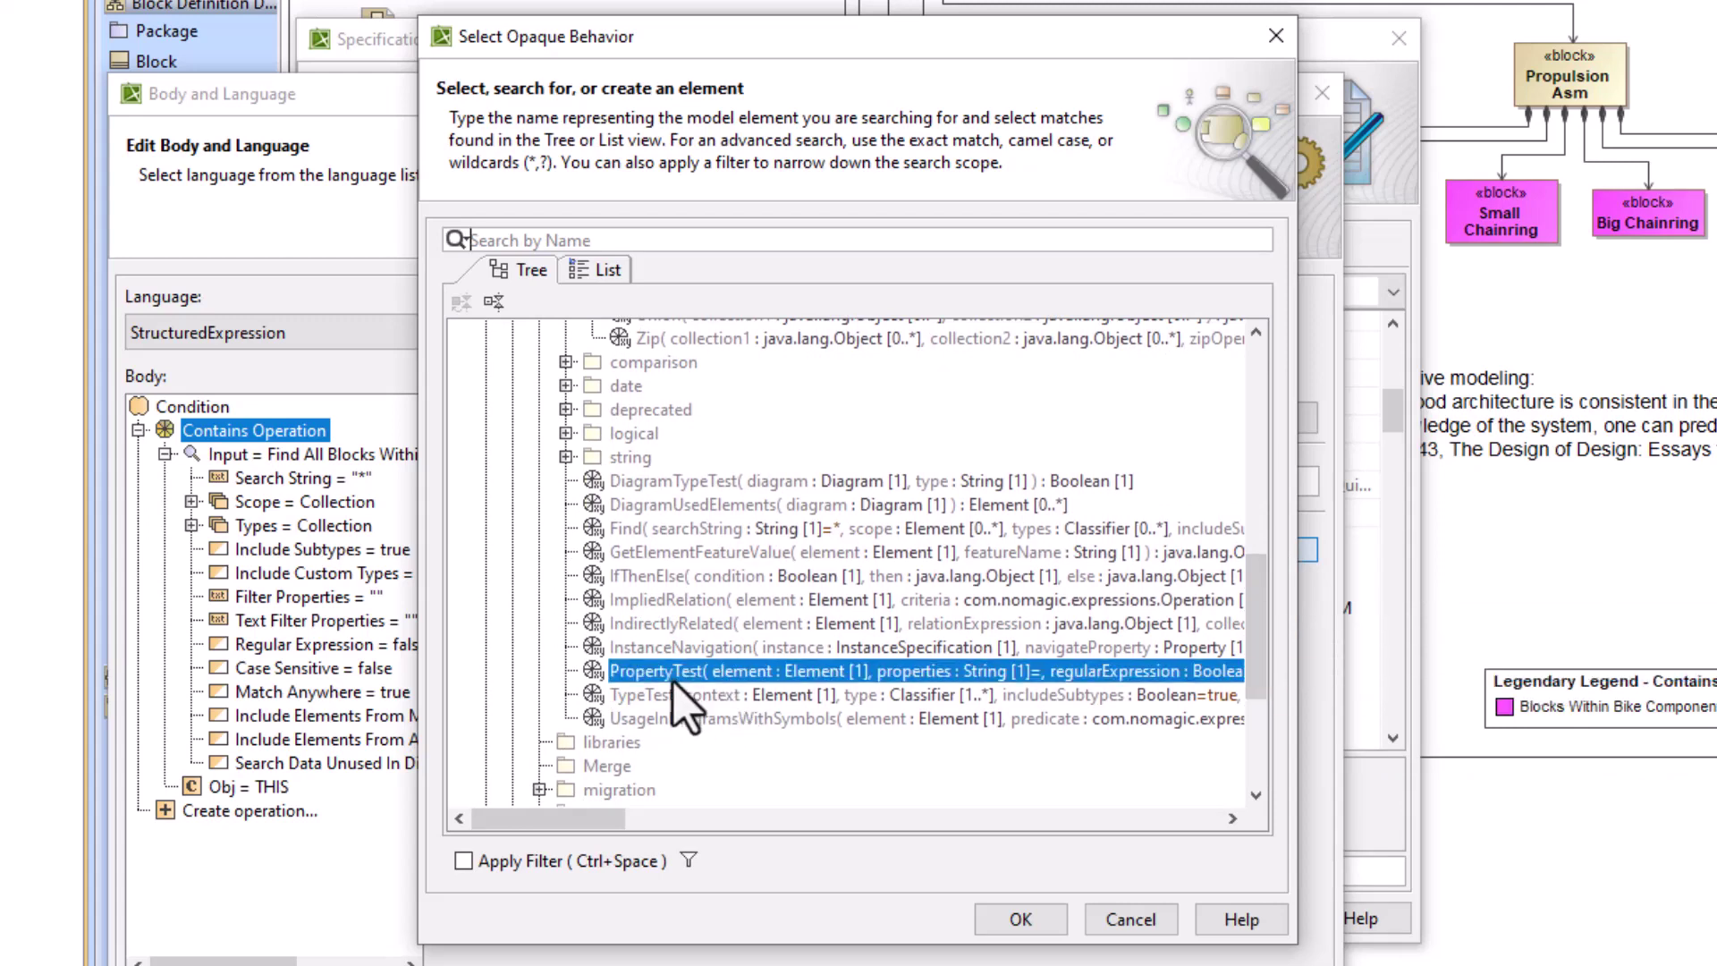
click(644, 529)
click(663, 579)
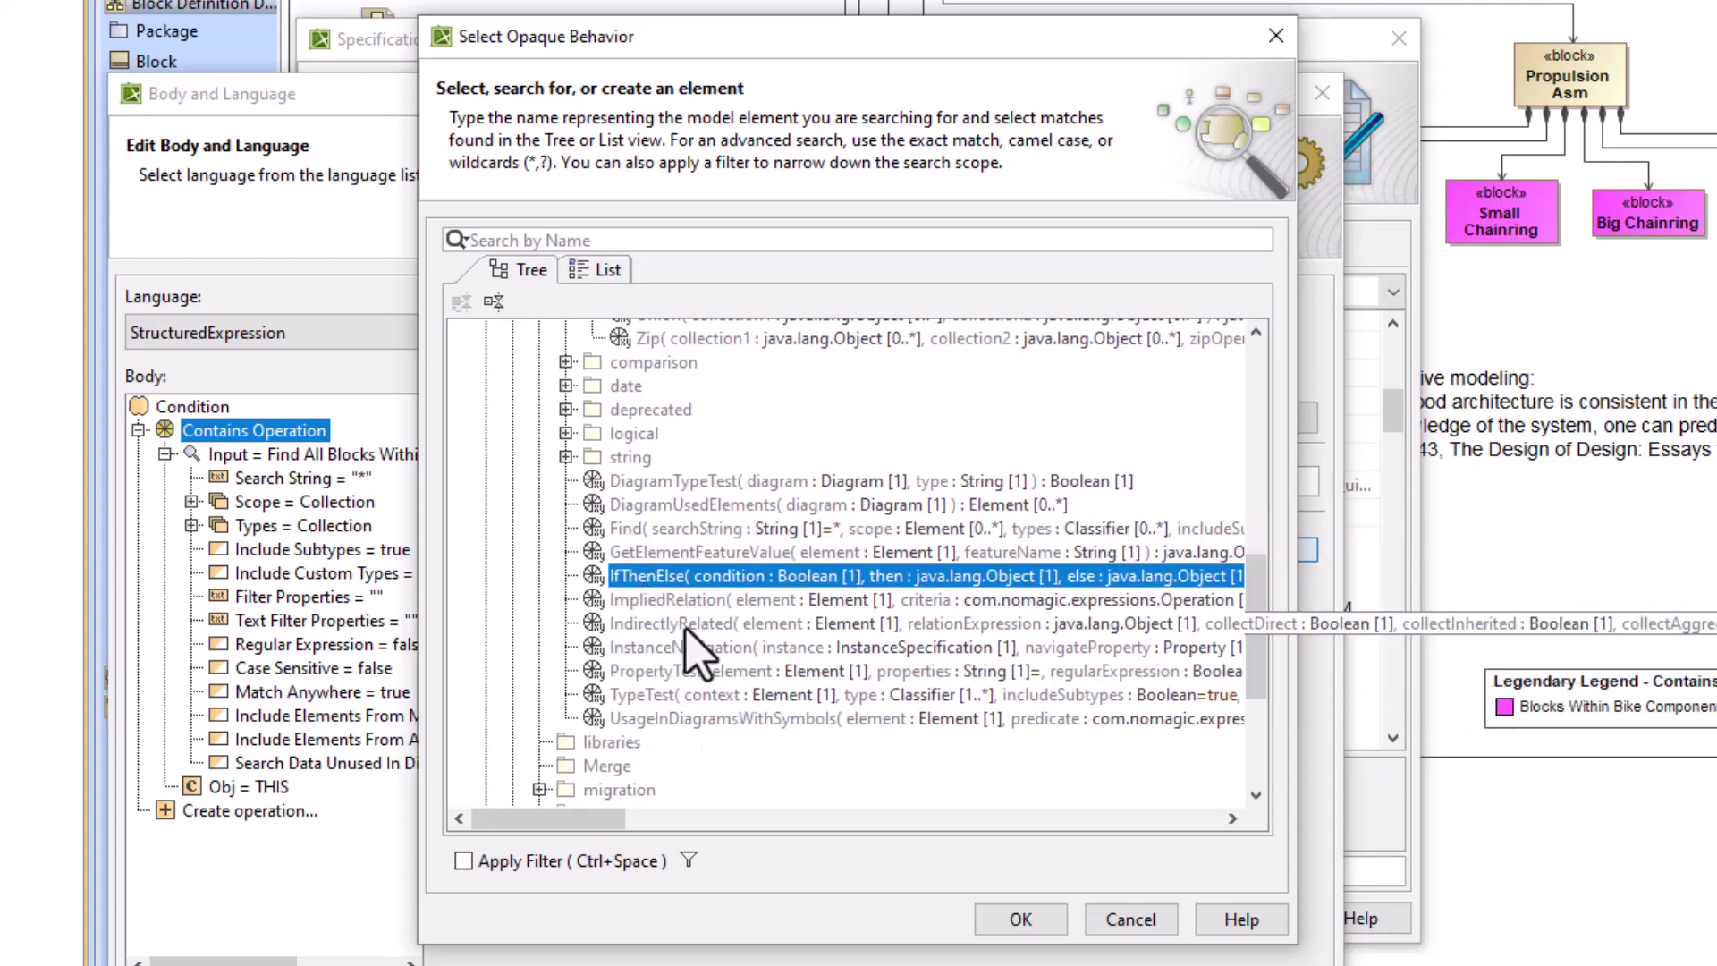
- Expand the comparison, date, deprecated and logical folders, then cancel, keeping Contains
scroll(626, 456, up, 1)
scroll(626, 470, up, 1)
click(566, 497)
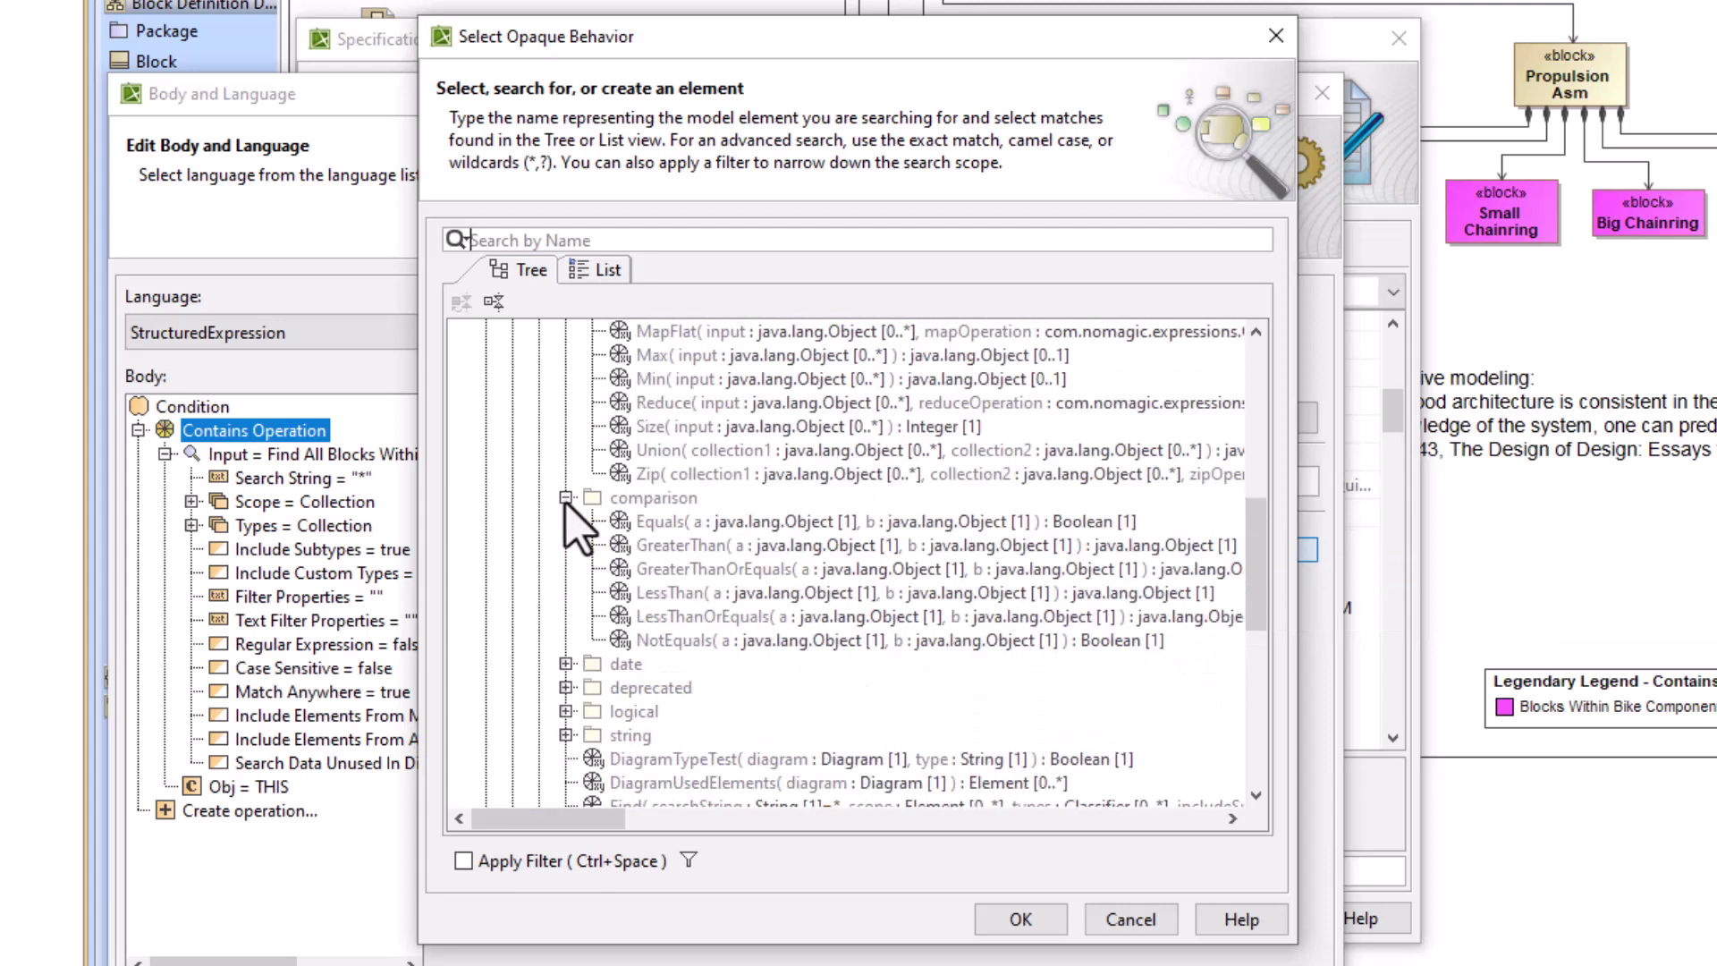
click(566, 664)
scroll(572, 619, down, 2)
click(566, 616)
scroll(572, 626, down, 1)
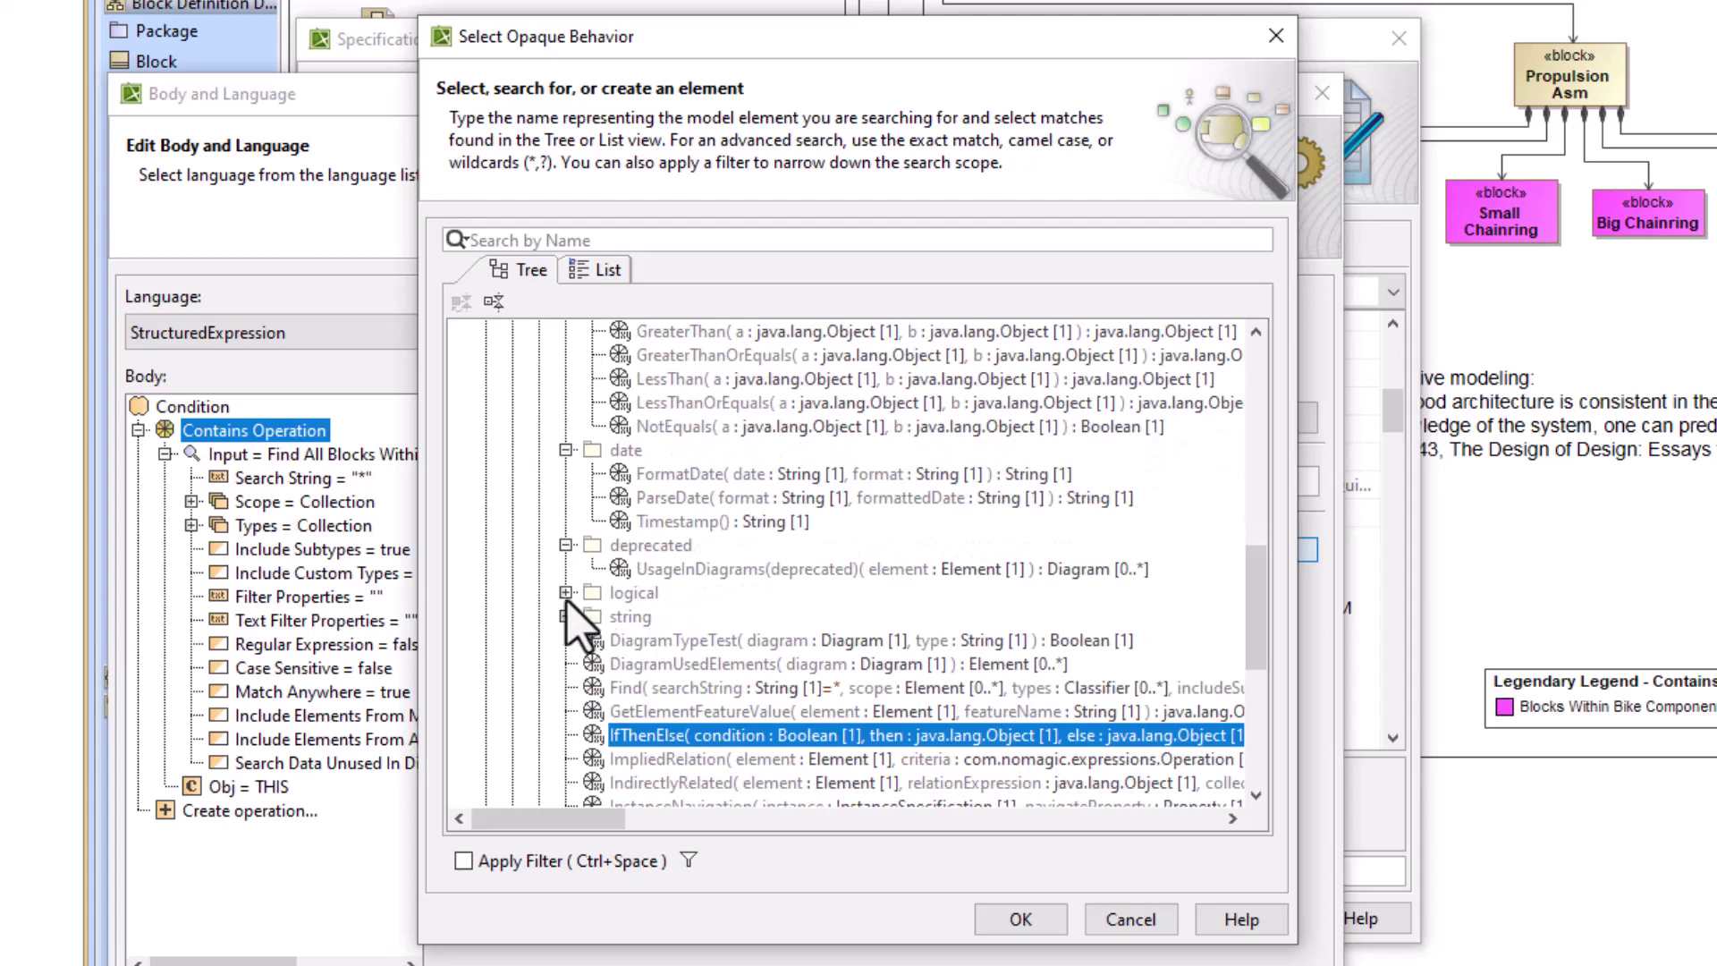
click(566, 593)
scroll(568, 594, down, 2)
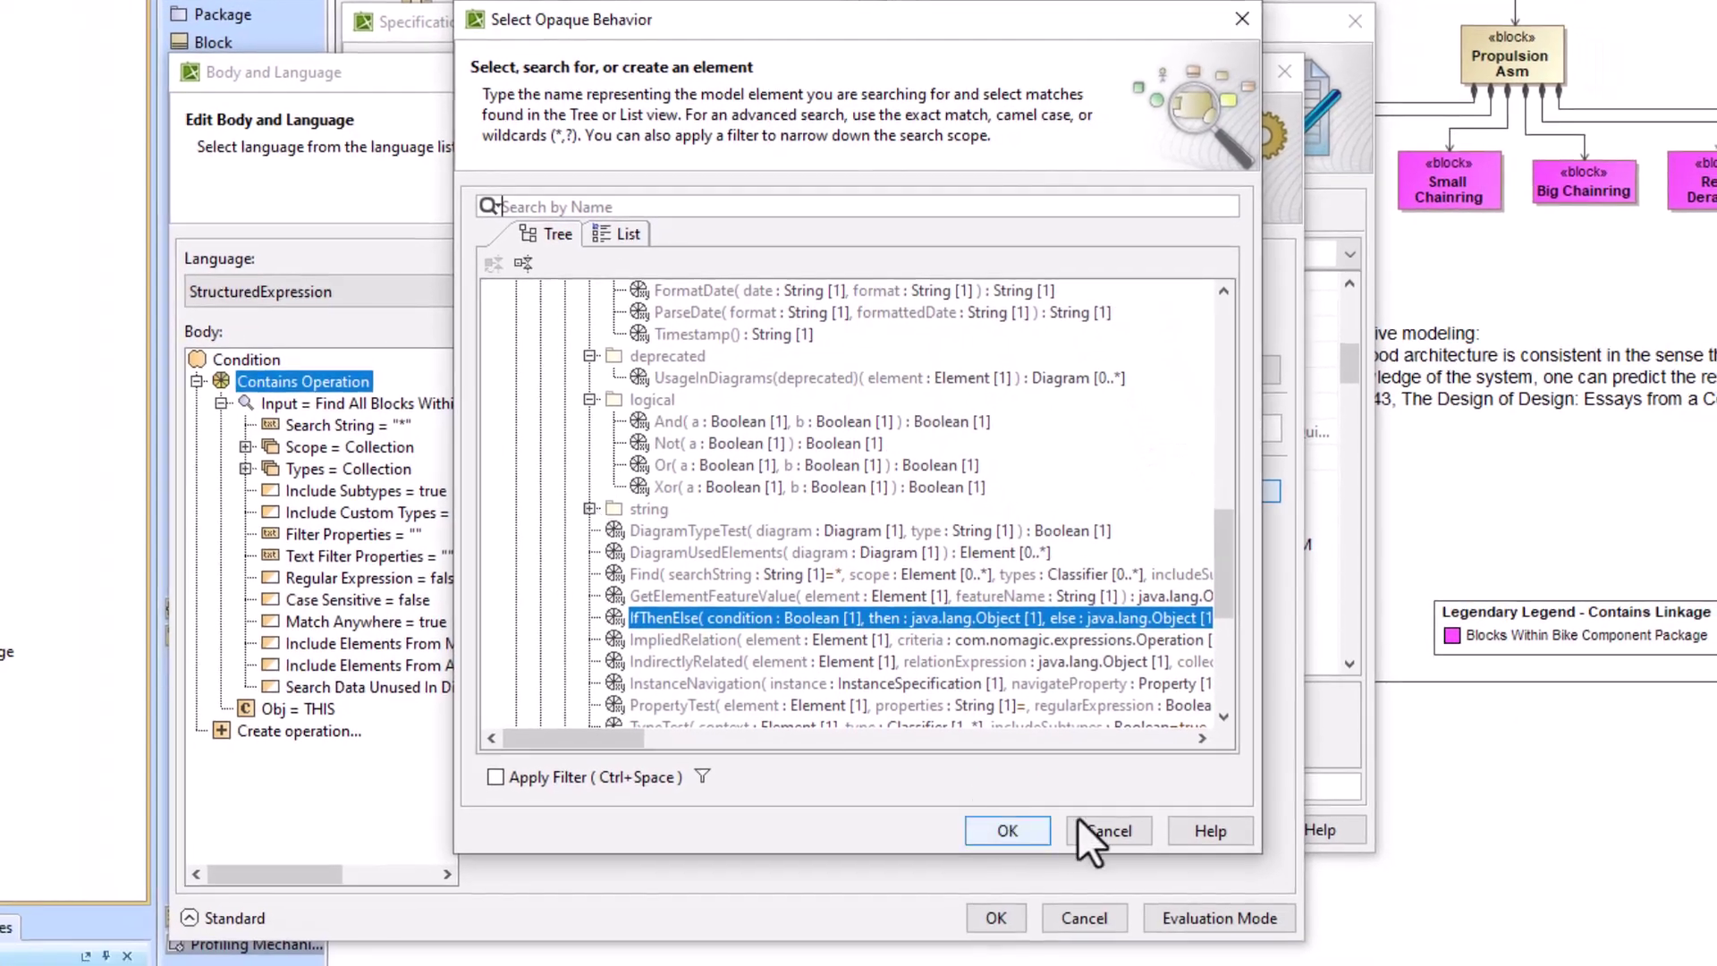
click(1089, 867)
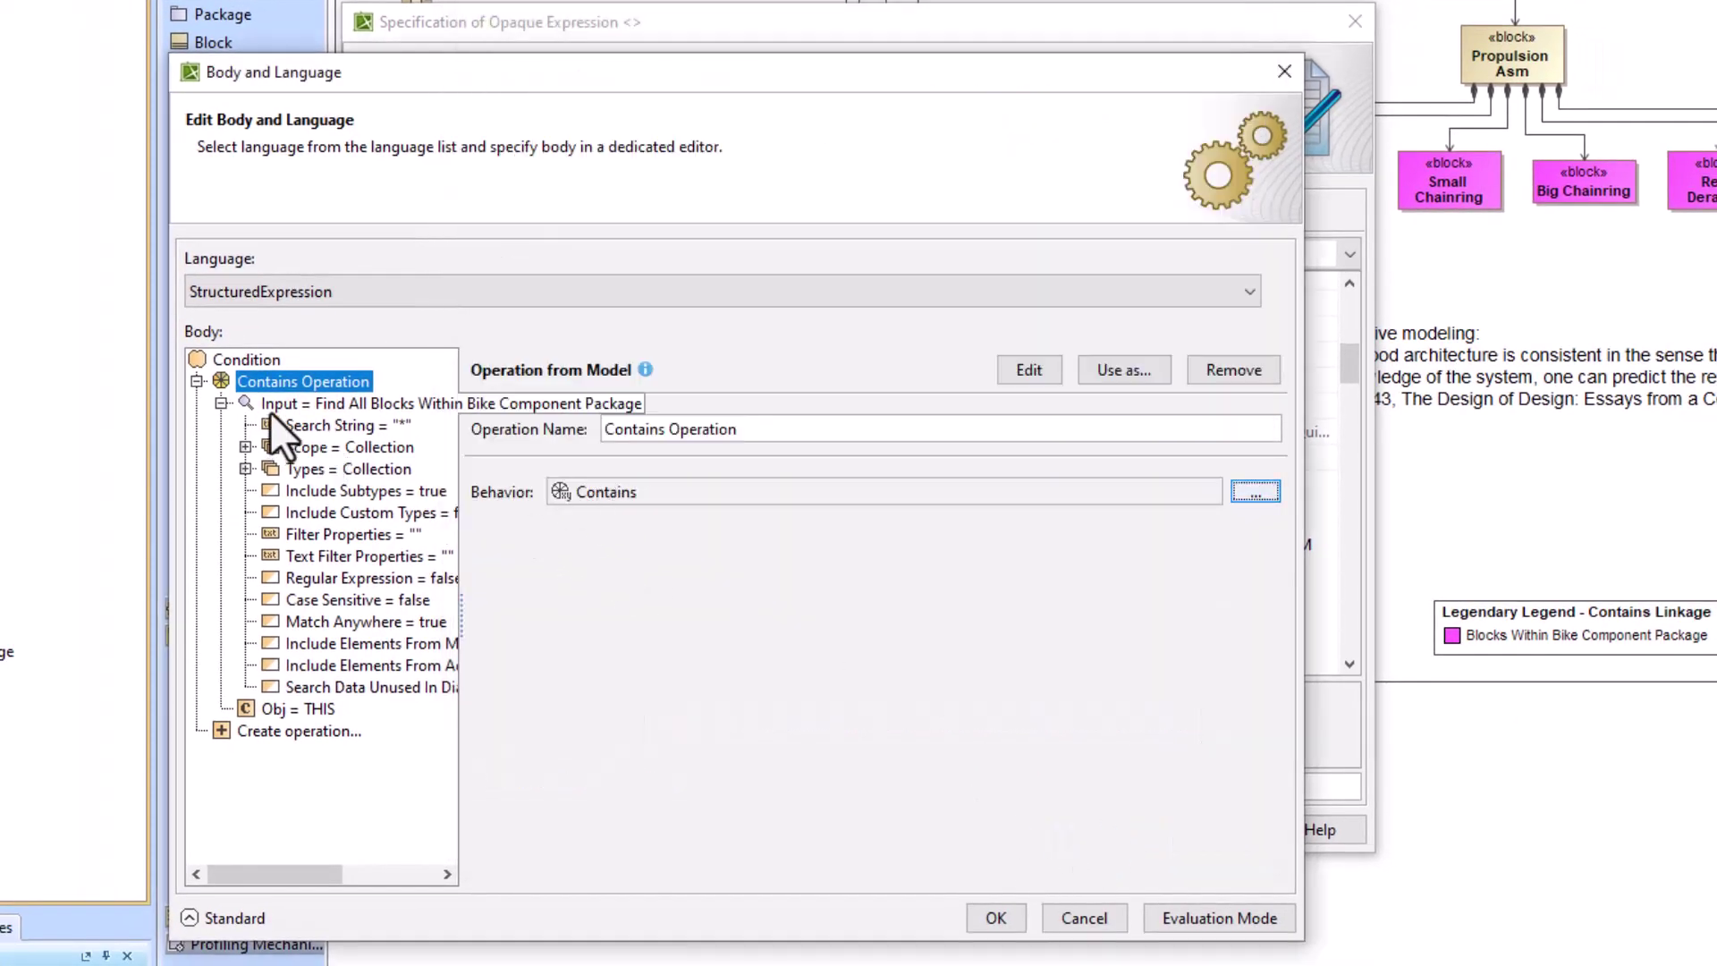
- Inspect Scope Bike Component, type Block [Class] and Obj = THIS, then OK and close the specification
click(245, 447)
click(245, 512)
click(327, 403)
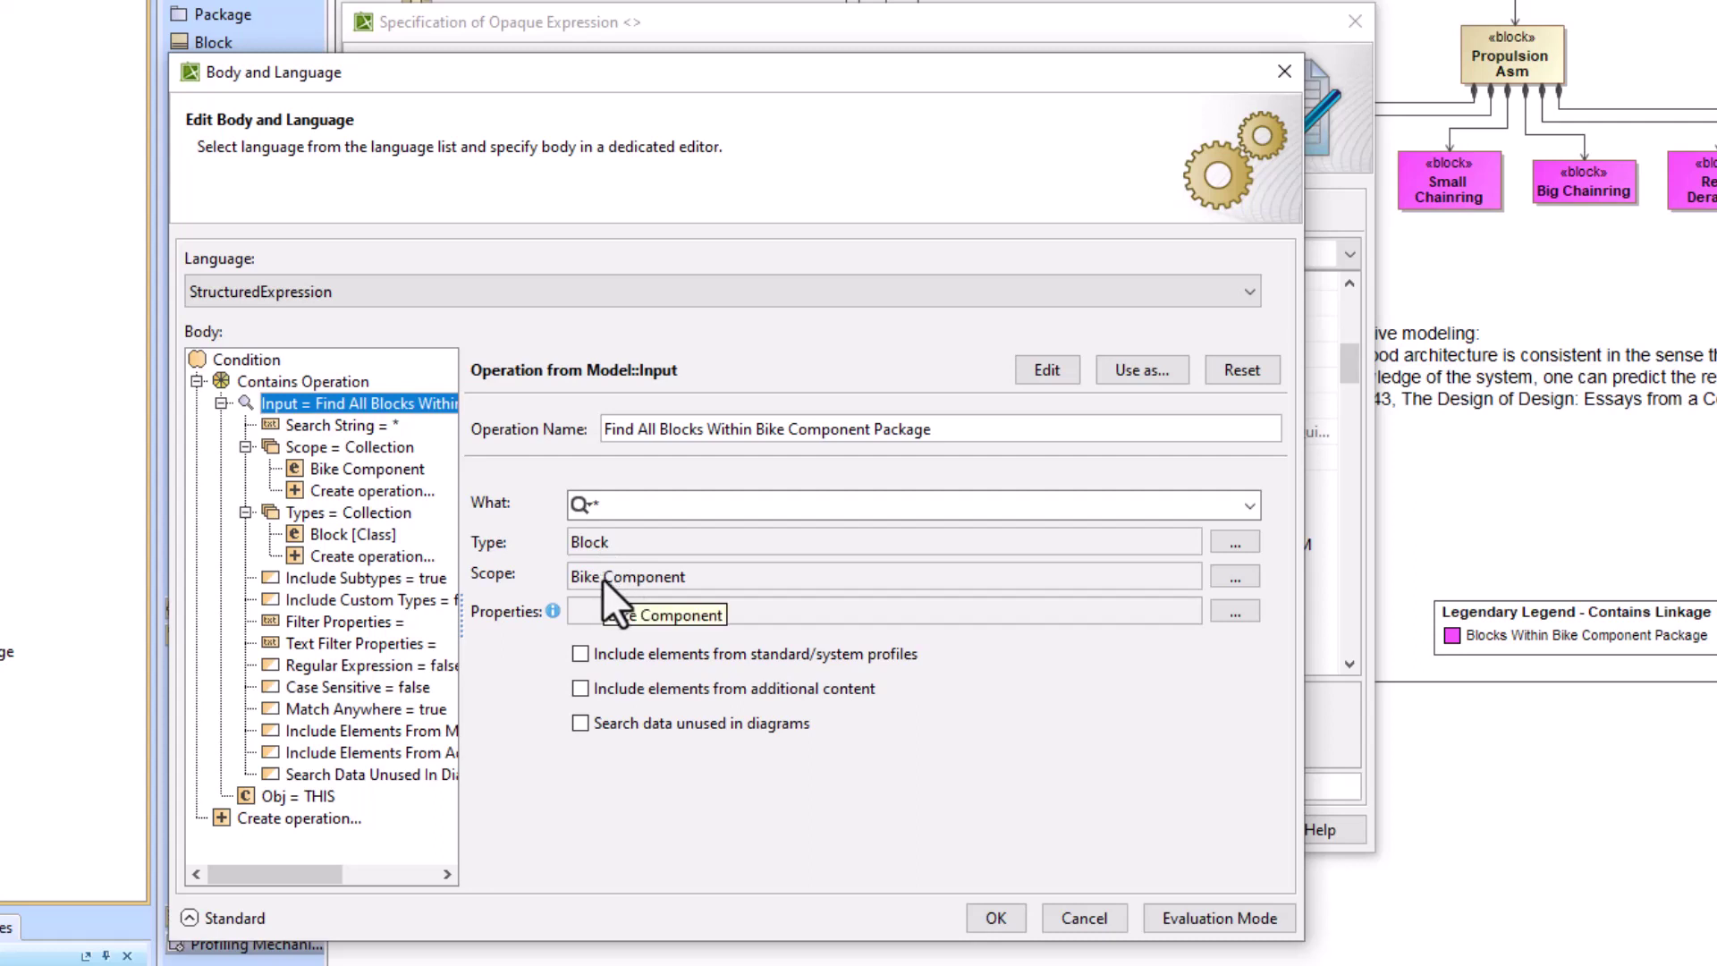
click(340, 470)
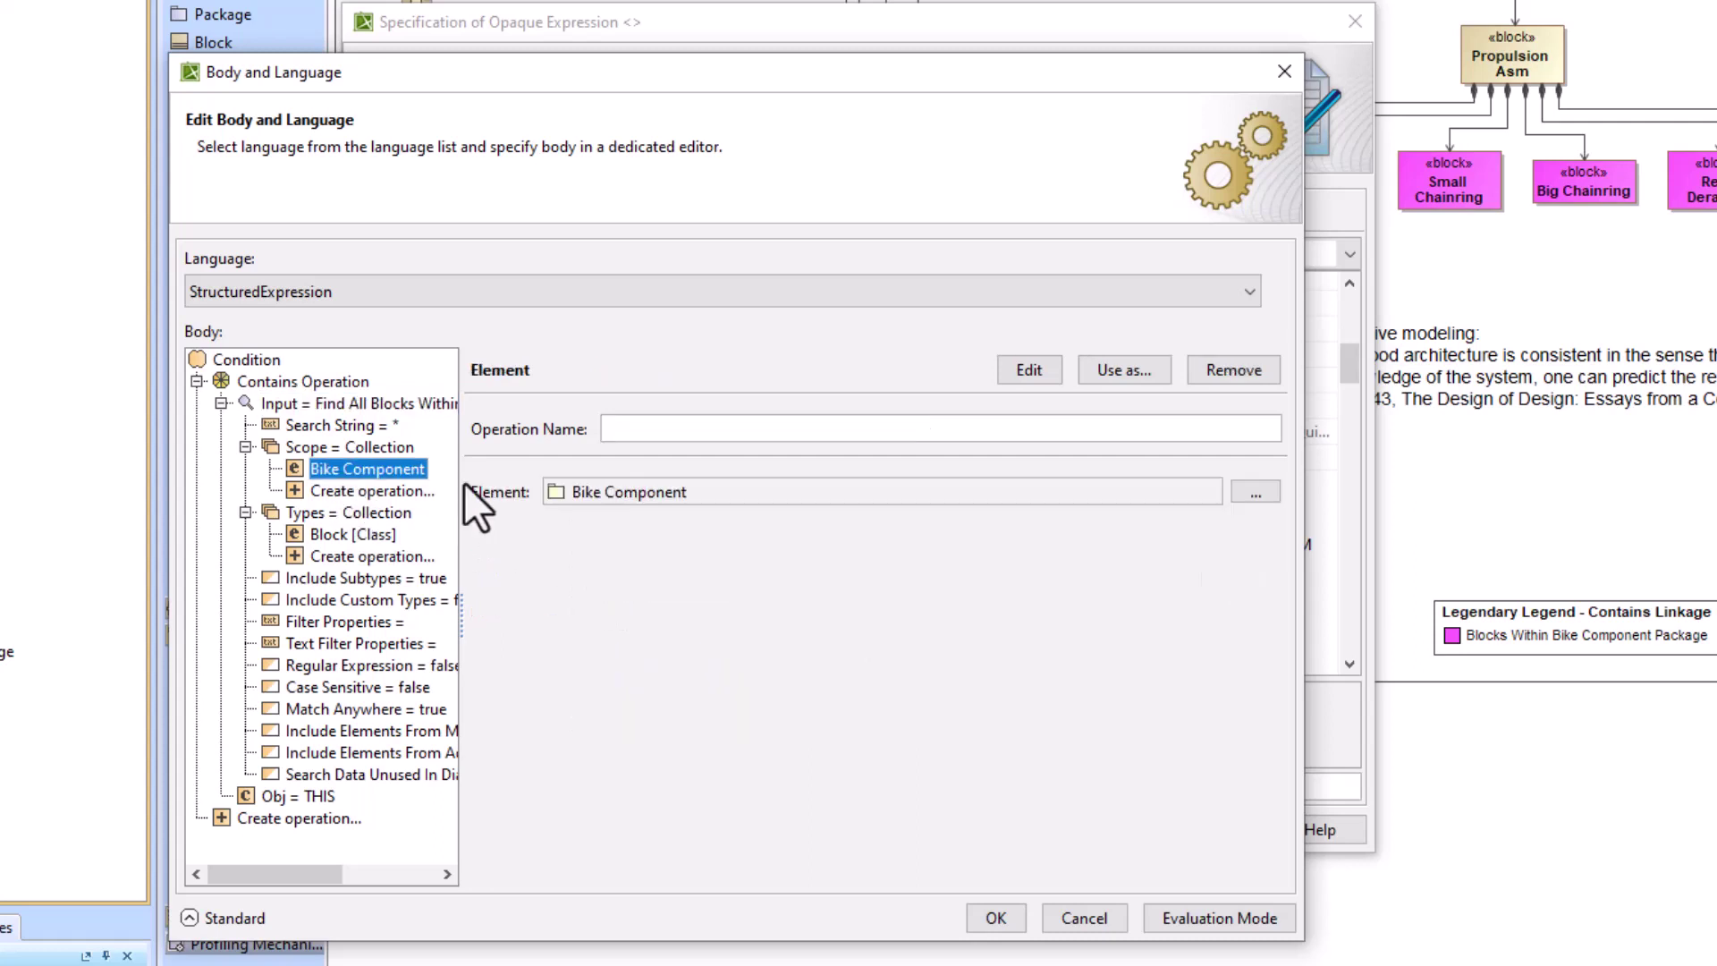
click(333, 534)
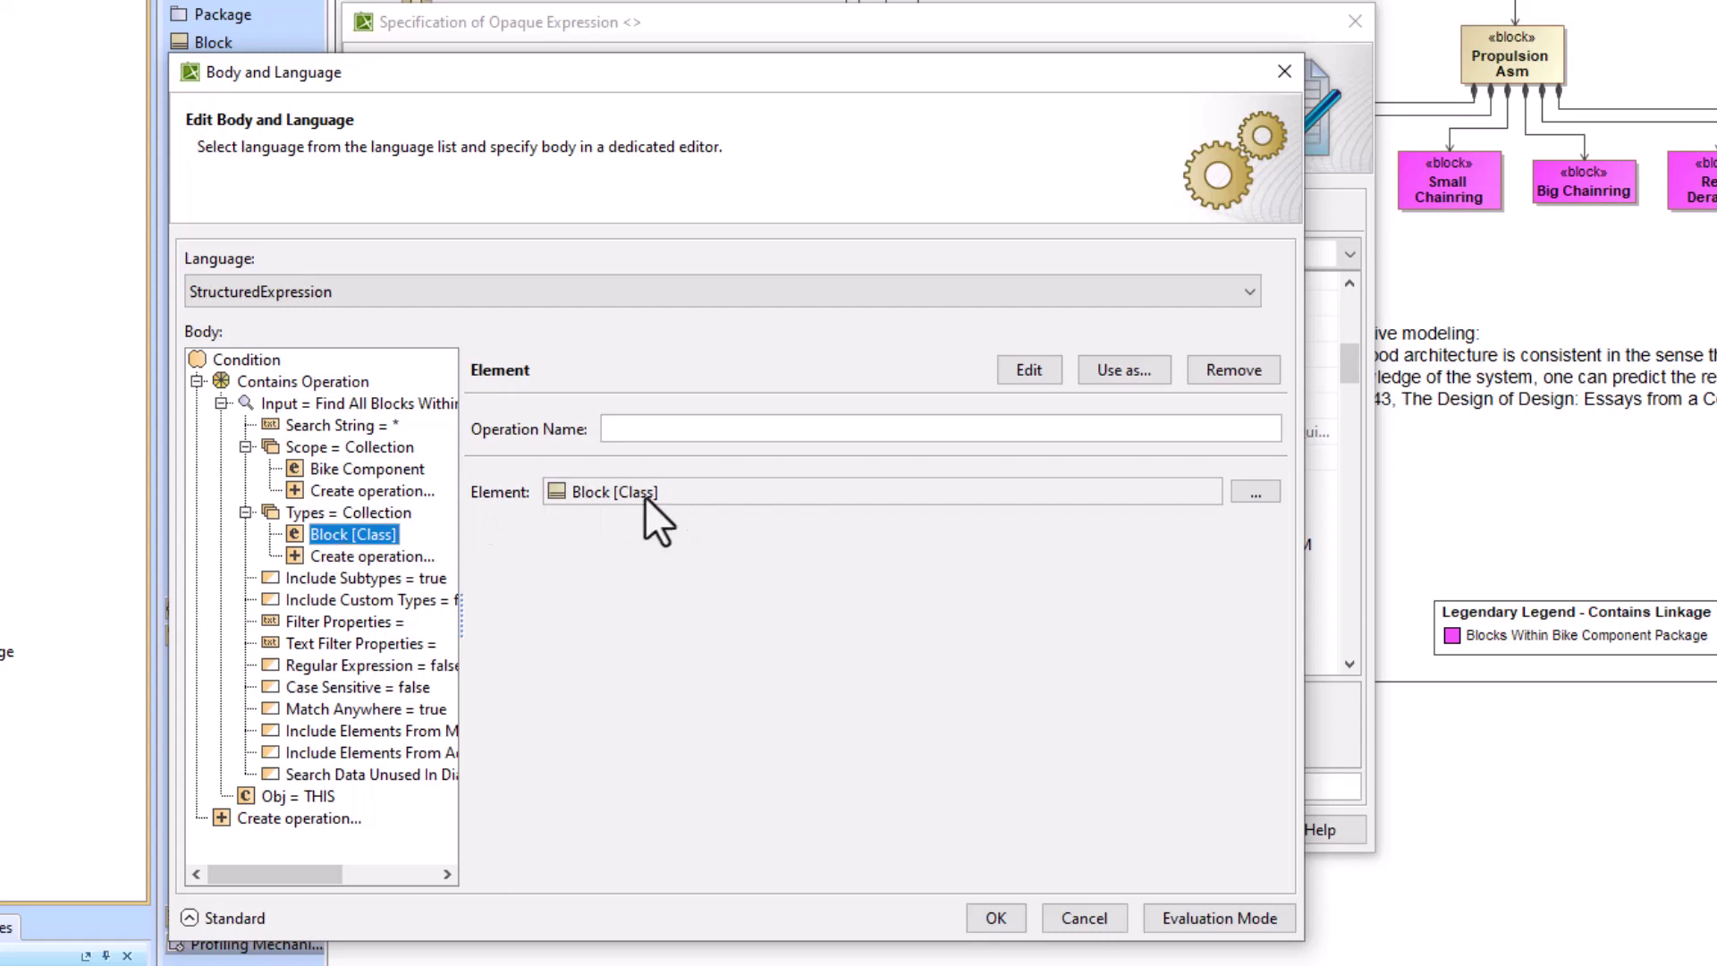
click(282, 796)
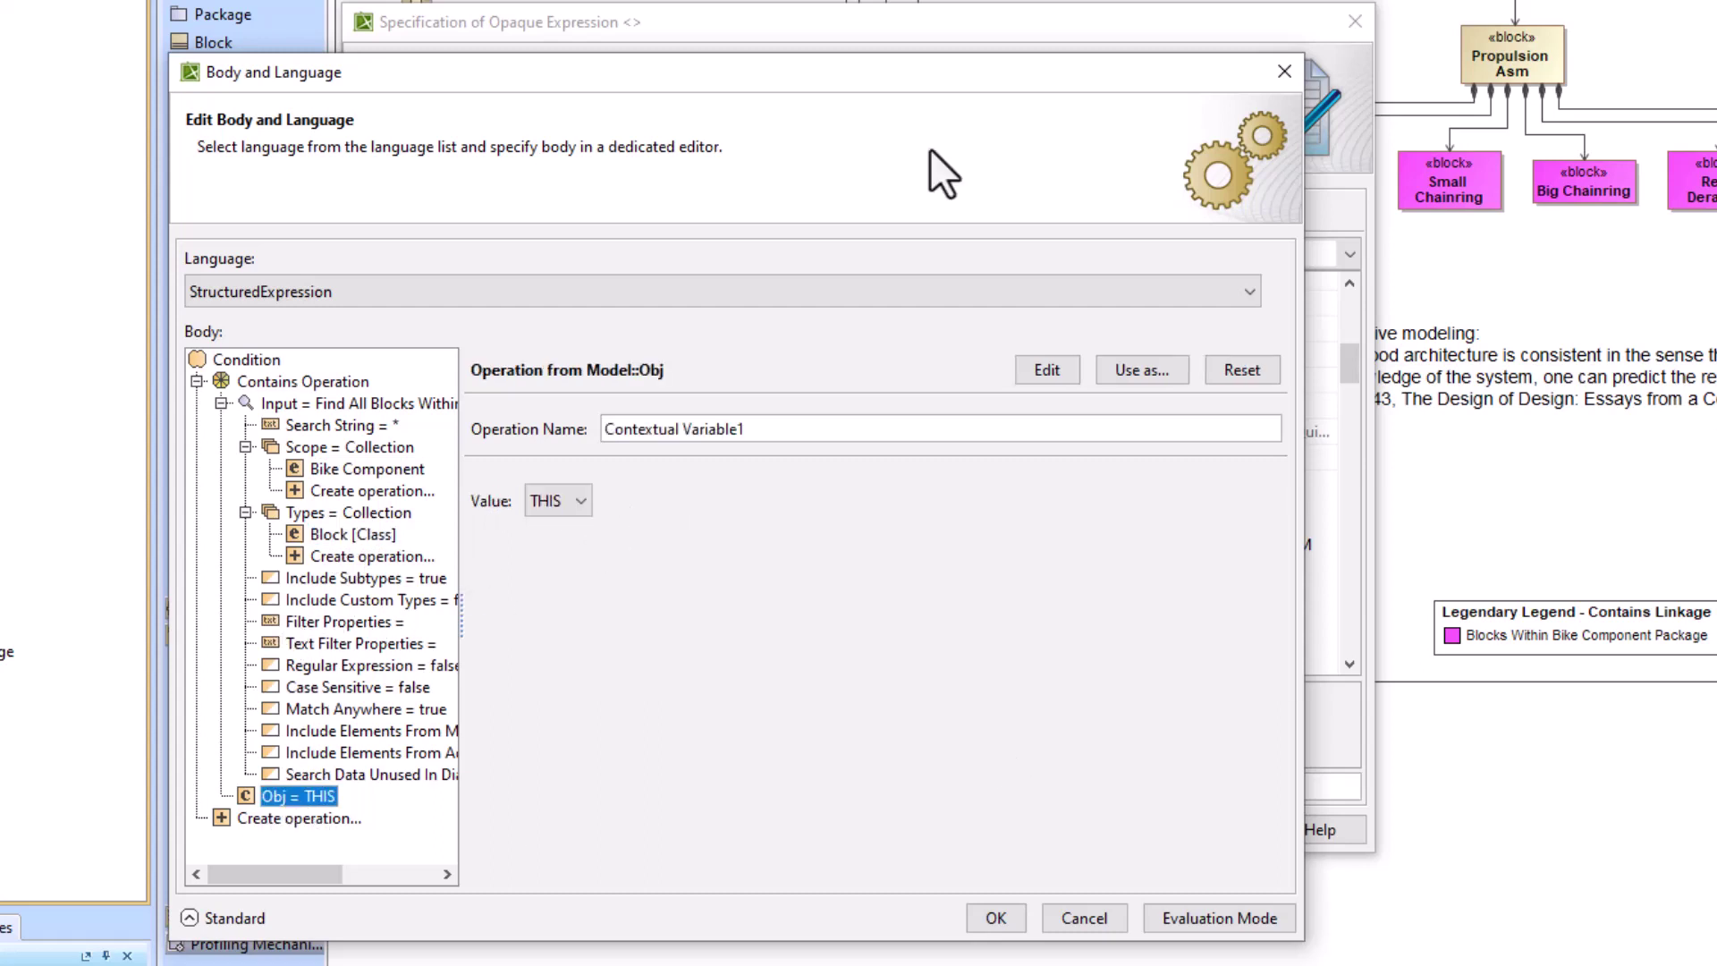
click(992, 915)
click(1033, 821)
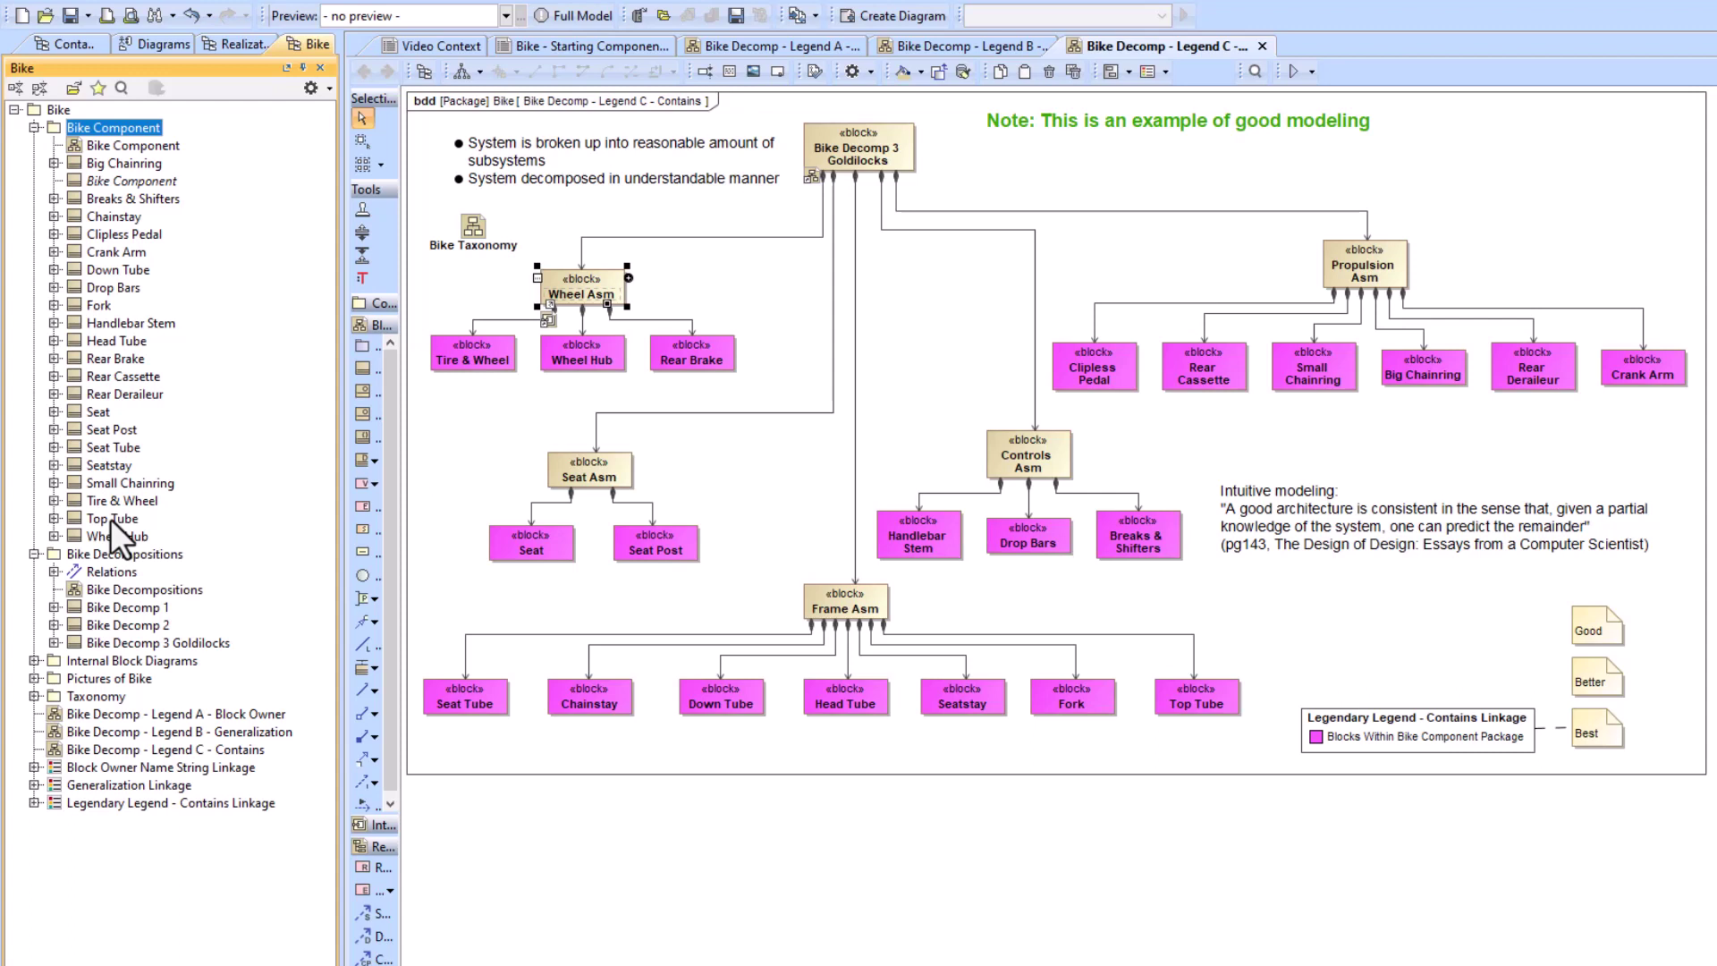
- Rename the Bike Component package inline to Bike ABC Component
click(93, 125)
click(93, 130)
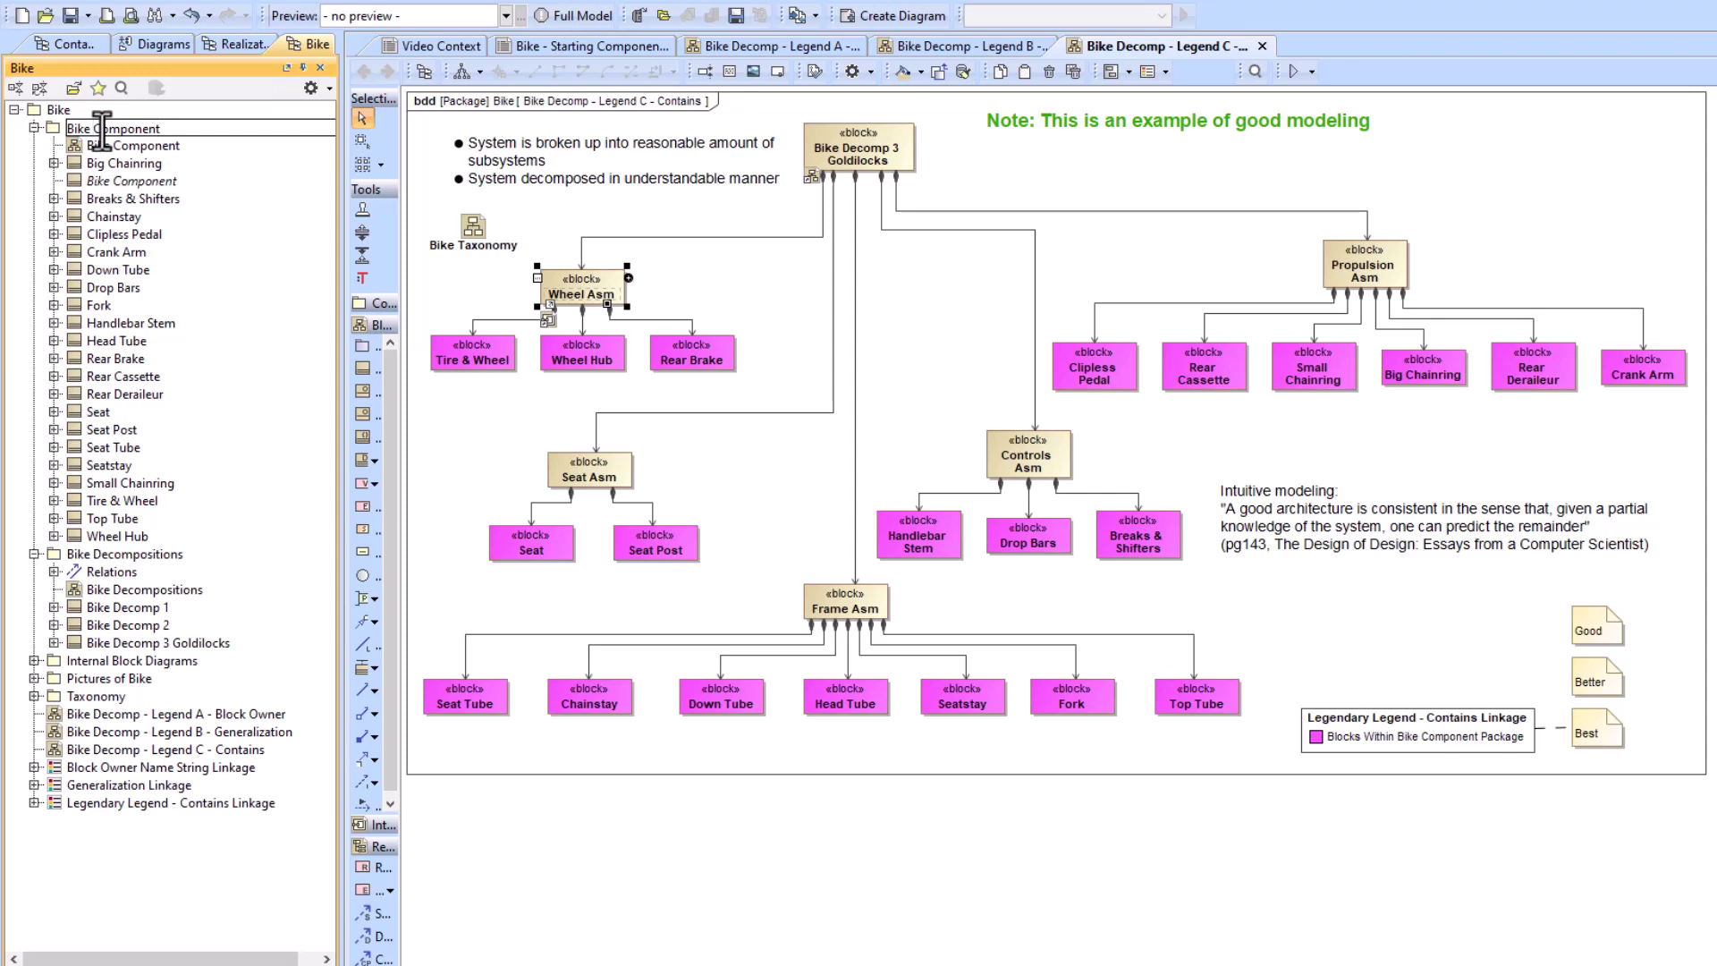
text(As)
text(C)
click(127, 256)
- Move the Seat block under Seat Post and reopen the Legend C diagram
click(104, 409)
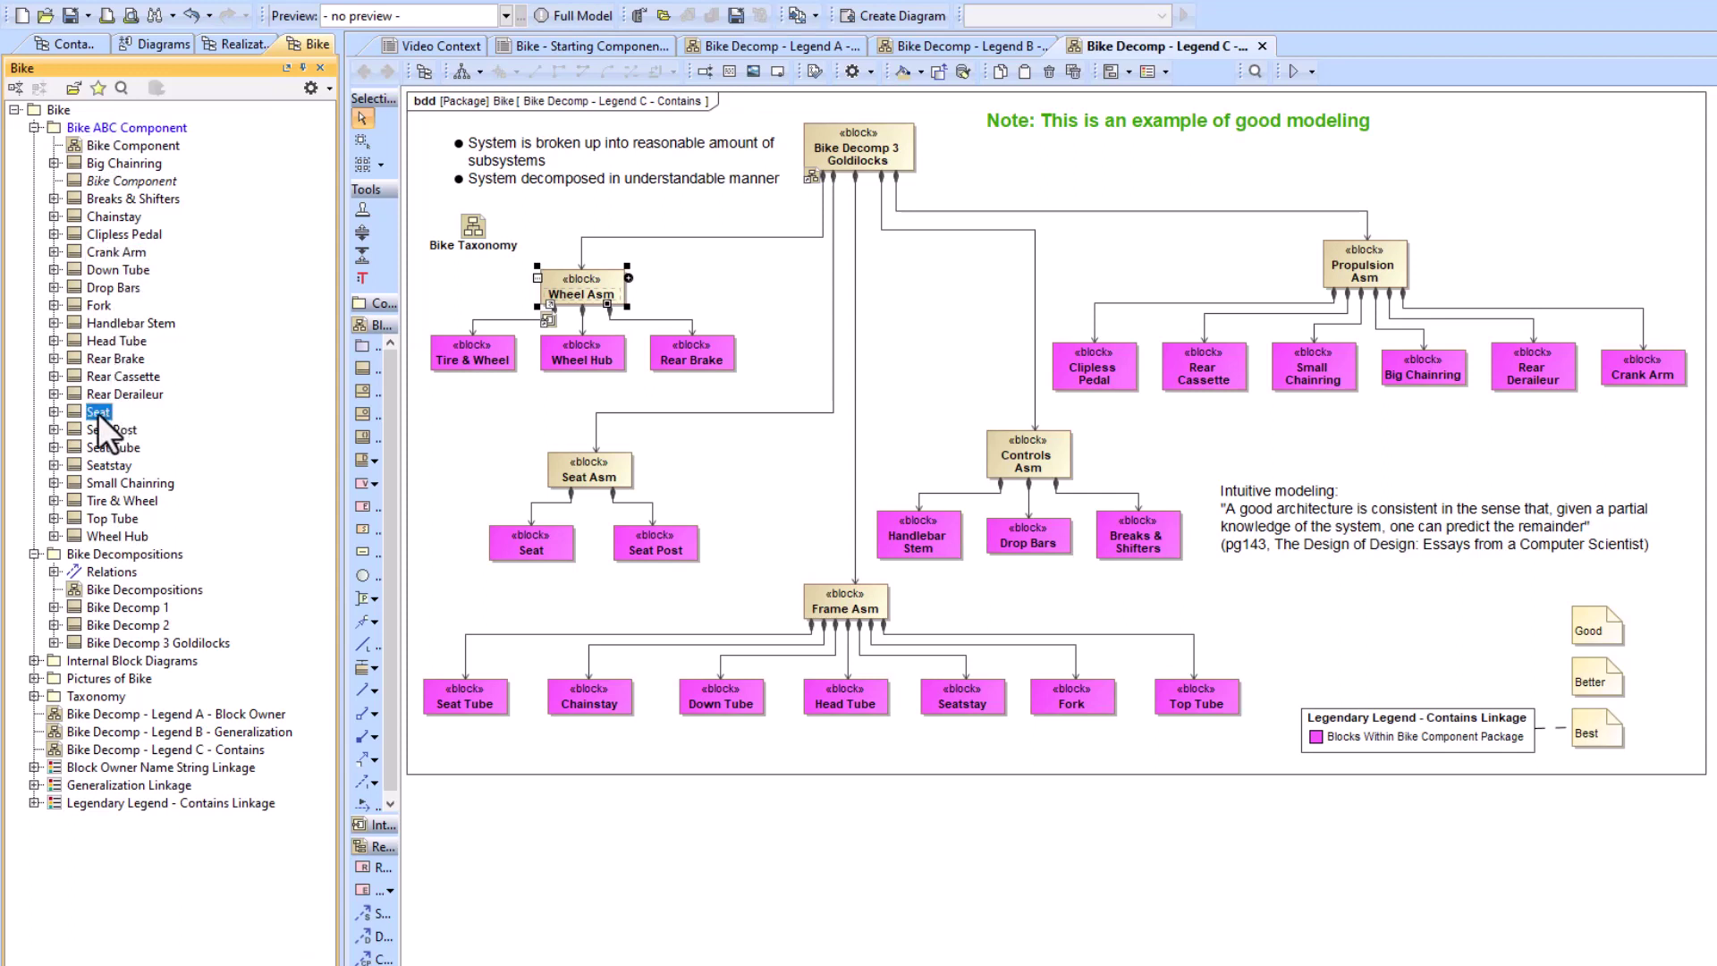
key(Delete)
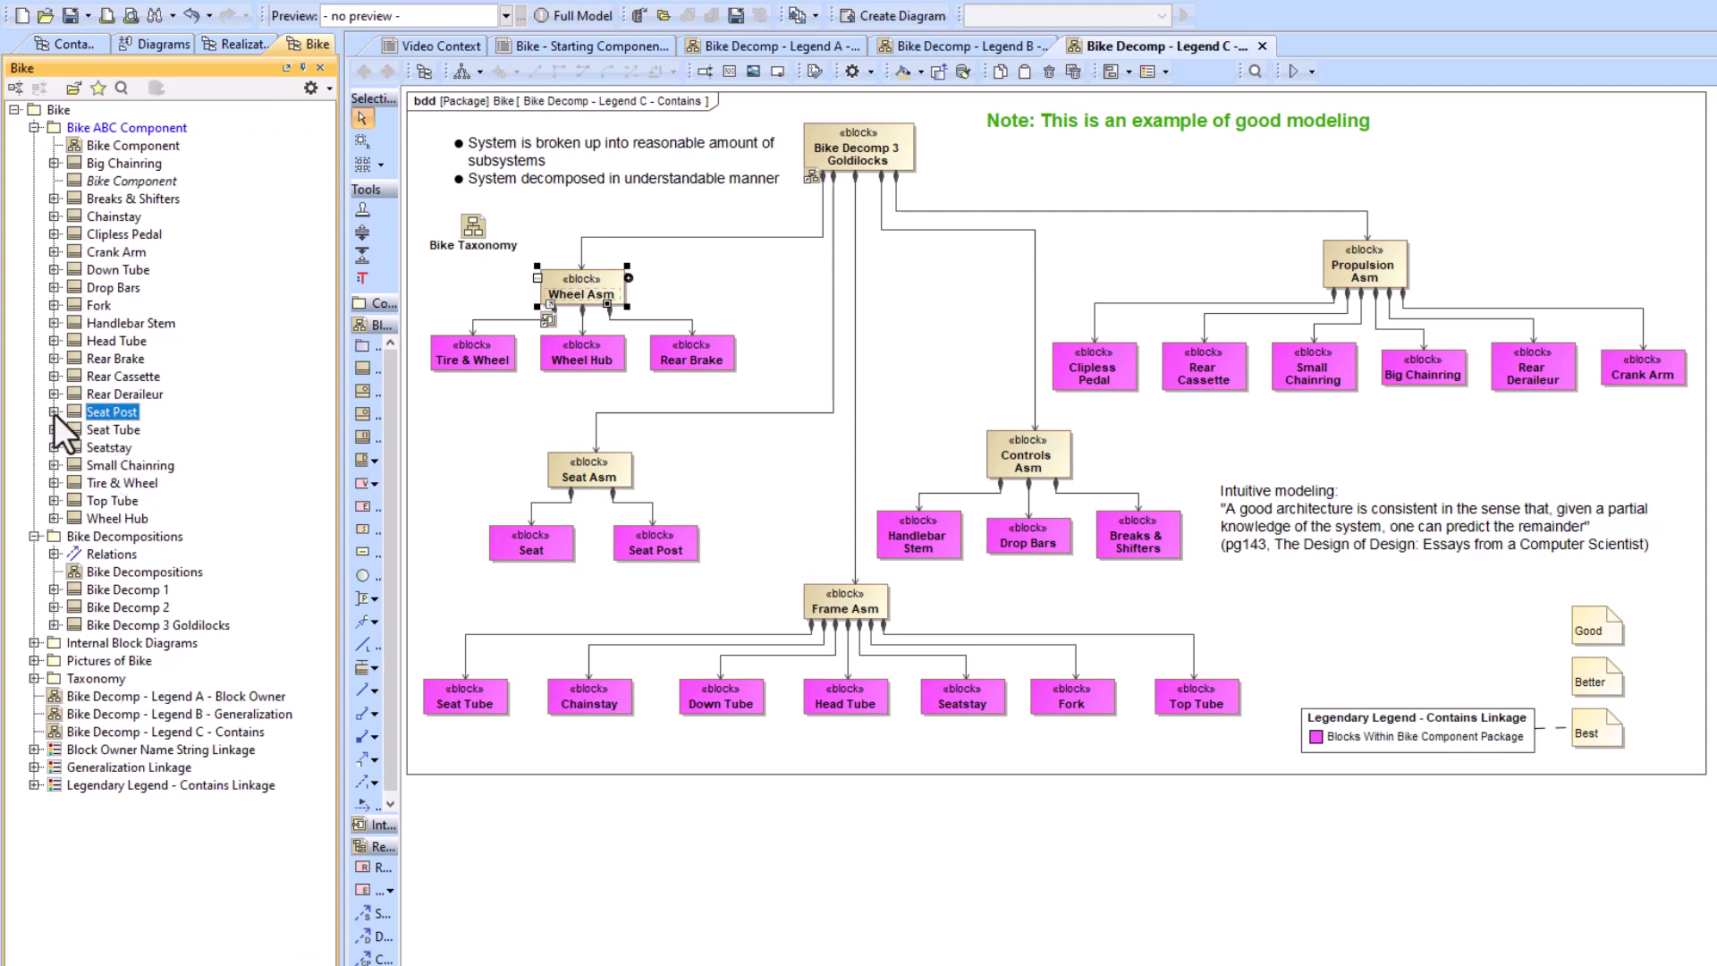
click(53, 411)
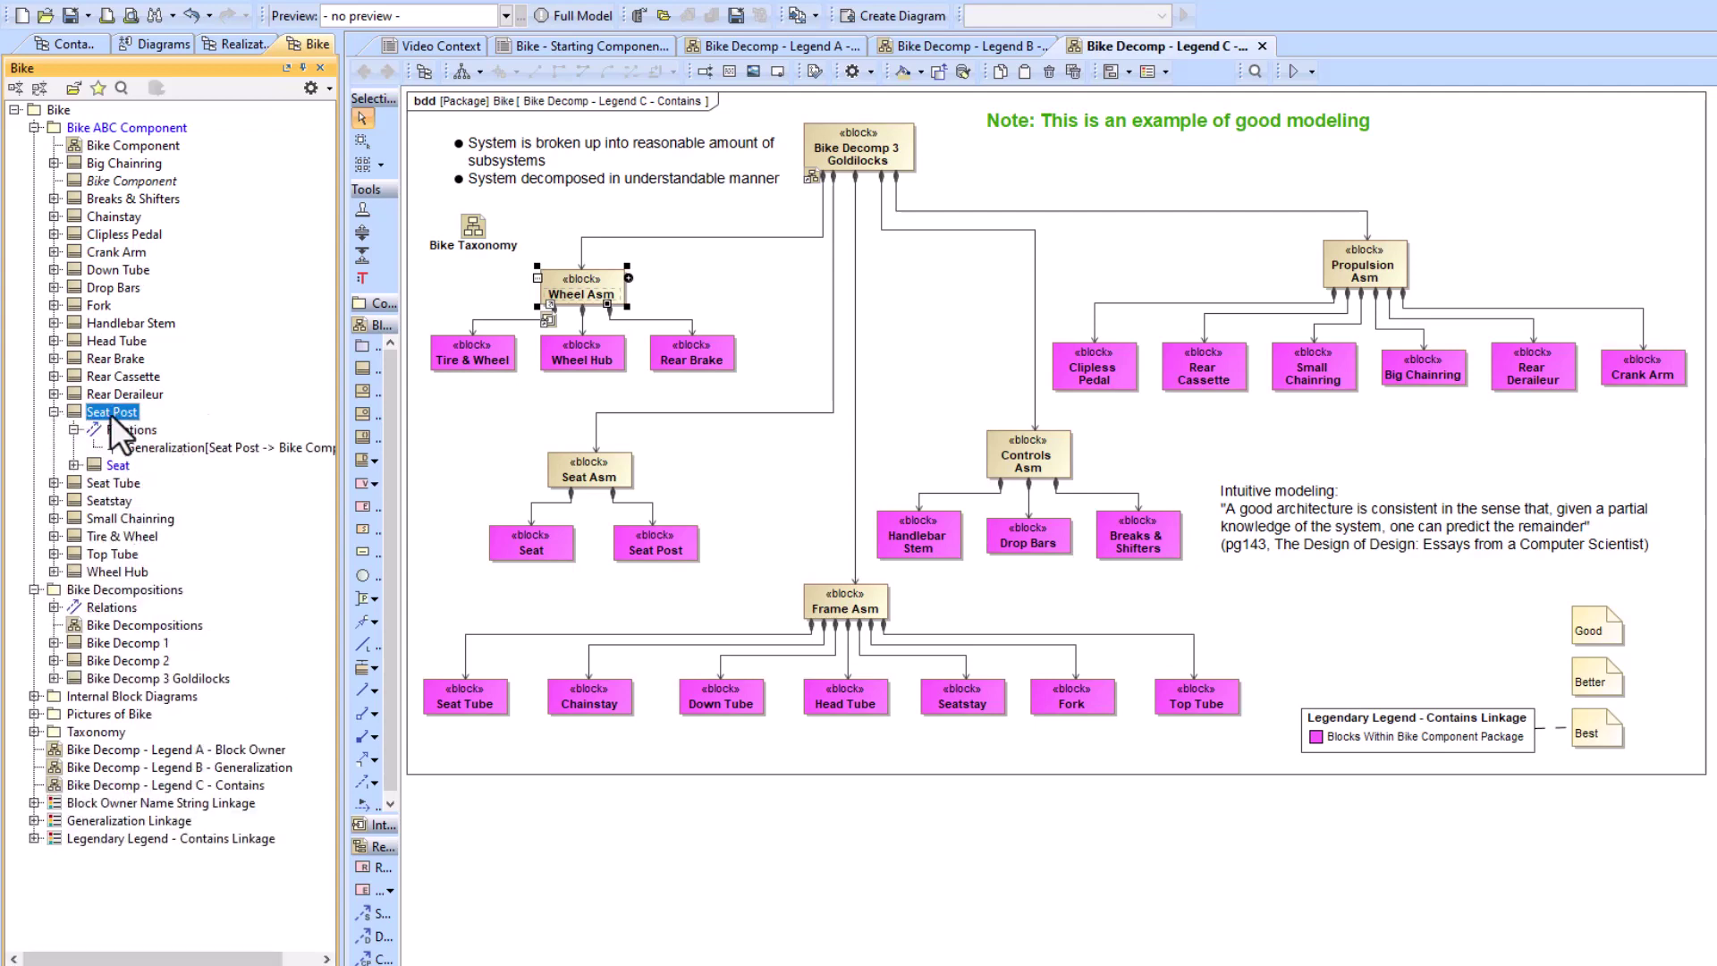
click(1262, 46)
double_click(116, 788)
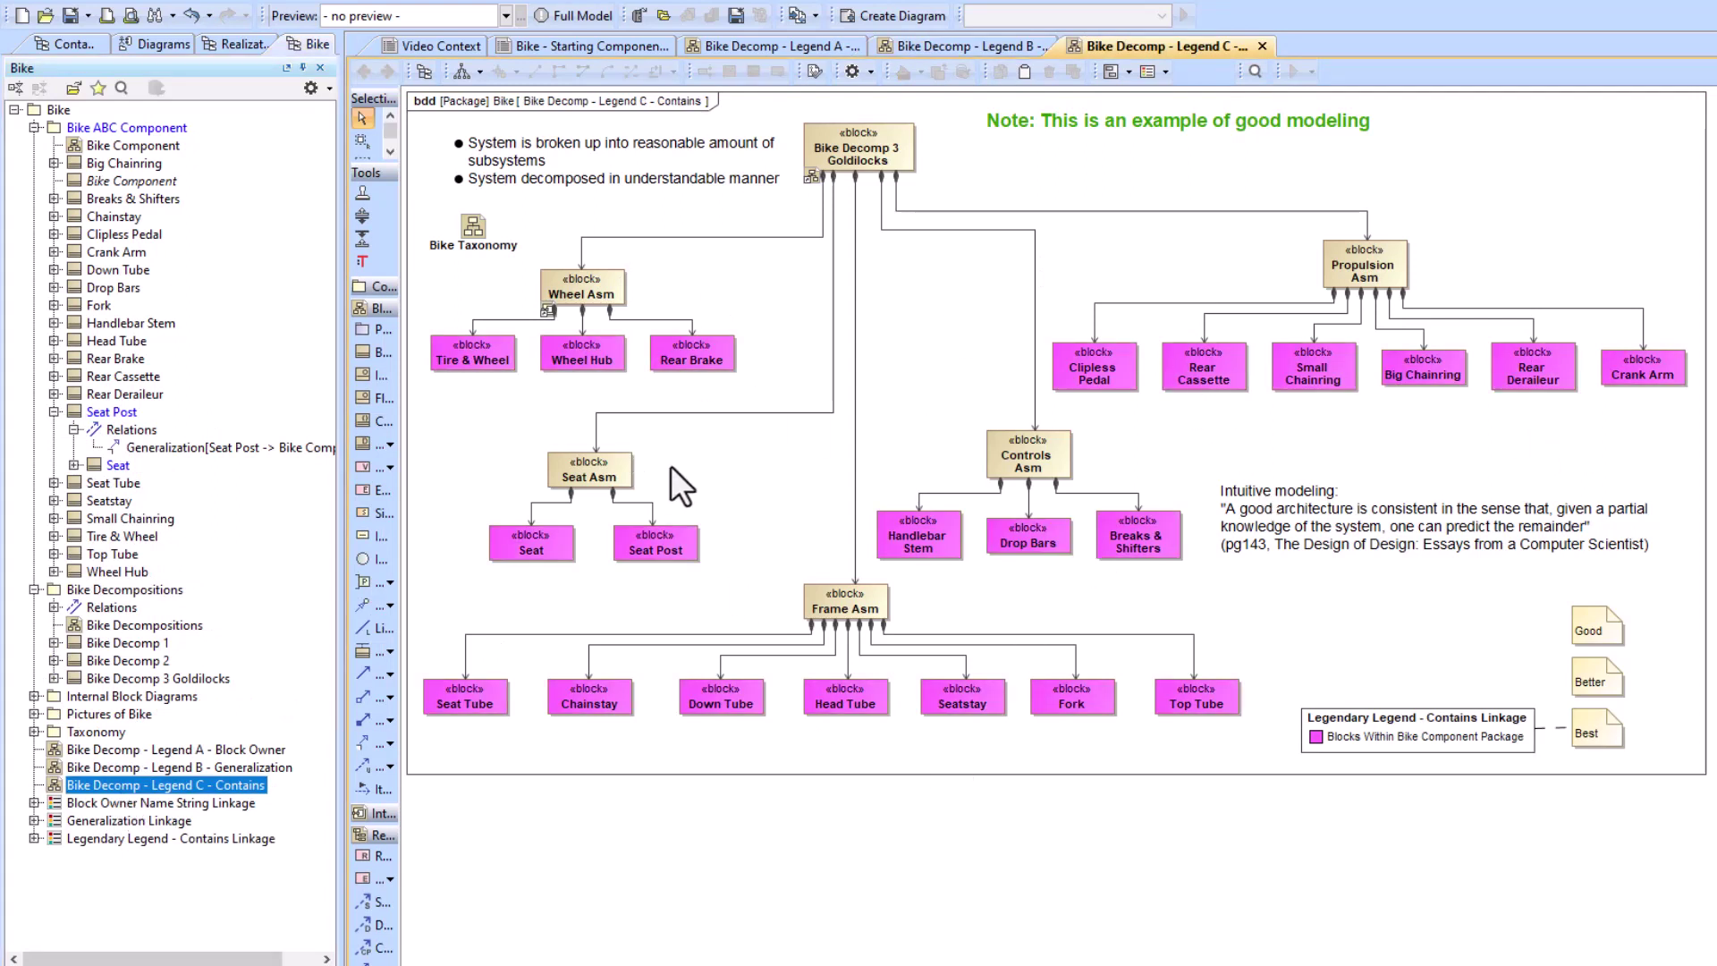
- Drag Head Tube from Bike ABC Component onto the Bike Decompositions package
click(110, 342)
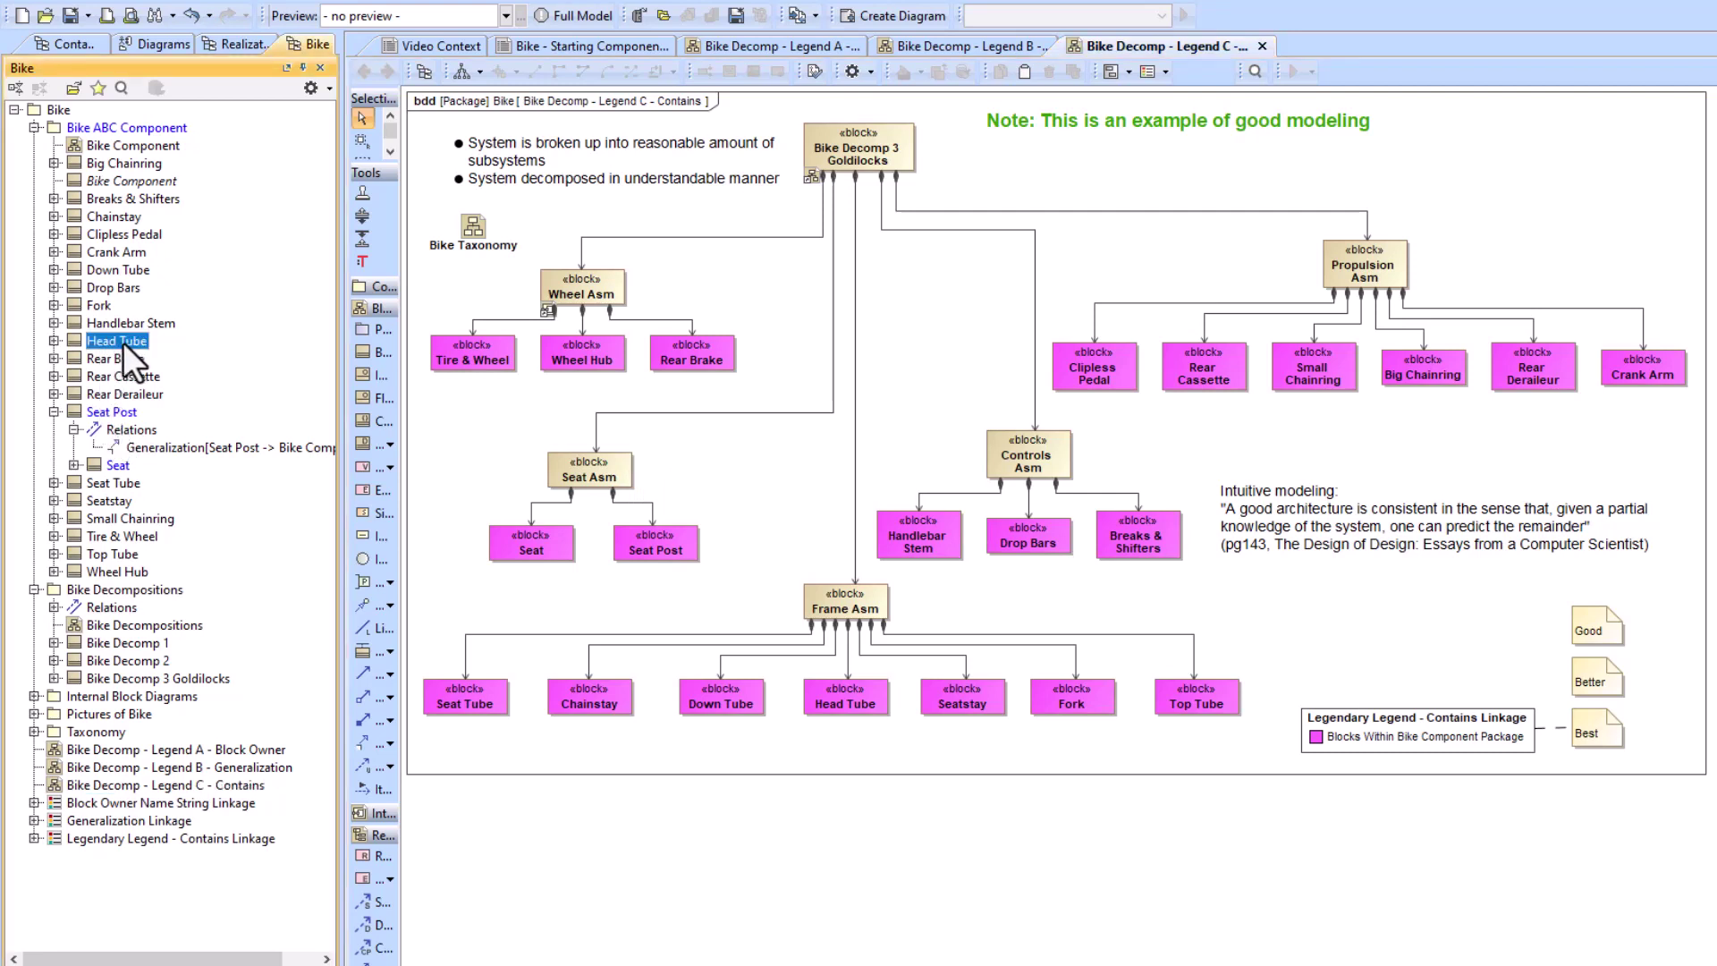
drag(121, 342, 103, 590)
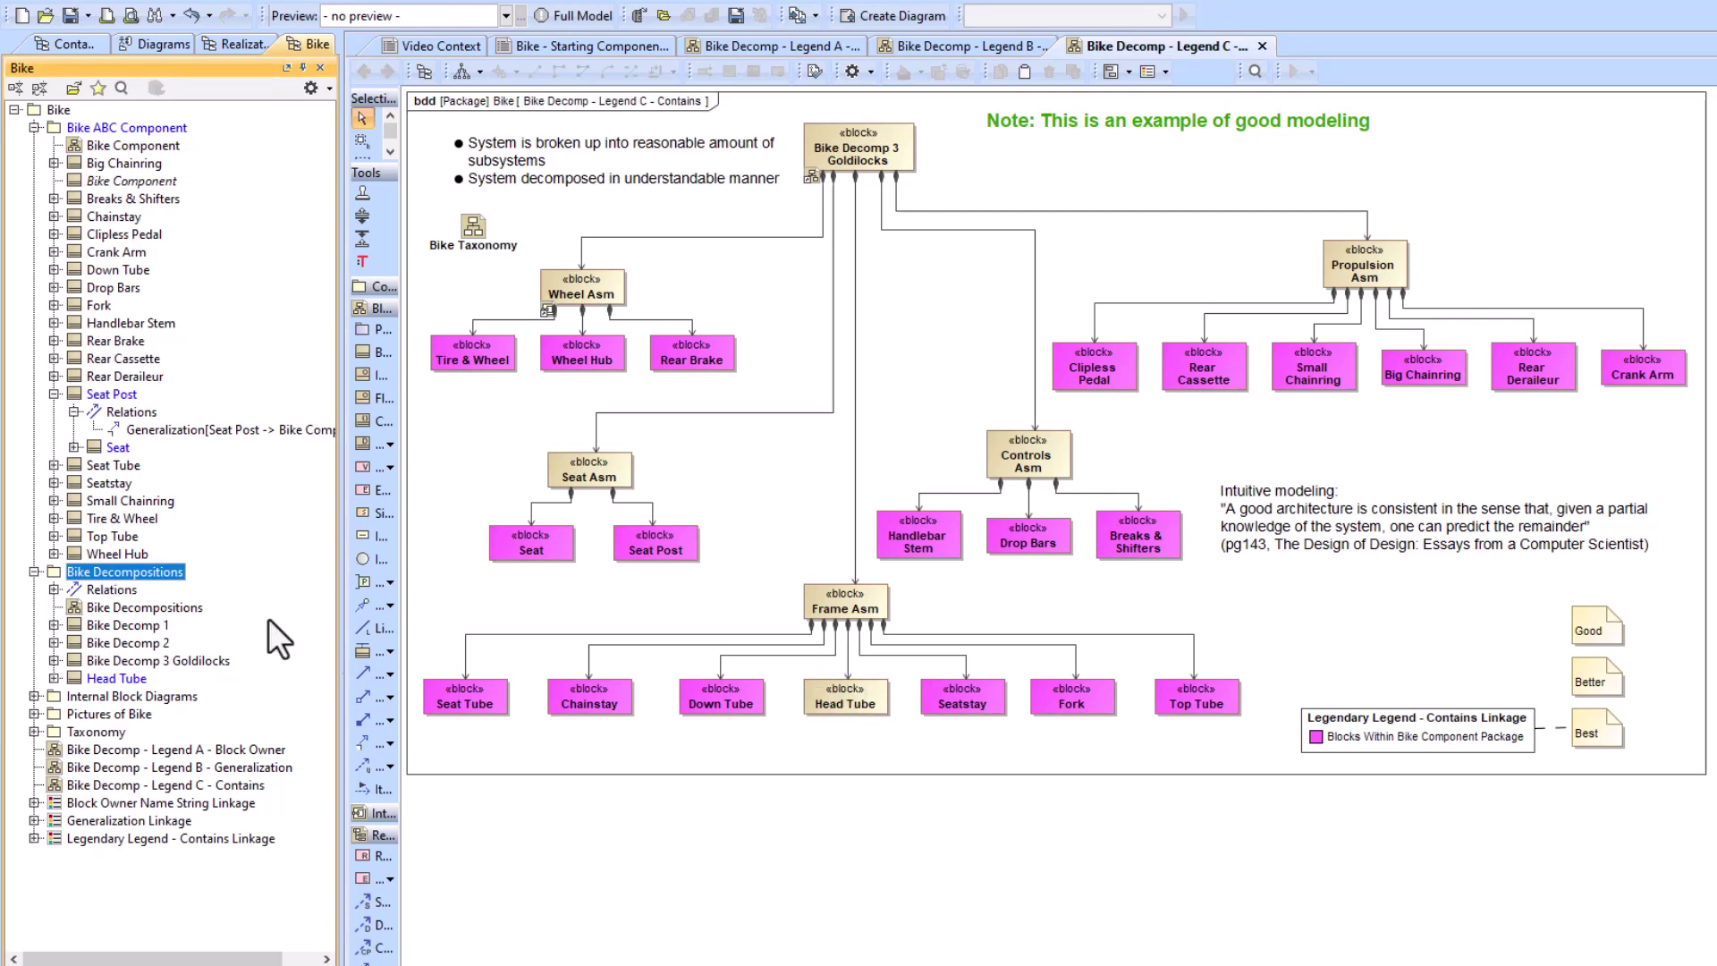
click(77, 129)
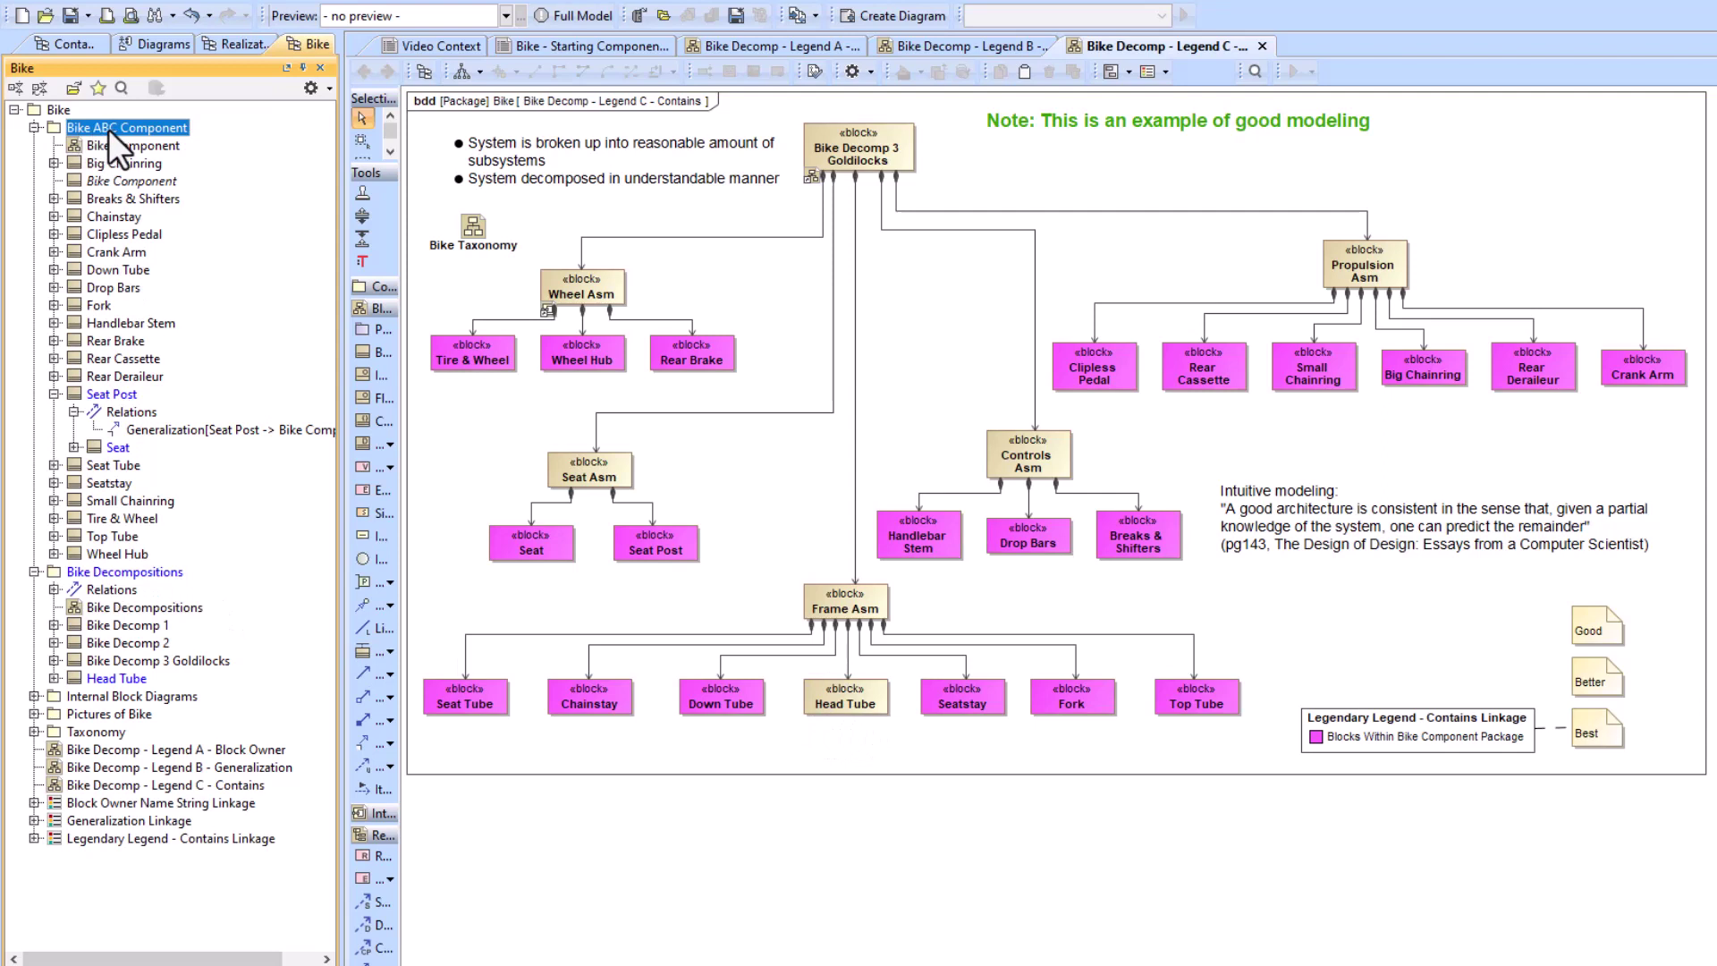